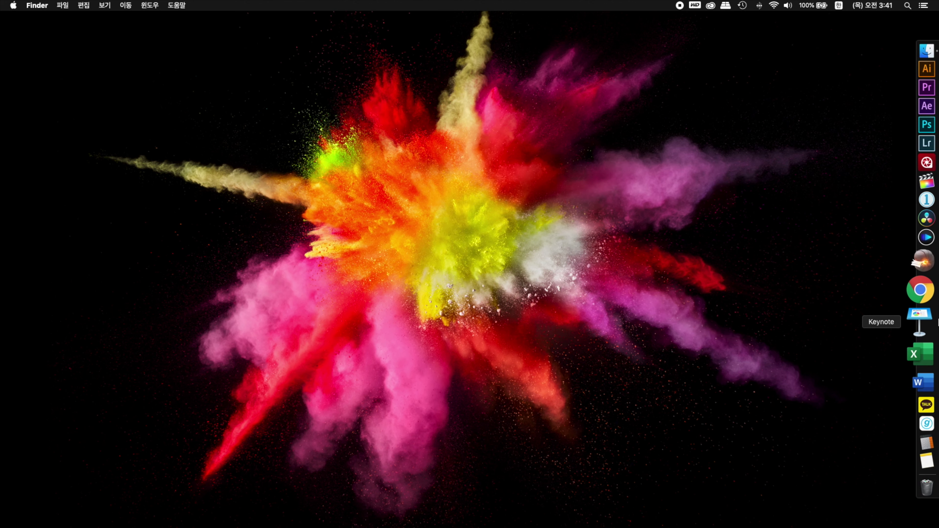
Open Finder on the 사진백업 drive, look into 2019년1월~12월, and return to its four folders.
{"action": "left_click", "coordinate": [919, 79]}
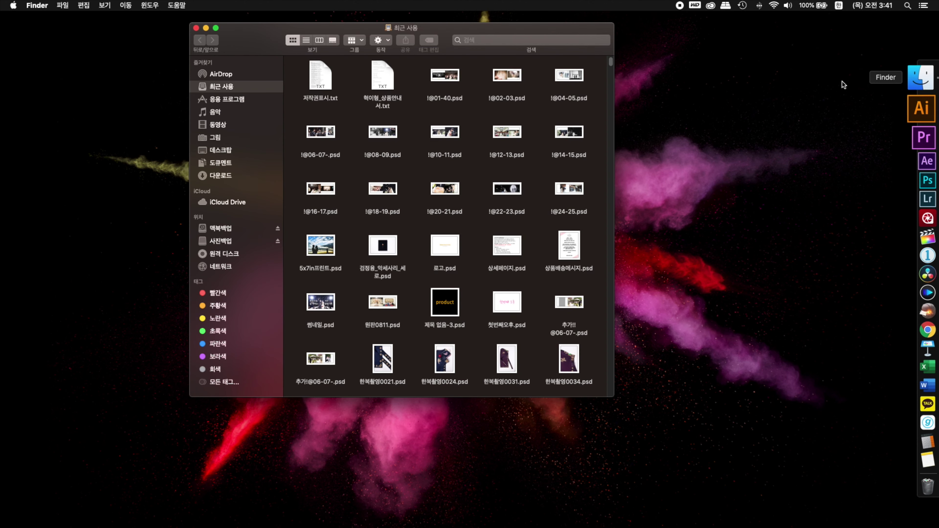
{"action": "left_click", "coordinate": [222, 242]}
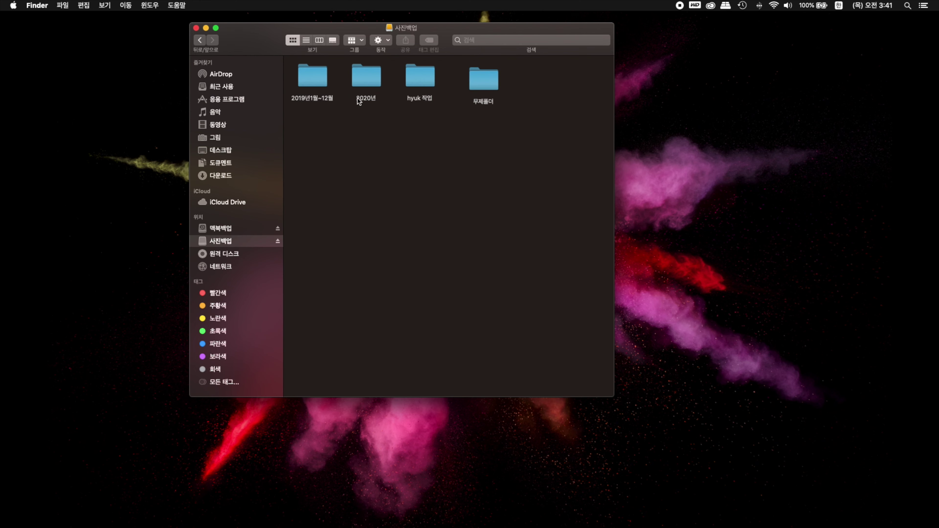
{"action": "double_click", "coordinate": [310, 81]}
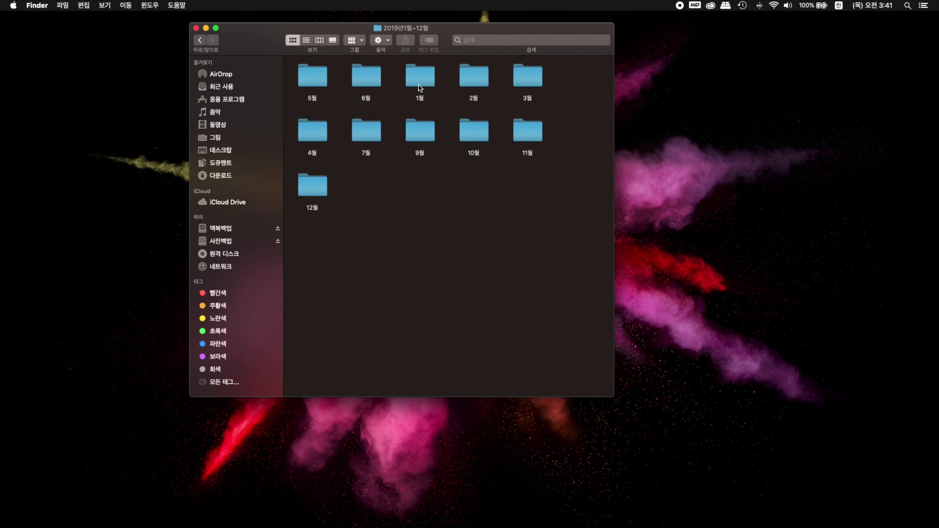
{"action": "left_click", "coordinate": [202, 41]}
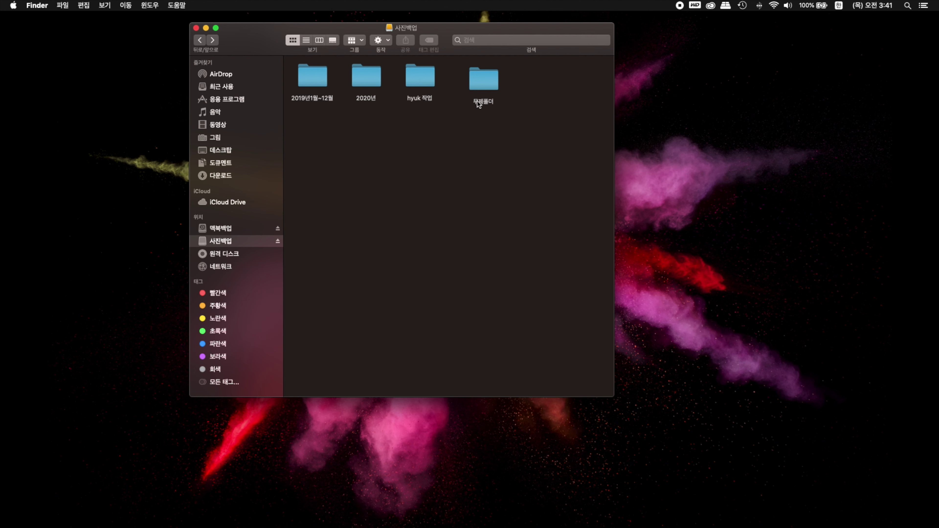
{"action": "left_click", "coordinate": [528, 112]}
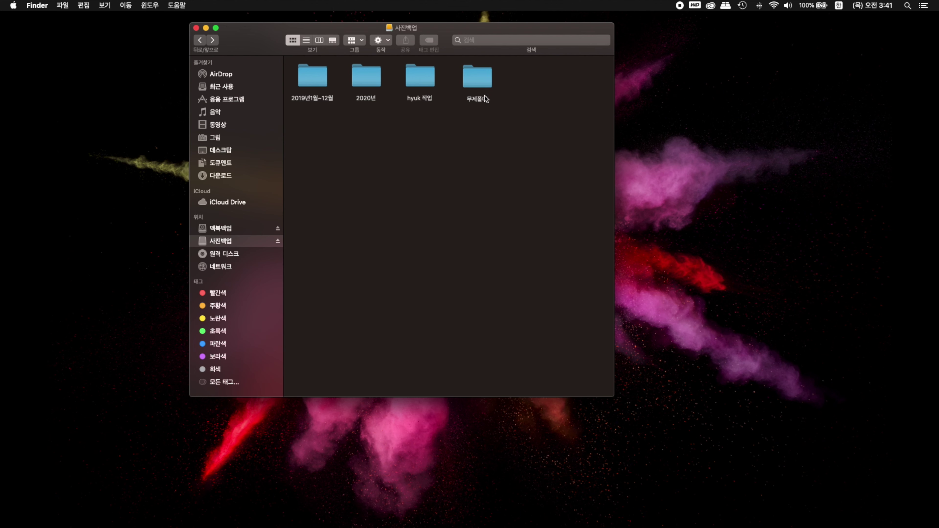
Rename 무제폴더 on 사진백업 to 20200312_고객님이름_촬영장소_촬영한작가.
{"action": "left_click", "coordinate": [477, 82]}
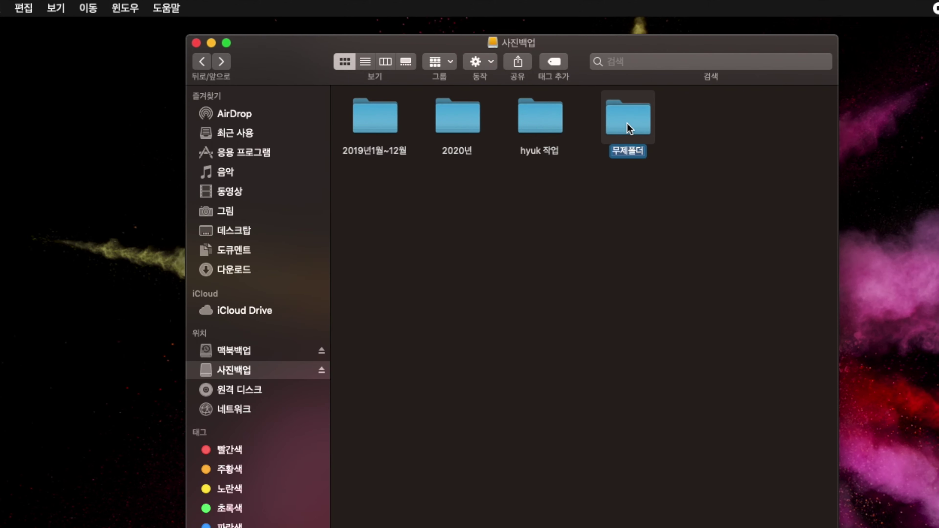
{"action": "type", "text": "202003"}
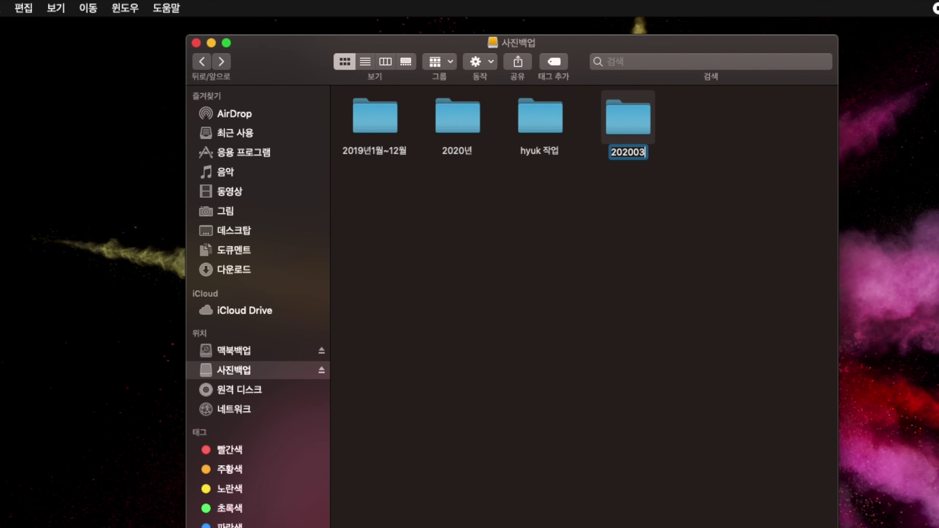
{"action": "type", "text": "12_"}
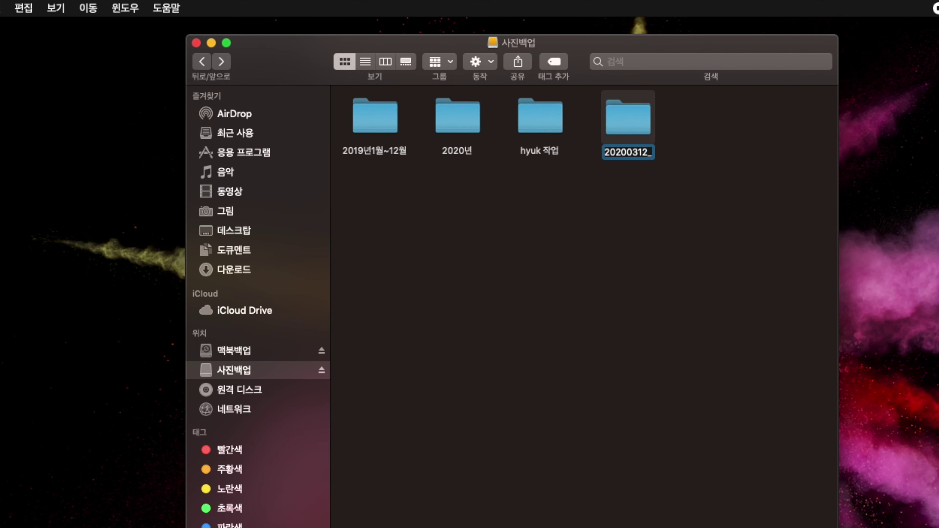
{"action": "type", "text": "고객님"}
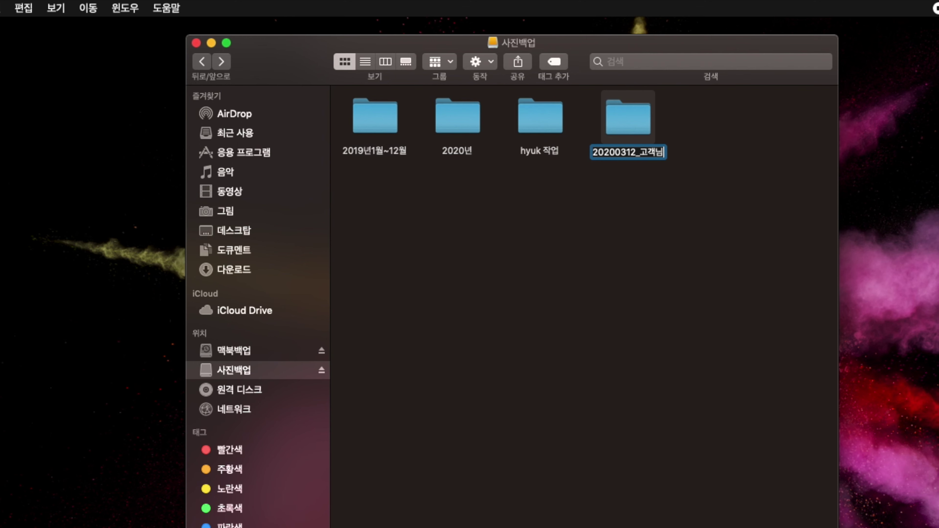
{"action": "type", "text": "이름"}
{"action": "type", "text": "_촬"}
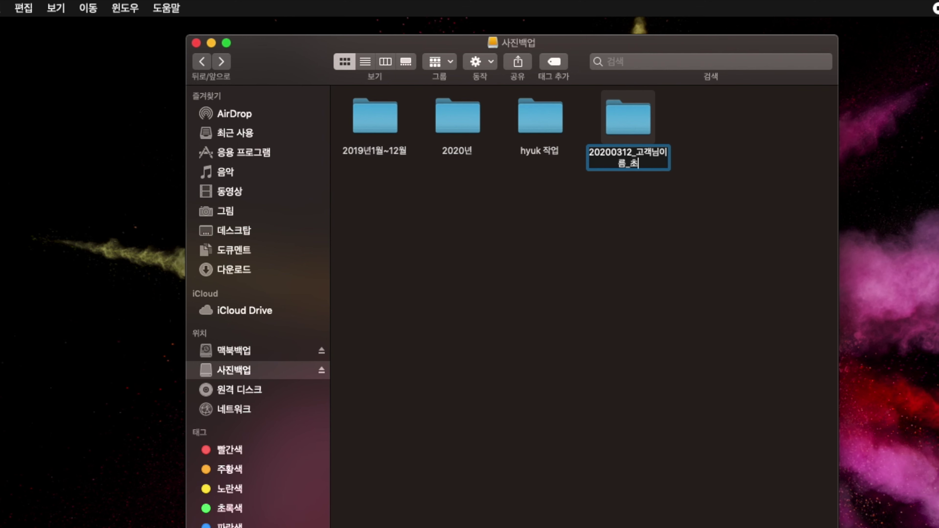
{"action": "type", "text": "영정소"}
{"action": "type", "text": "_촬이영한작개"}
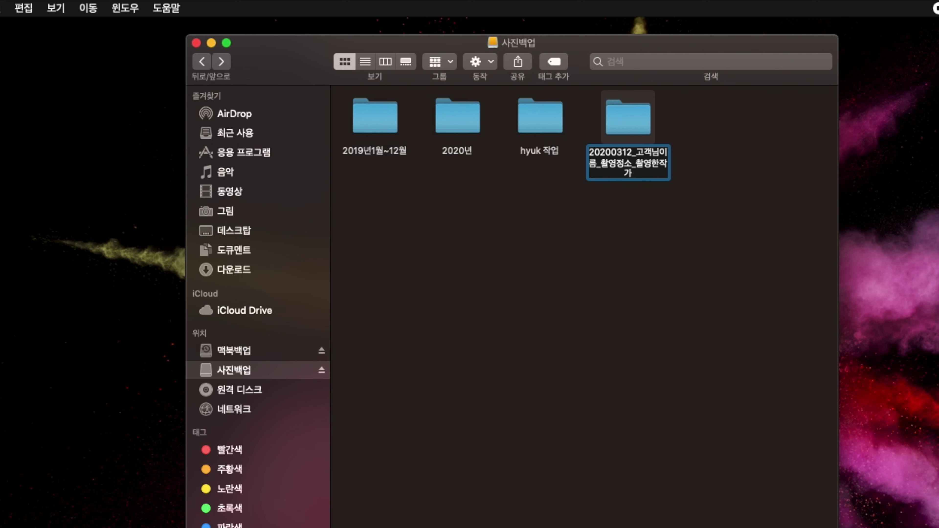
{"action": "key", "text": "BackSpace"}
{"action": "type", "text": "가"}
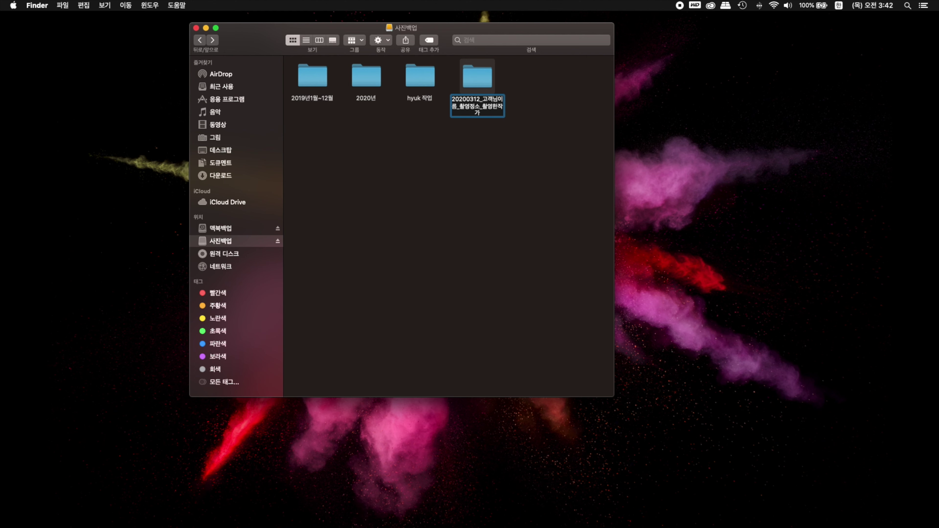
{"action": "key", "text": "BackSpace"}
{"action": "type", "text": "가"}
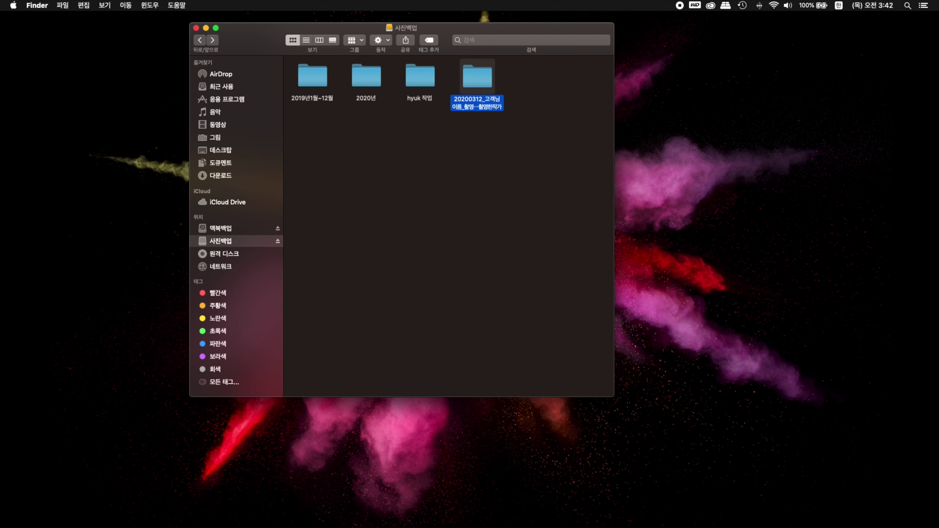
{"action": "key", "text": "Return"}
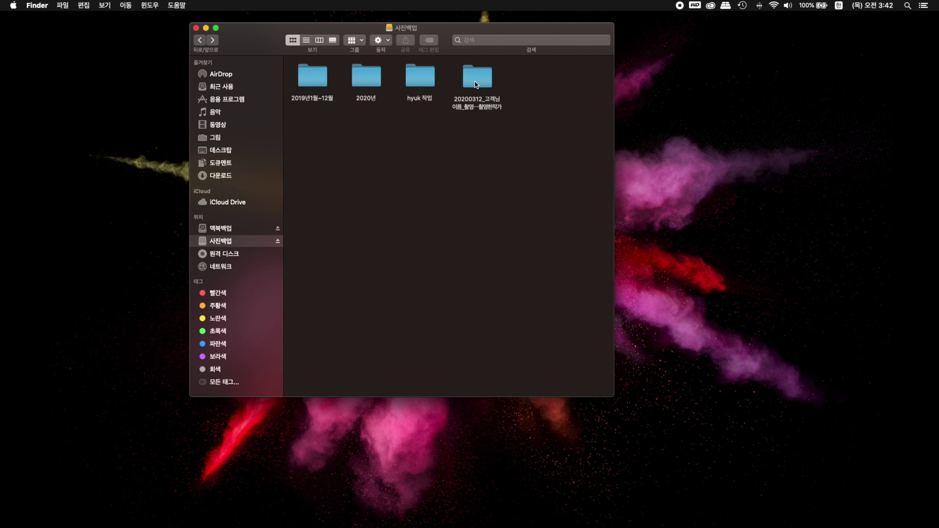
Open the 20200312 folder in a widened Finder window showing its NEF thumbnails.
{"action": "double_click", "coordinate": [474, 81]}
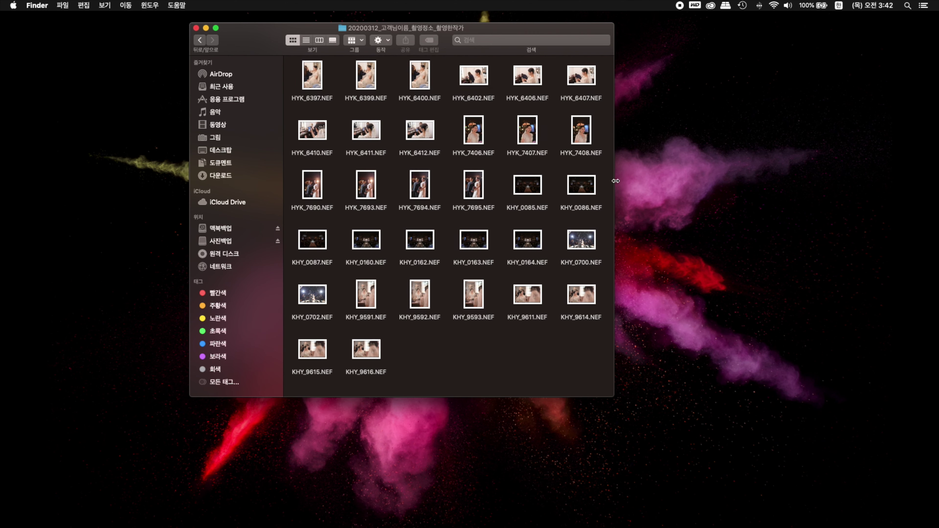
{"action": "left_click_drag", "start_coordinate": [615, 181], "coordinate": [732, 180]}
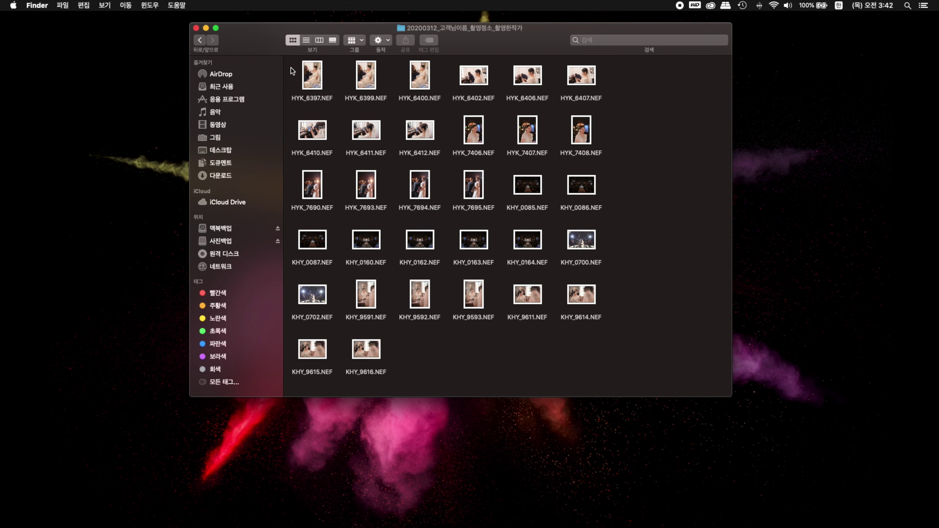
{"action": "left_click_drag", "start_coordinate": [291, 70], "coordinate": [600, 376]}
{"action": "left_click", "coordinate": [599, 375]}
In ACDSee, browse 사진백업 > 20200312 with the filter set to All, listing 32 NEF photos.
{"action": "left_click", "coordinate": [918, 194]}
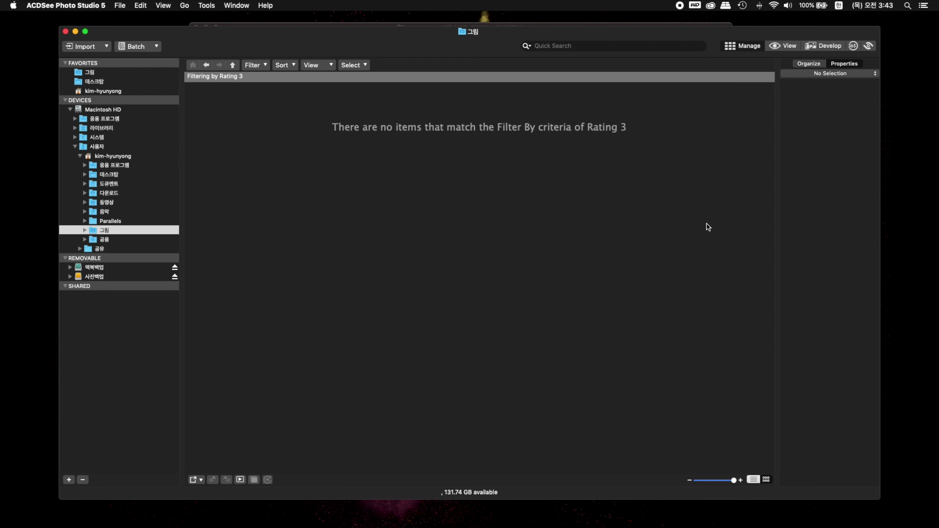
{"action": "left_click", "coordinate": [69, 275]}
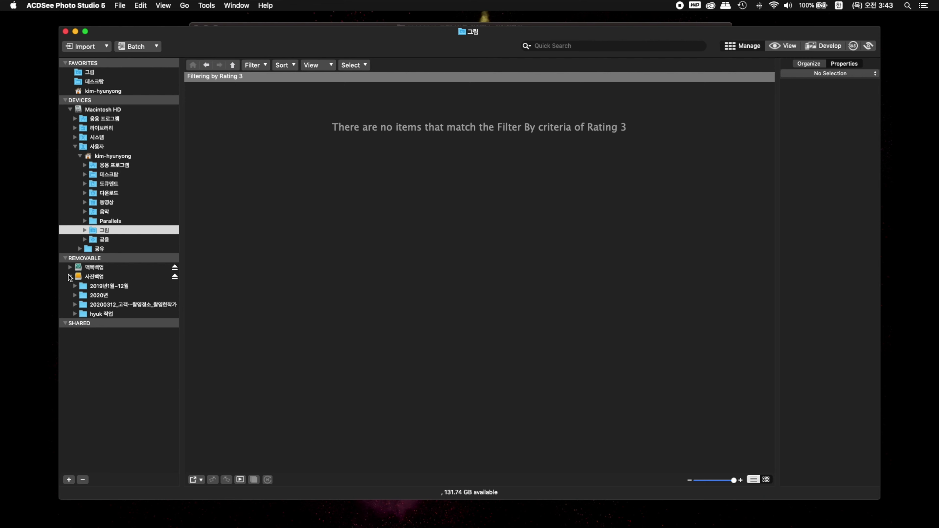
{"action": "left_click", "coordinate": [122, 305]}
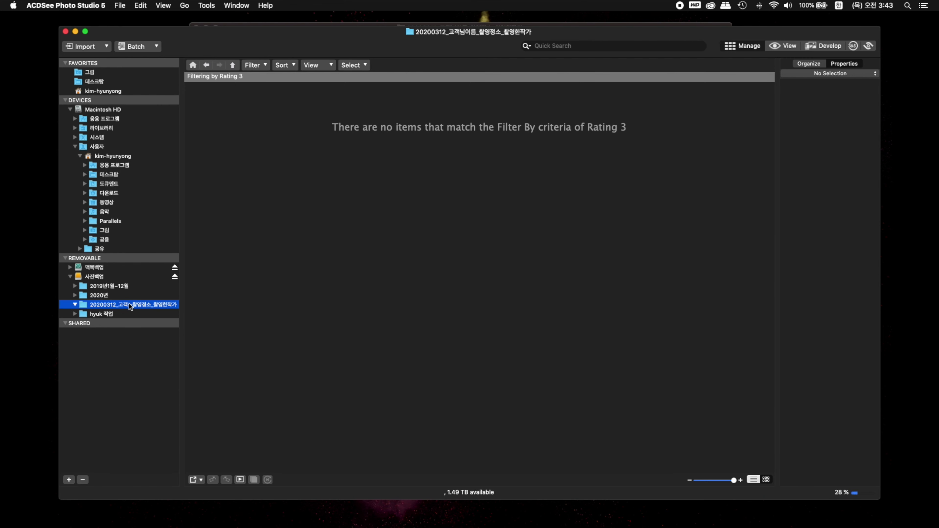
{"action": "left_click", "coordinate": [311, 263]}
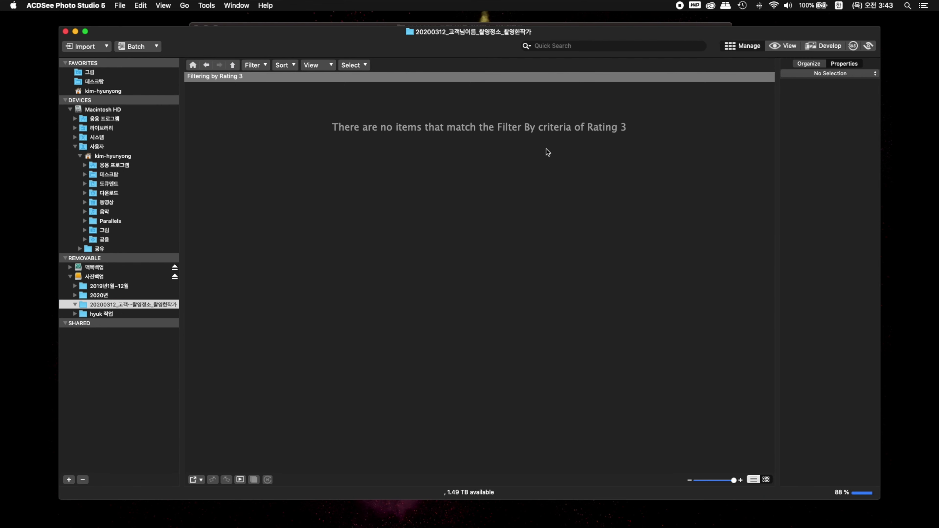
{"action": "left_click", "coordinate": [255, 66]}
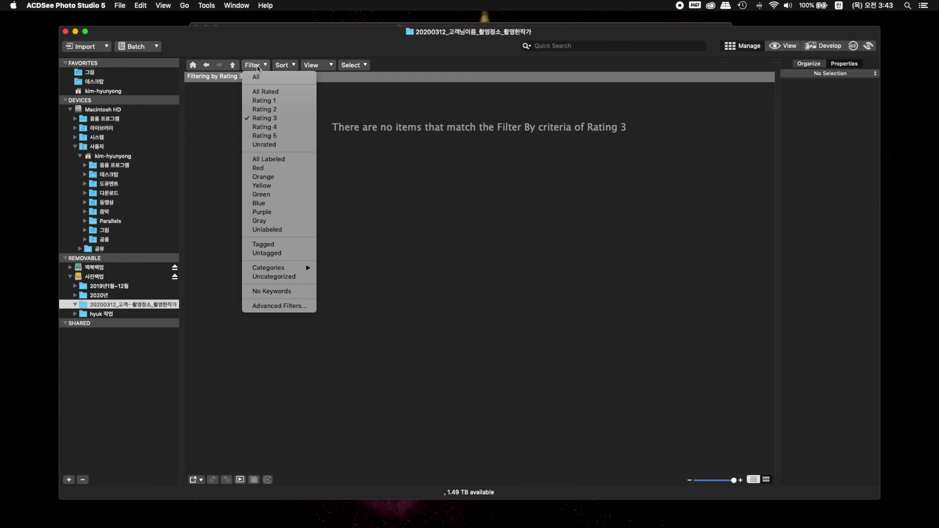
{"action": "left_click", "coordinate": [265, 76]}
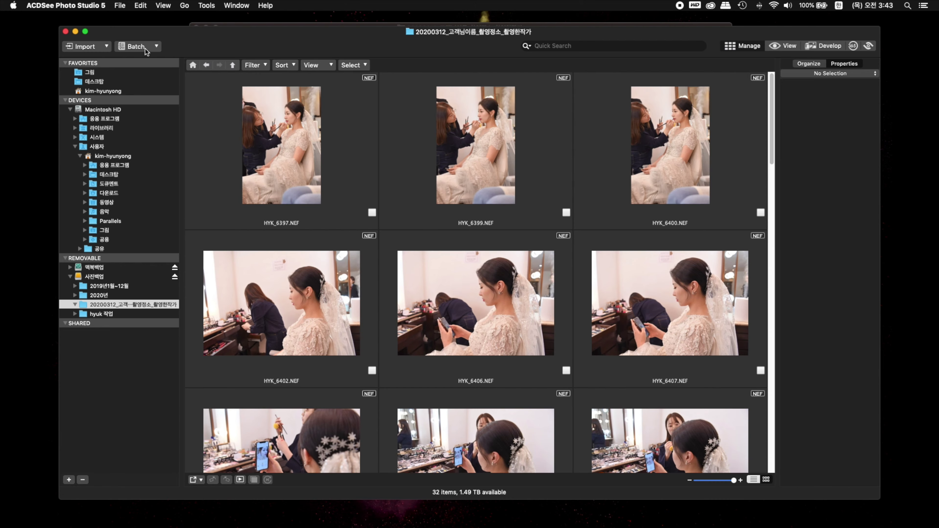
Make the ACDSee window full screen and scroll through the 32 photos.
{"action": "key", "text": "ctrl+super+f"}
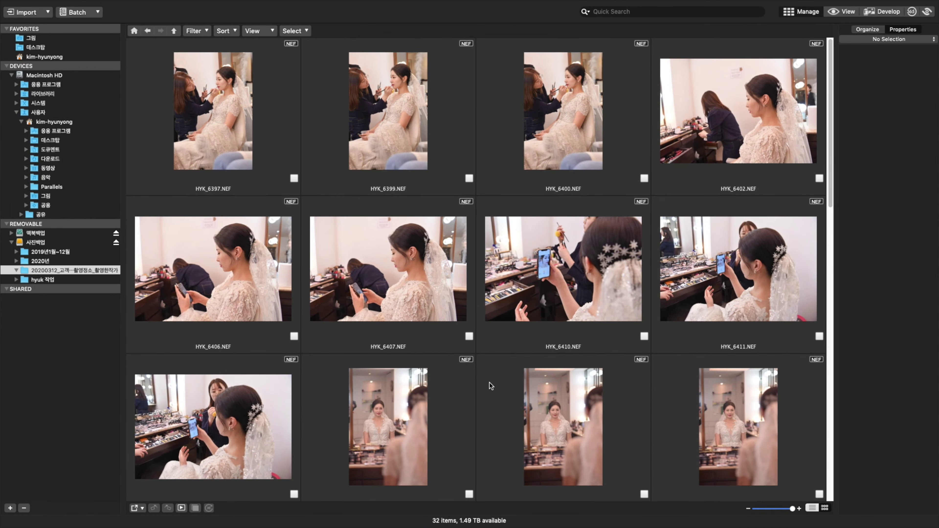
{"action": "scroll", "coordinate": [443, 376], "scroll_direction": "down", "scroll_amount": 5}
{"action": "scroll", "coordinate": [443, 374], "scroll_direction": "down", "scroll_amount": 6}
{"action": "scroll", "coordinate": [441, 377], "scroll_direction": "down", "scroll_amount": 5}
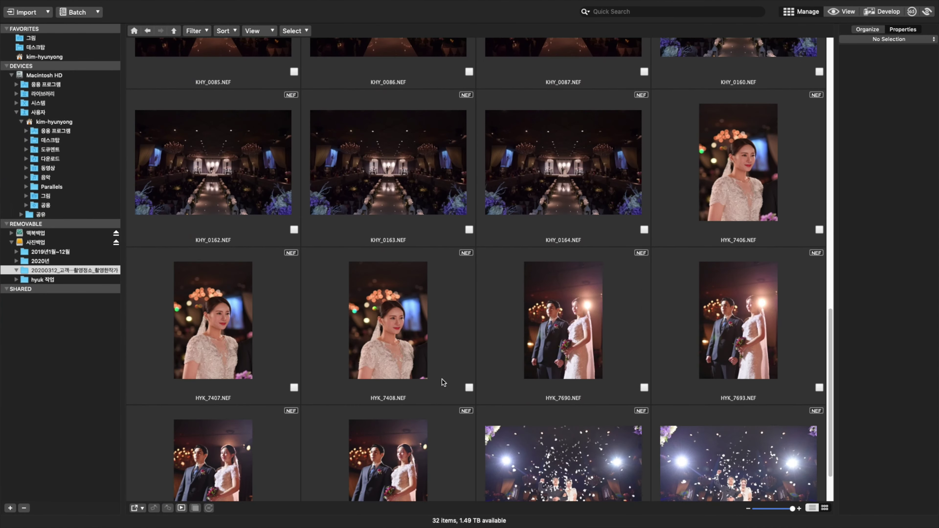
{"action": "scroll", "coordinate": [442, 379], "scroll_direction": "up", "scroll_amount": 4}
{"action": "scroll", "coordinate": [438, 380], "scroll_direction": "up", "scroll_amount": 10}
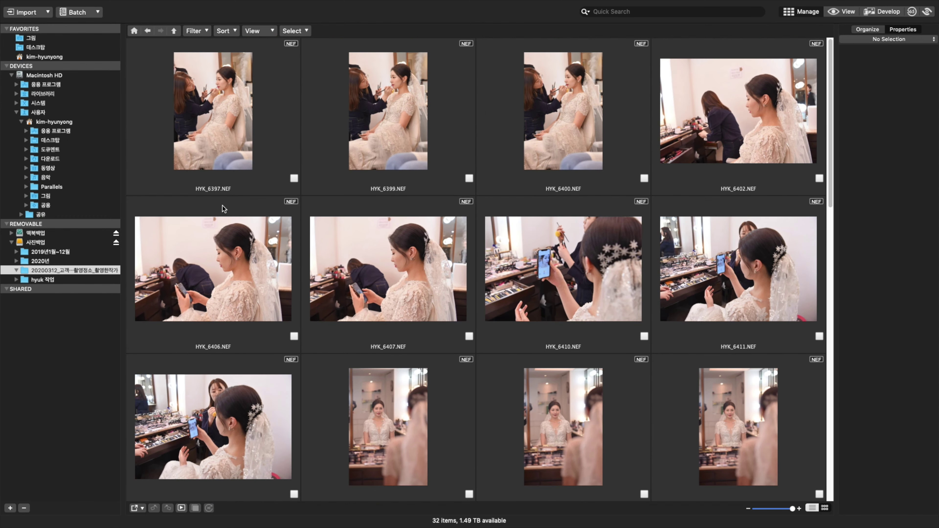
{"action": "scroll", "coordinate": [274, 237], "scroll_direction": "down", "scroll_amount": 1}
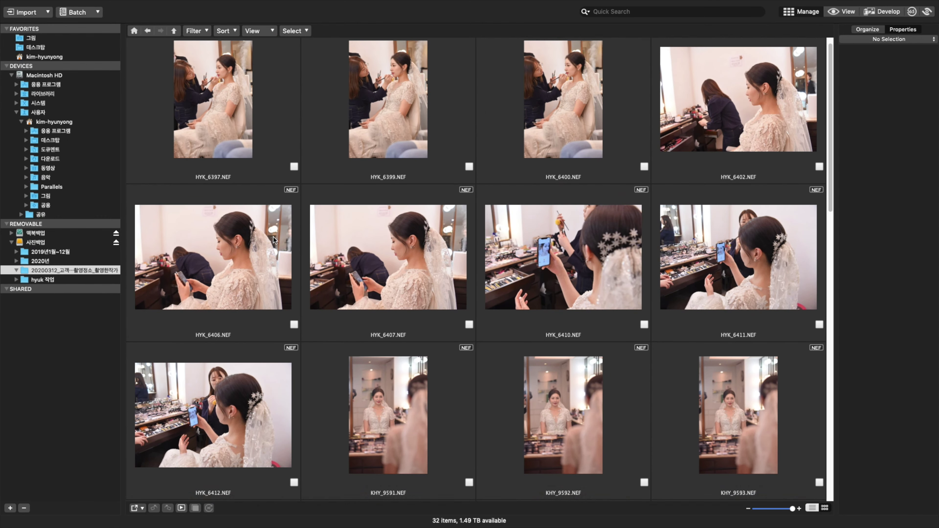
{"action": "scroll", "coordinate": [274, 237], "scroll_direction": "down", "scroll_amount": 6}
{"action": "scroll", "coordinate": [318, 256], "scroll_direction": "down", "scroll_amount": 3}
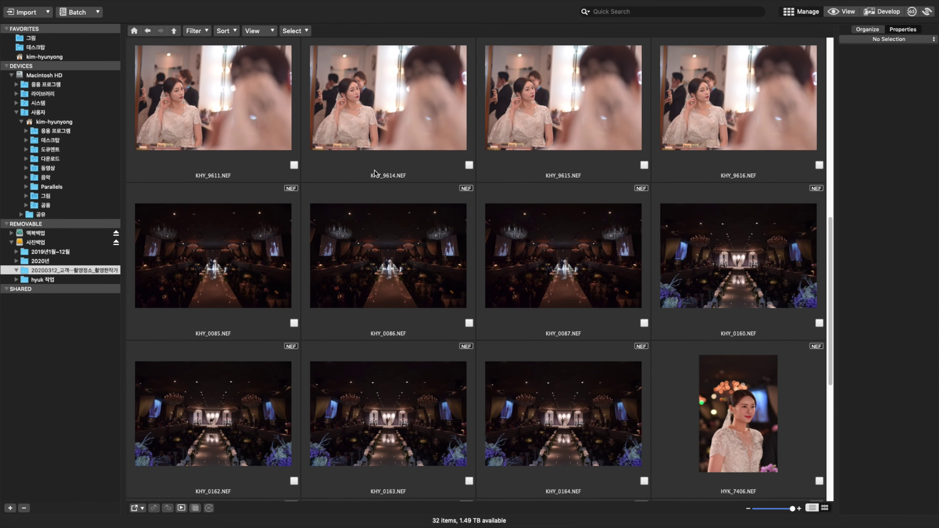
{"action": "scroll", "coordinate": [407, 213], "scroll_direction": "up", "scroll_amount": 1}
{"action": "scroll", "coordinate": [404, 212], "scroll_direction": "up", "scroll_amount": 8}
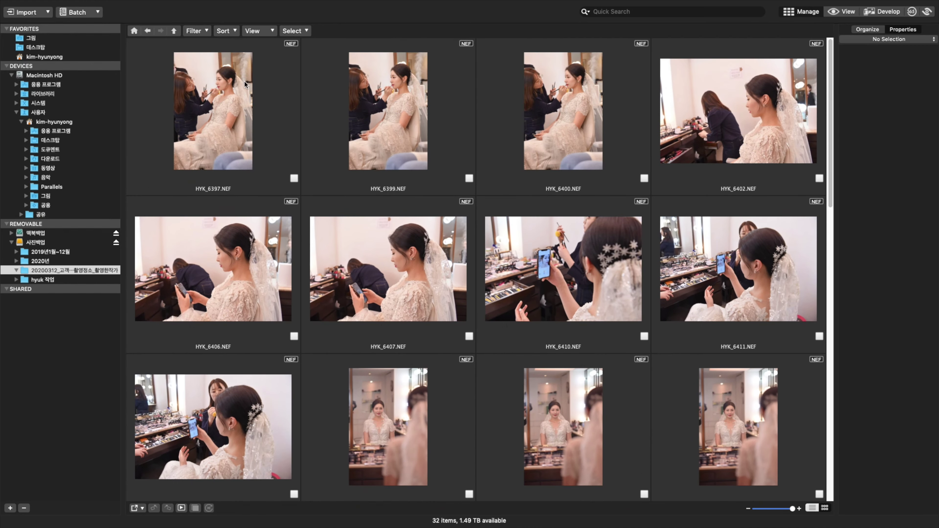
{"action": "scroll", "coordinate": [405, 173], "scroll_direction": "down", "scroll_amount": 5}
{"action": "scroll", "coordinate": [347, 173], "scroll_direction": "down", "scroll_amount": 3}
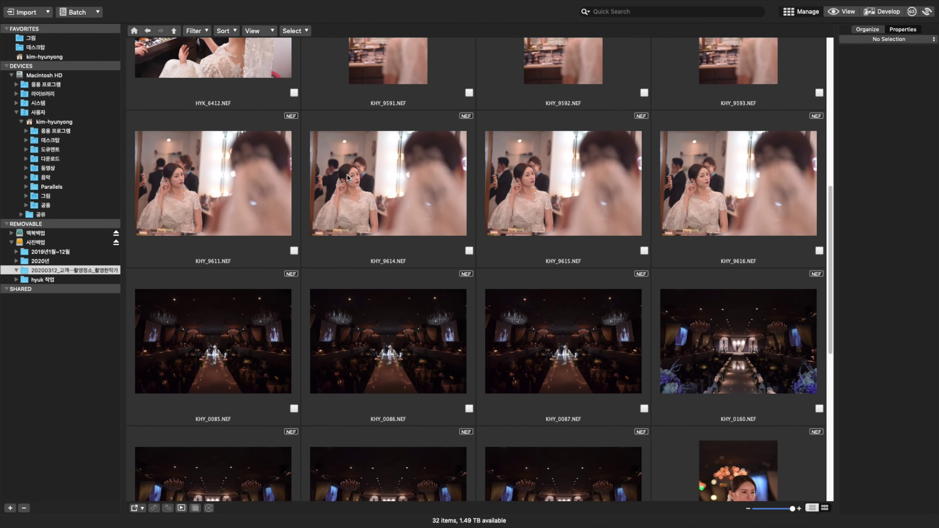
{"action": "scroll", "coordinate": [362, 193], "scroll_direction": "down", "scroll_amount": 2}
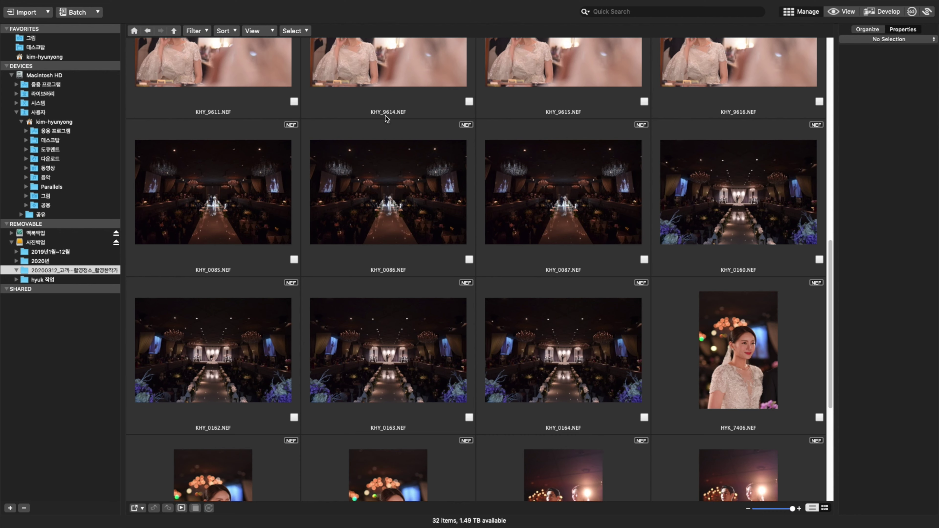
Toggle the Sort By Date Taken order and scroll the grid to check the result.
{"action": "left_click", "coordinate": [226, 31]}
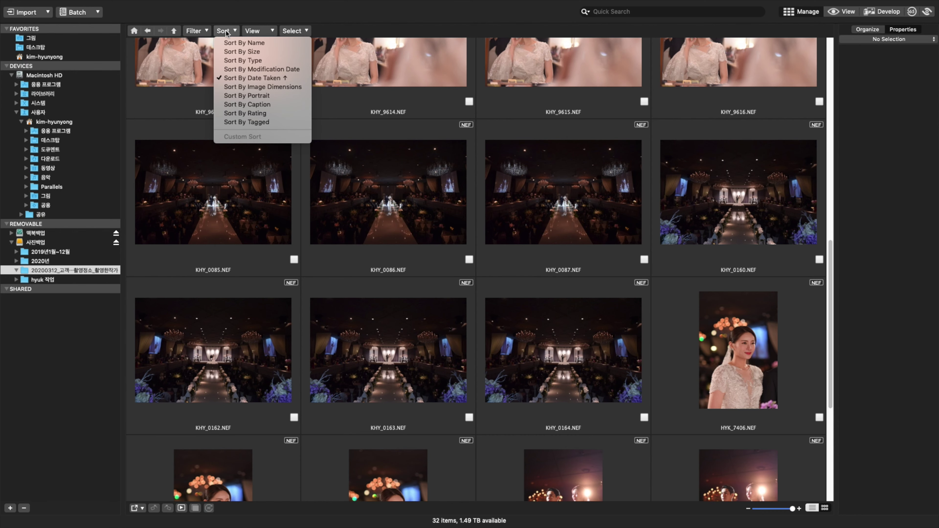
{"action": "left_click", "coordinate": [269, 78]}
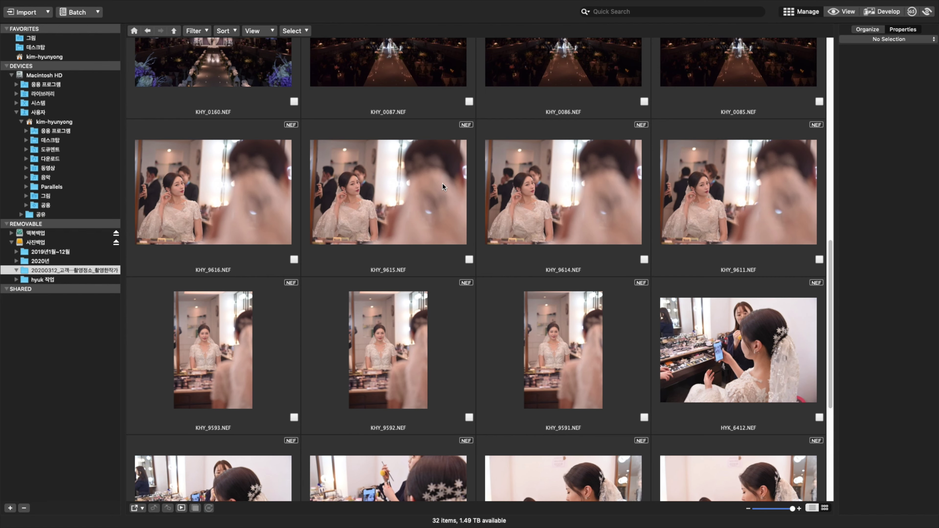
{"action": "scroll", "coordinate": [249, 118], "scroll_direction": "up", "scroll_amount": 5}
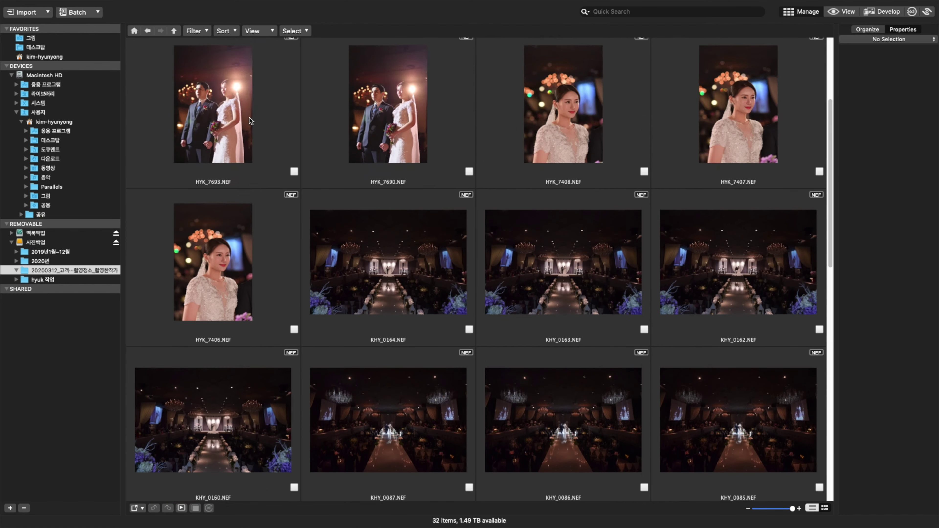
{"action": "scroll", "coordinate": [250, 117], "scroll_direction": "up", "scroll_amount": 3}
{"action": "scroll", "coordinate": [303, 120], "scroll_direction": "down", "scroll_amount": 4}
{"action": "scroll", "coordinate": [357, 123], "scroll_direction": "down", "scroll_amount": 5}
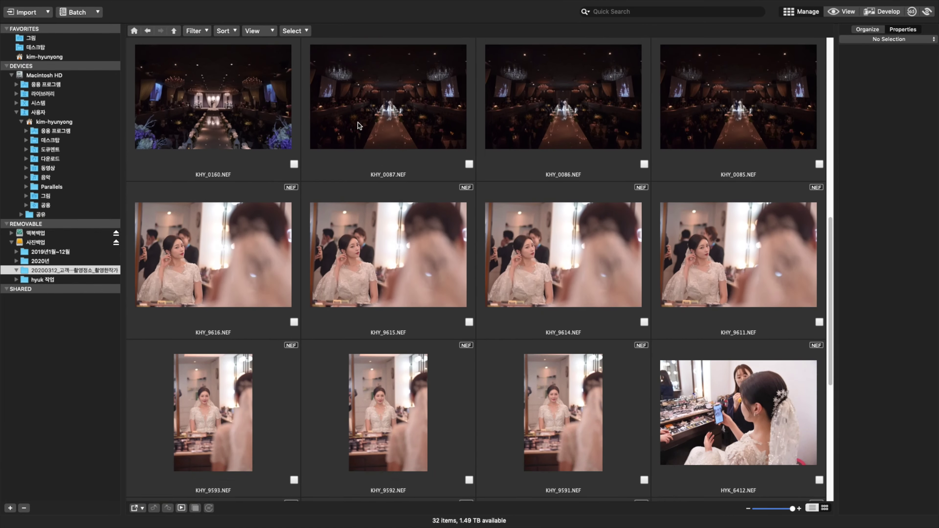
{"action": "scroll", "coordinate": [358, 123], "scroll_direction": "down", "scroll_amount": 4}
{"action": "scroll", "coordinate": [329, 132], "scroll_direction": "down", "scroll_amount": 1}
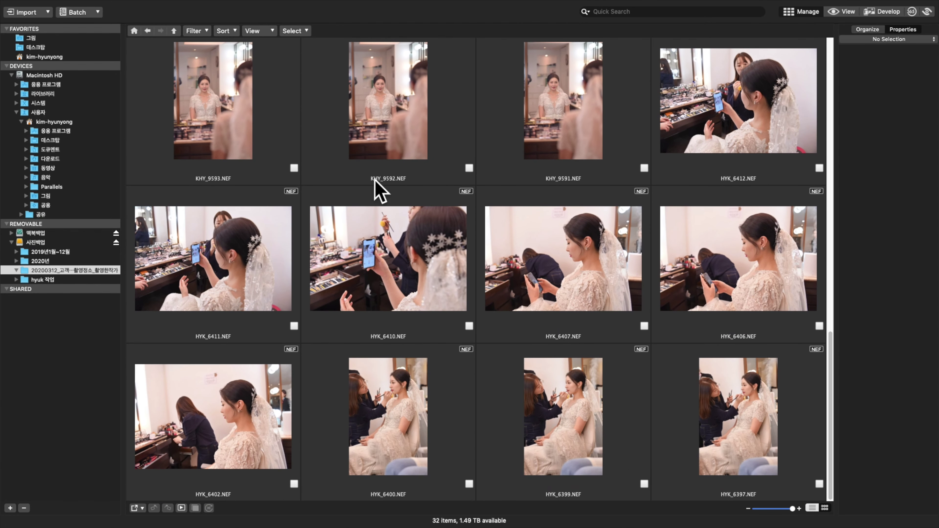
Set the Date Taken sort to ascending so HYK_6397.NEF is listed first.
{"action": "left_click", "coordinate": [231, 33]}
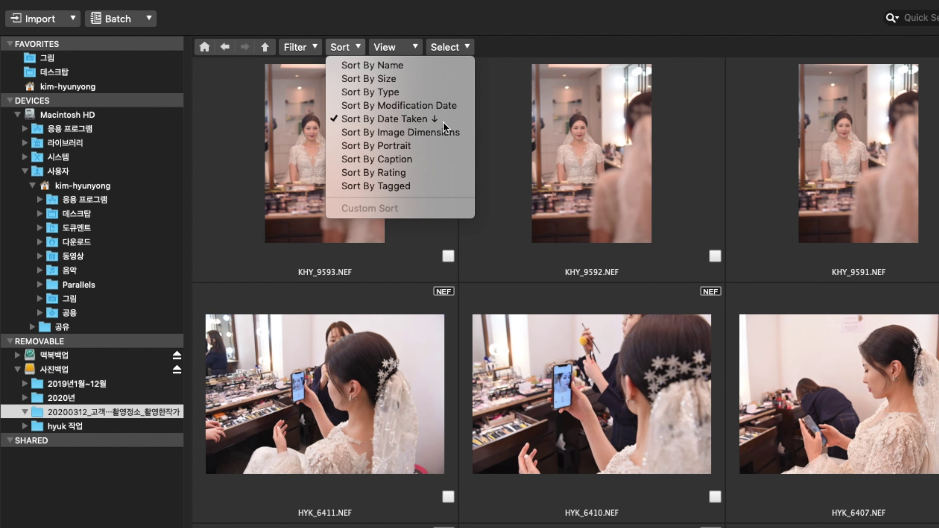
{"action": "left_click", "coordinate": [443, 122]}
{"action": "left_click", "coordinate": [344, 48]}
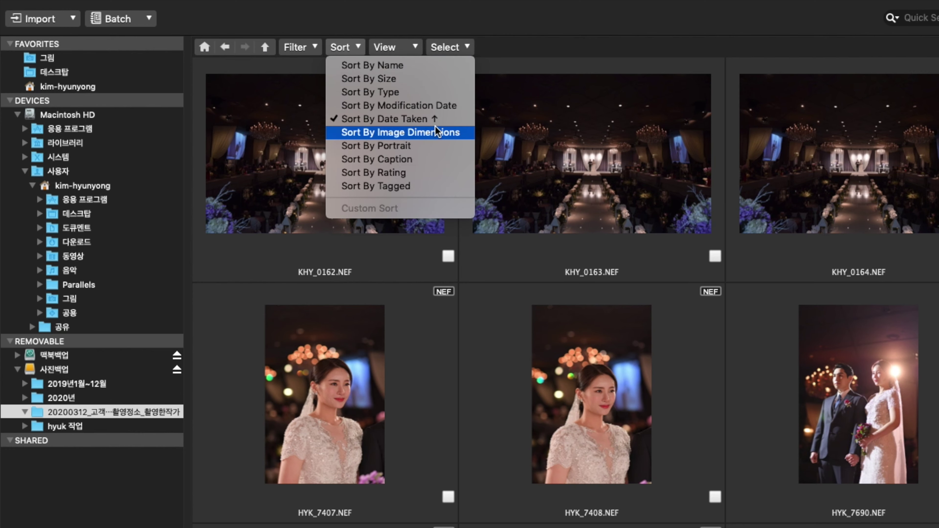
{"action": "left_click", "coordinate": [380, 118]}
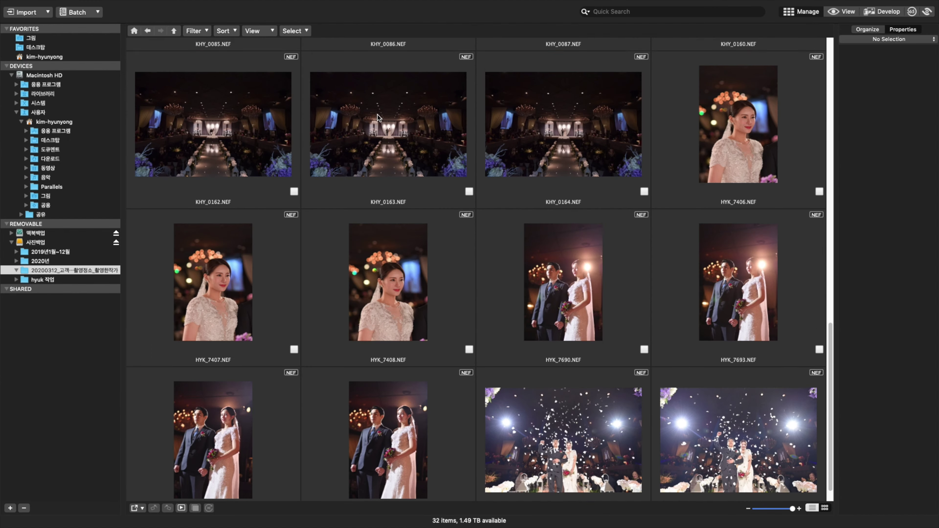
{"action": "scroll", "coordinate": [377, 115], "scroll_direction": "up", "scroll_amount": 15}
Compare HYK_6397 and HYK_6399, then open HYK_6399 full-size in View mode.
{"action": "left_click", "coordinate": [219, 123]}
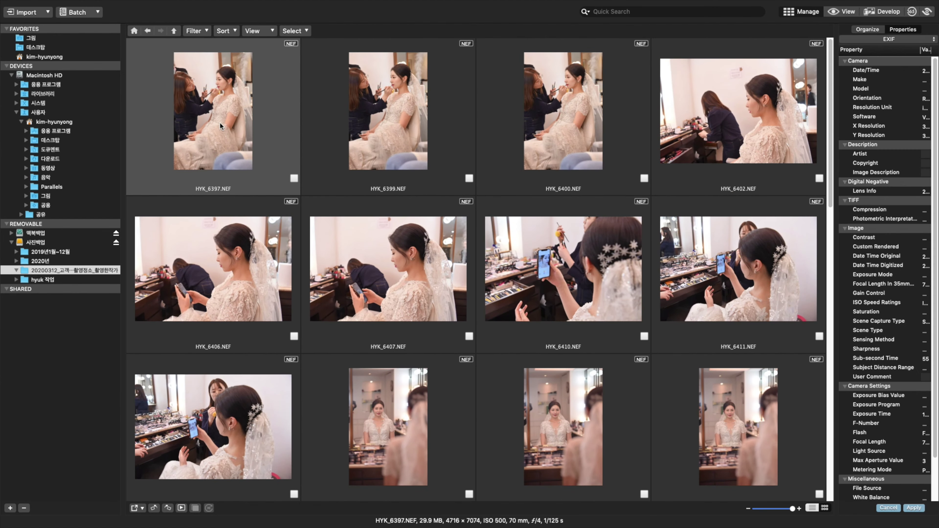
{"action": "left_click", "coordinate": [370, 126]}
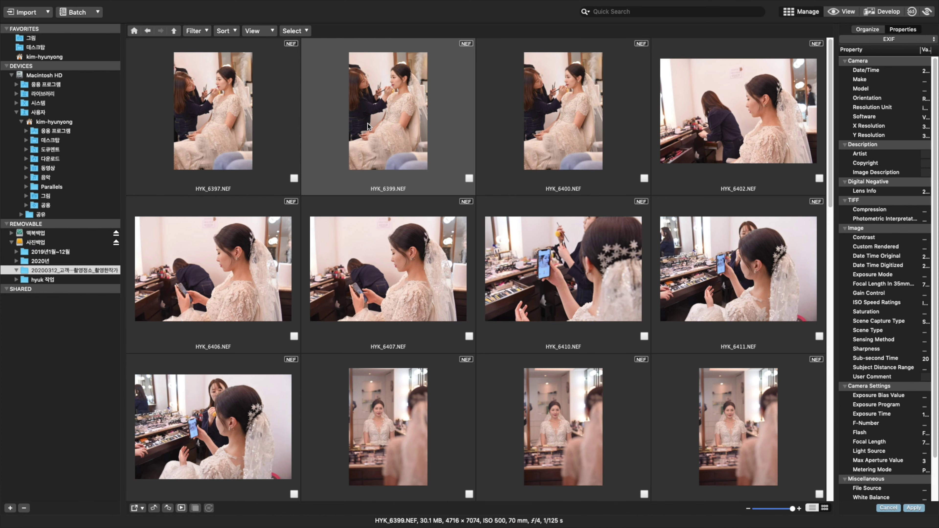
{"action": "left_click", "coordinate": [269, 145]}
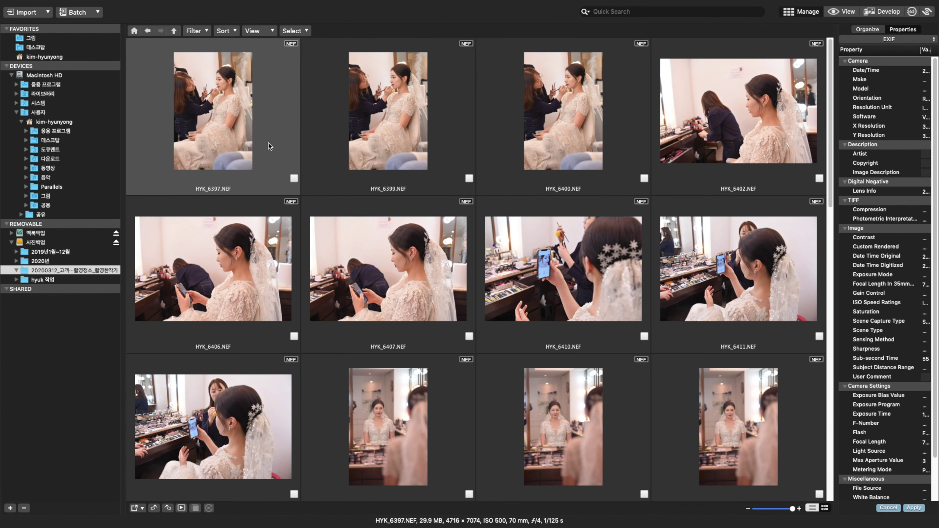
{"action": "left_click", "coordinate": [401, 144]}
{"action": "scroll", "coordinate": [296, 209], "scroll_direction": "down", "scroll_amount": 3}
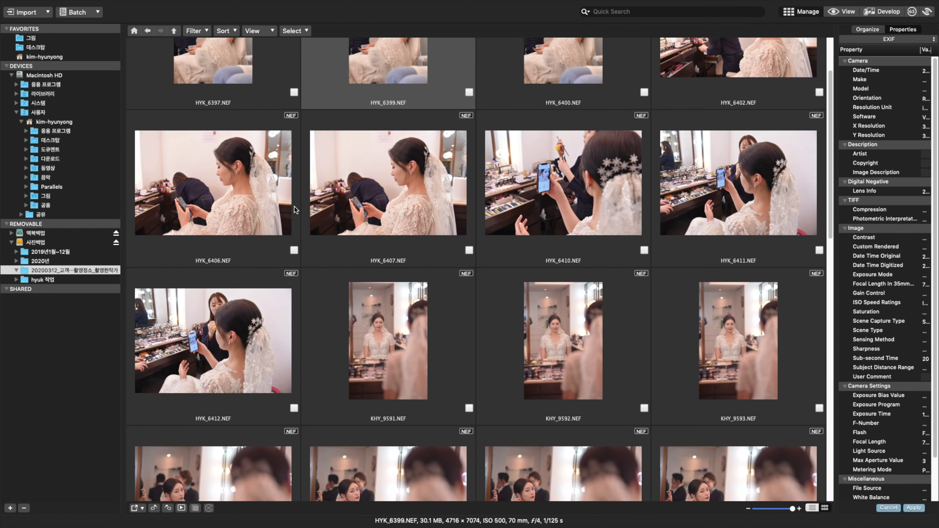
{"action": "scroll", "coordinate": [295, 210], "scroll_direction": "down", "scroll_amount": 3}
{"action": "scroll", "coordinate": [370, 226], "scroll_direction": "down", "scroll_amount": 2}
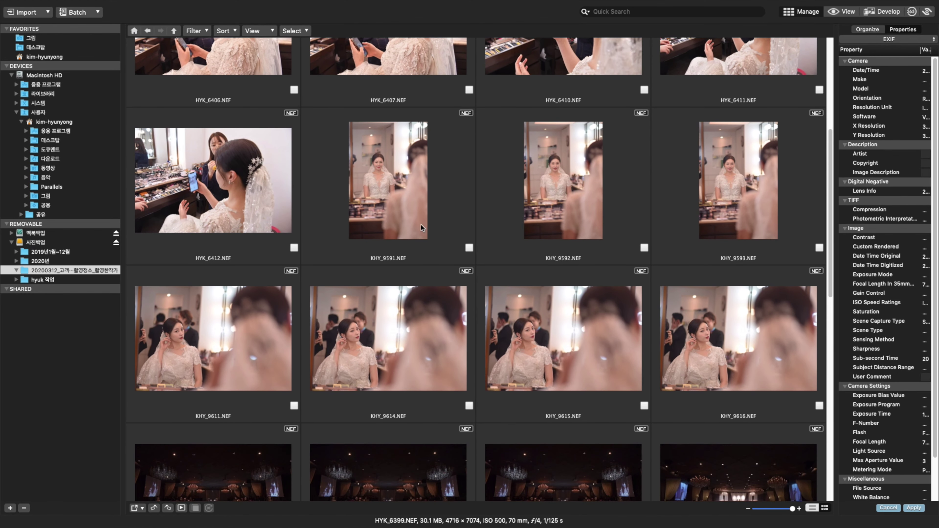
{"action": "left_click", "coordinate": [846, 12]}
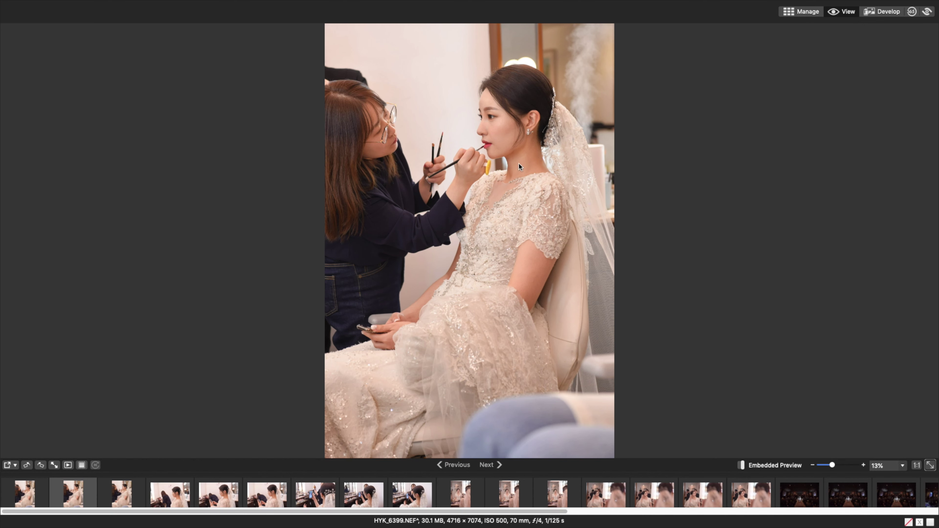
Step through the filmstrip photo by photo from HYK_6397 to KHY_0163, marking keepers.
{"action": "left_click", "coordinate": [24, 502]}
{"action": "key", "text": "Right"}
{"action": "key", "text": "Right"}
{"action": "key", "text": "Left"}
{"action": "key", "text": "Left"}
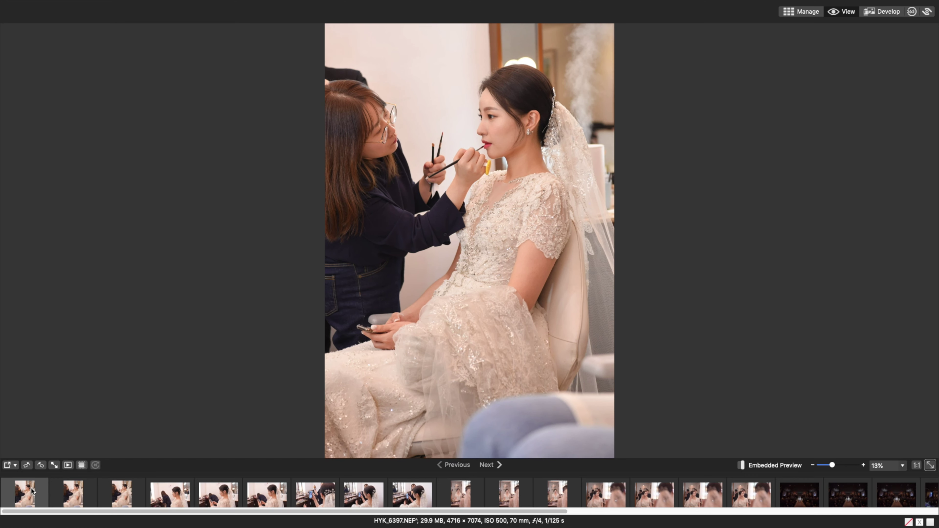
{"action": "key", "text": "Right"}
{"action": "key", "text": "Right"}
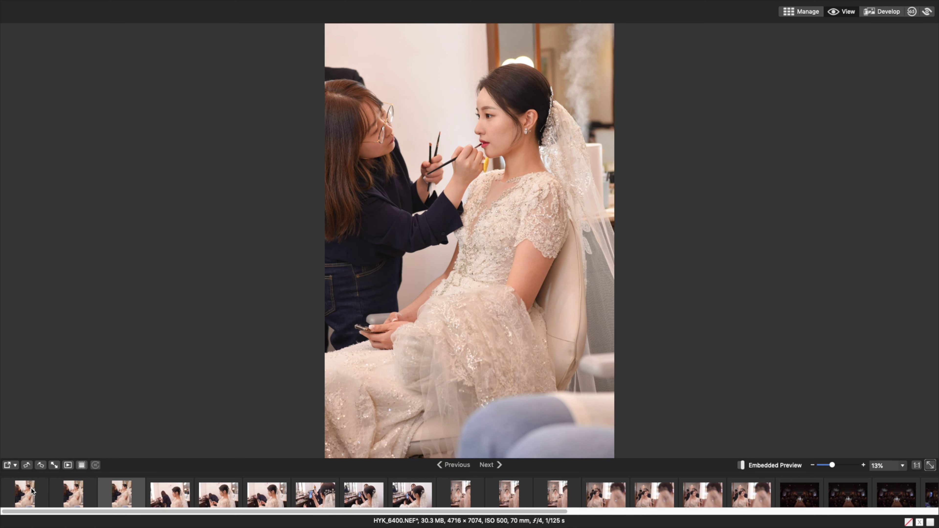
{"action": "key", "text": "Right"}
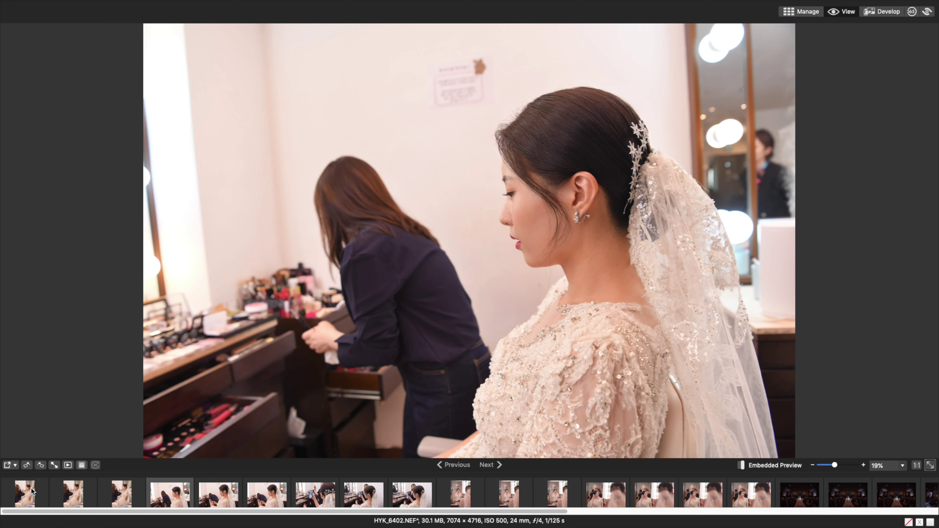
{"action": "key", "text": "Right"}
{"action": "key", "text": "Right"}
{"action": "key", "text": "Right"}
{"action": "key", "text": "Right"}
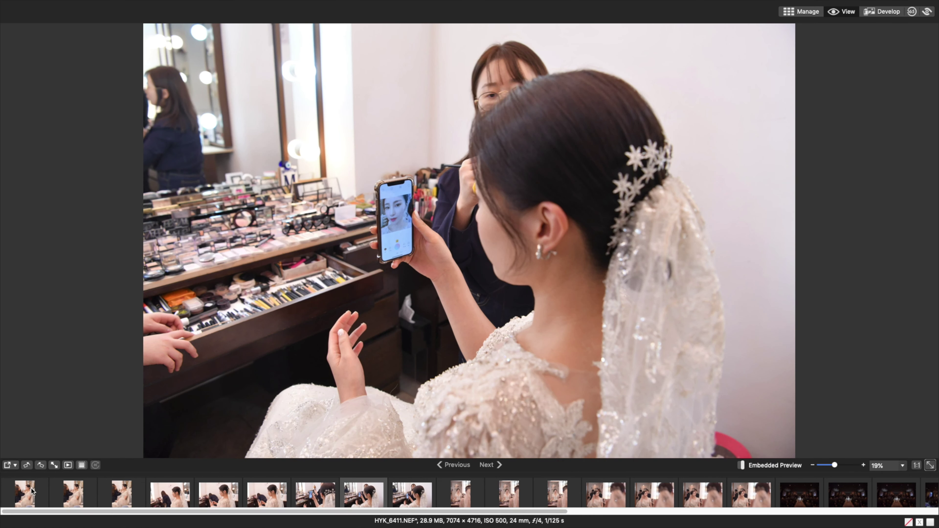
{"action": "key", "text": "Right"}
{"action": "key", "text": "Right"}
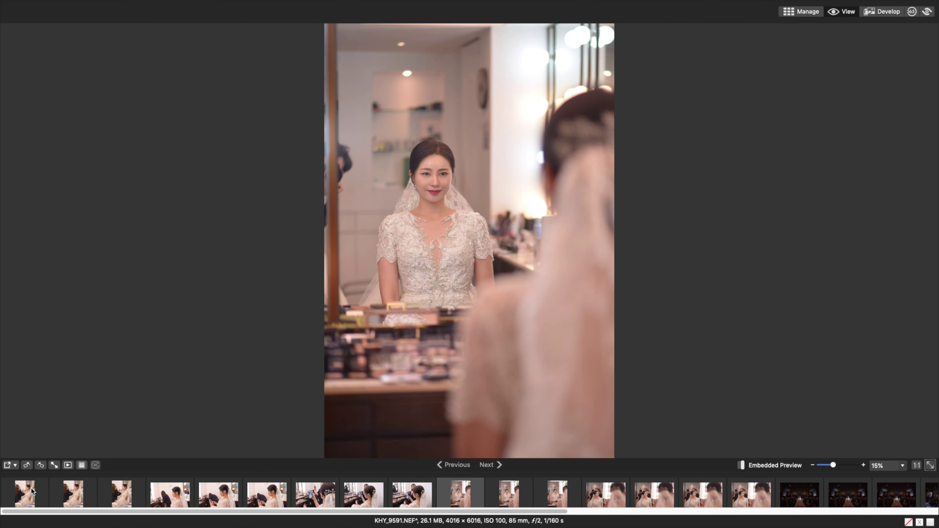
{"action": "key", "text": "Left"}
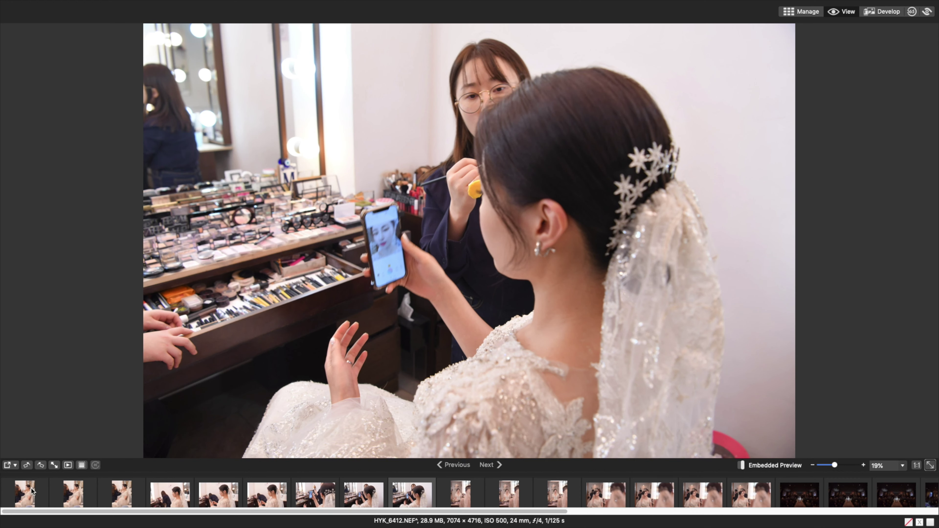
{"action": "key", "text": "Right"}
{"action": "key", "text": "Right"}
{"action": "key", "text": "Right"}
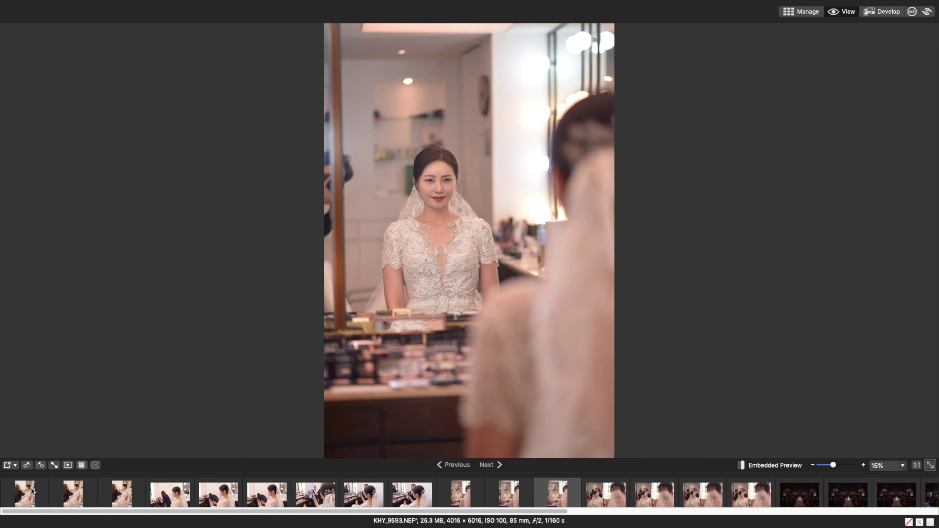
{"action": "key", "text": "Right"}
{"action": "key", "text": "Right"}
{"action": "key", "text": "Right"}
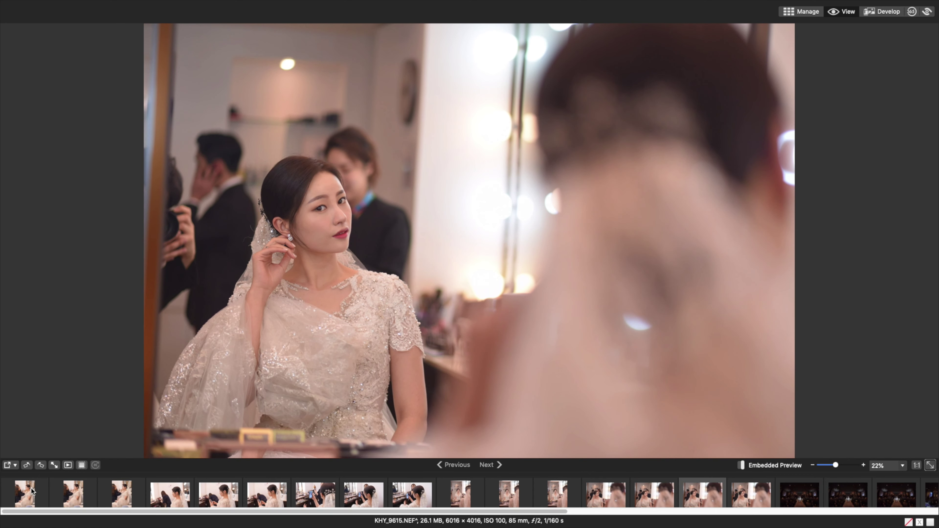
{"action": "key", "text": "Right"}
{"action": "key", "text": "Right"}
{"action": "key", "text": "Right"}
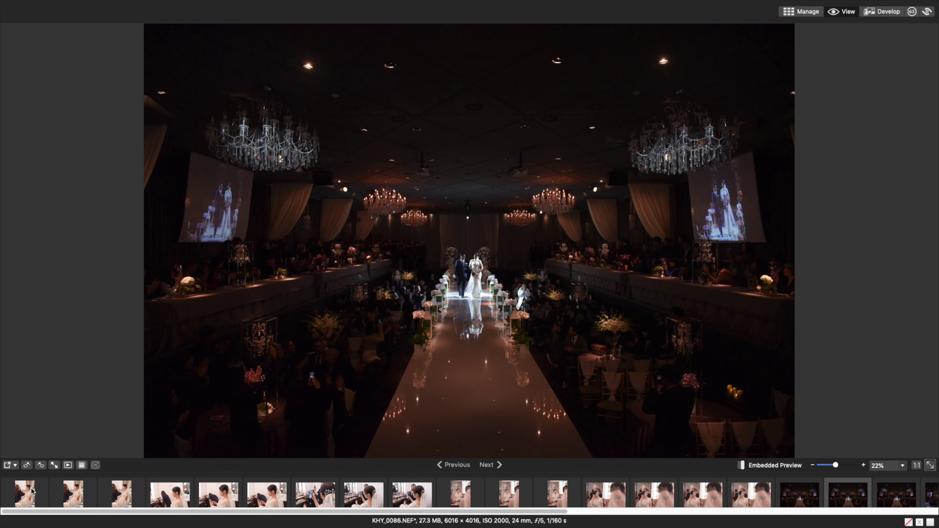
{"action": "key", "text": "Right"}
{"action": "key", "text": "Right"}
{"action": "key", "text": "Right"}
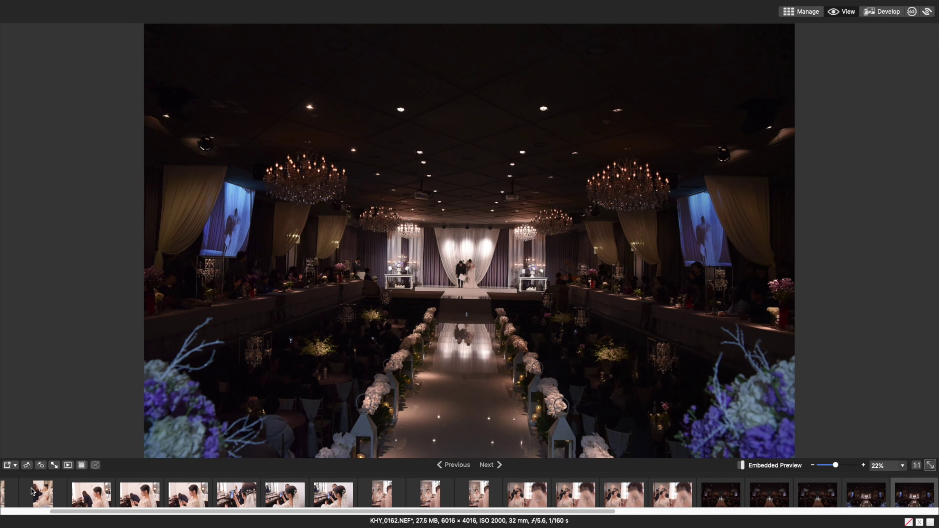
{"action": "key", "text": "Right"}
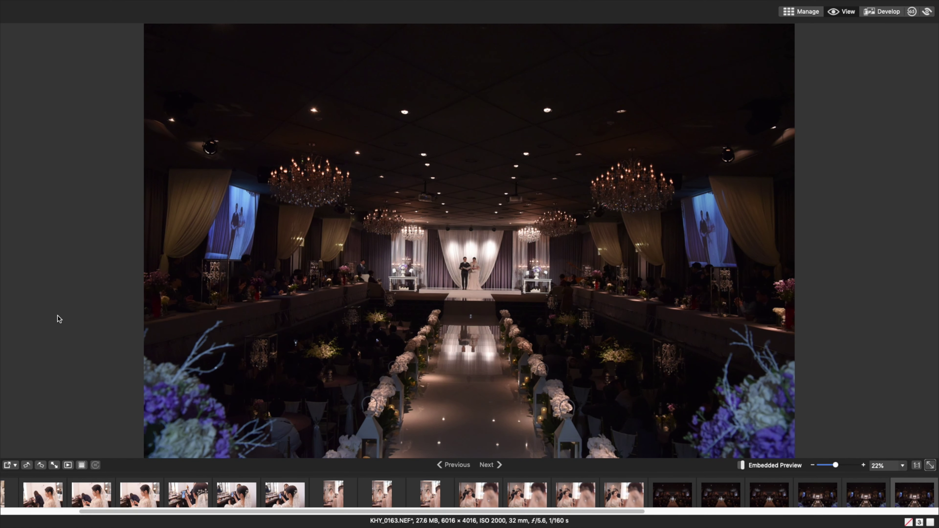
Back in Manage, give HYK_6407, HYK_6410 and HYK_6411 a 3 rating.
{"action": "left_click", "coordinate": [809, 12]}
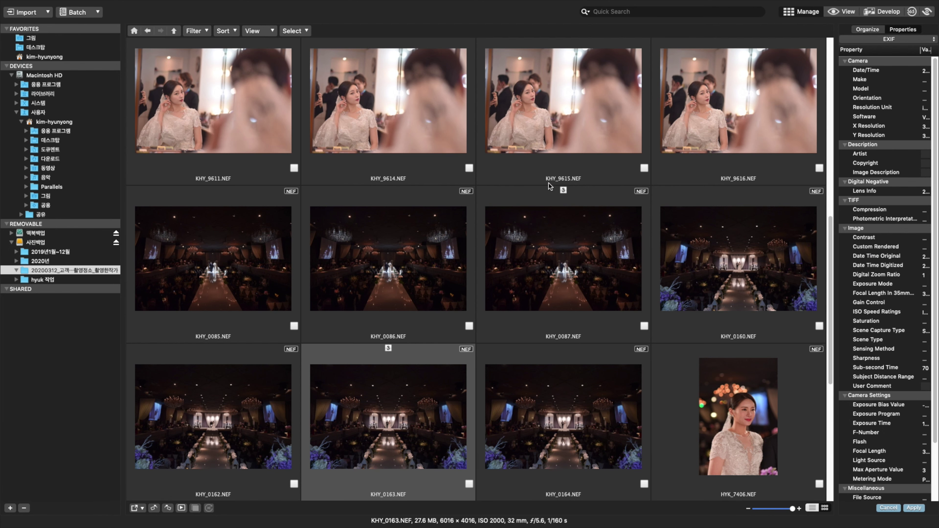
{"action": "scroll", "coordinate": [532, 192], "scroll_direction": "up", "scroll_amount": 2}
{"action": "scroll", "coordinate": [523, 217], "scroll_direction": "up", "scroll_amount": 3}
{"action": "scroll", "coordinate": [463, 214], "scroll_direction": "up", "scroll_amount": 3}
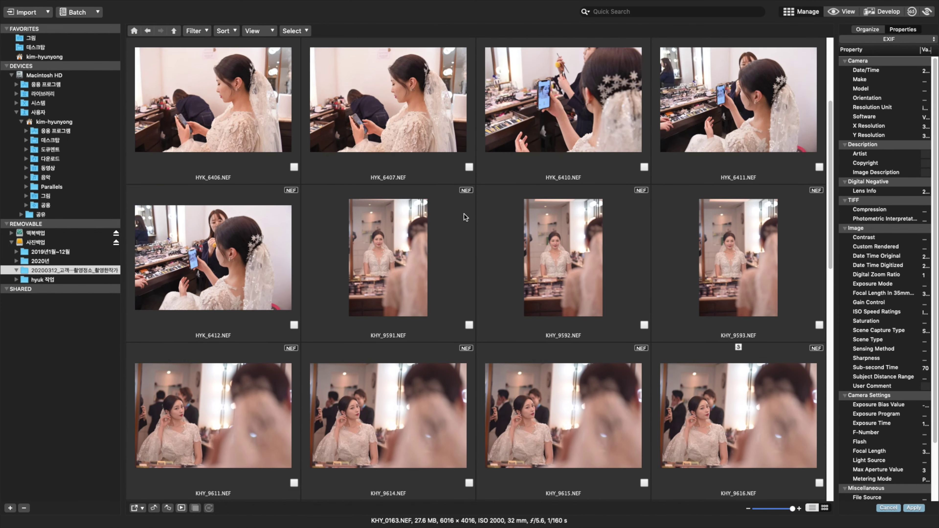
{"action": "scroll", "coordinate": [463, 207], "scroll_direction": "up", "scroll_amount": 5}
{"action": "left_click", "coordinate": [408, 245]}
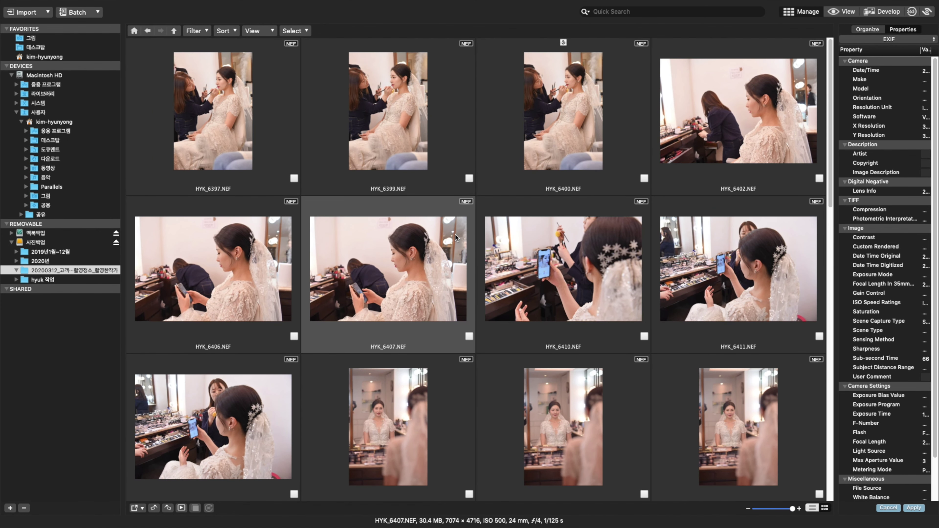
{"action": "left_click", "coordinate": [580, 266]}
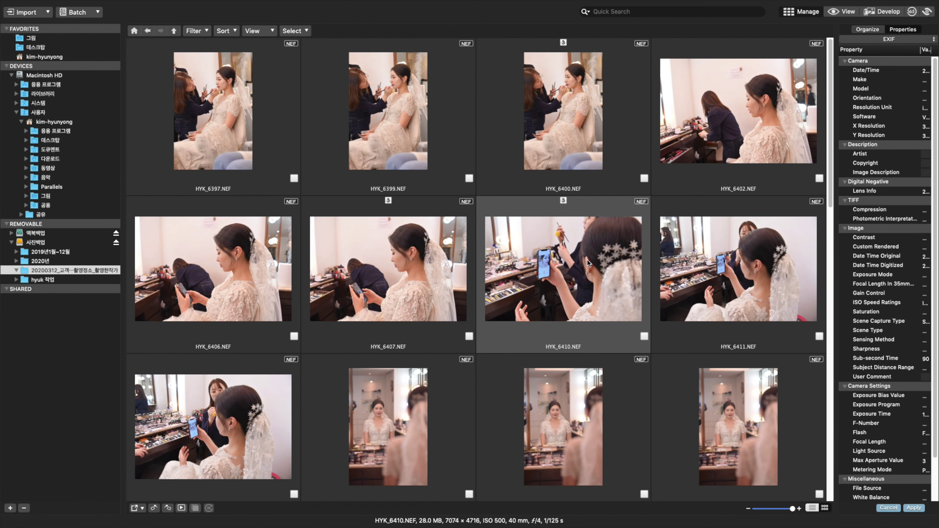
{"action": "left_click", "coordinate": [700, 264]}
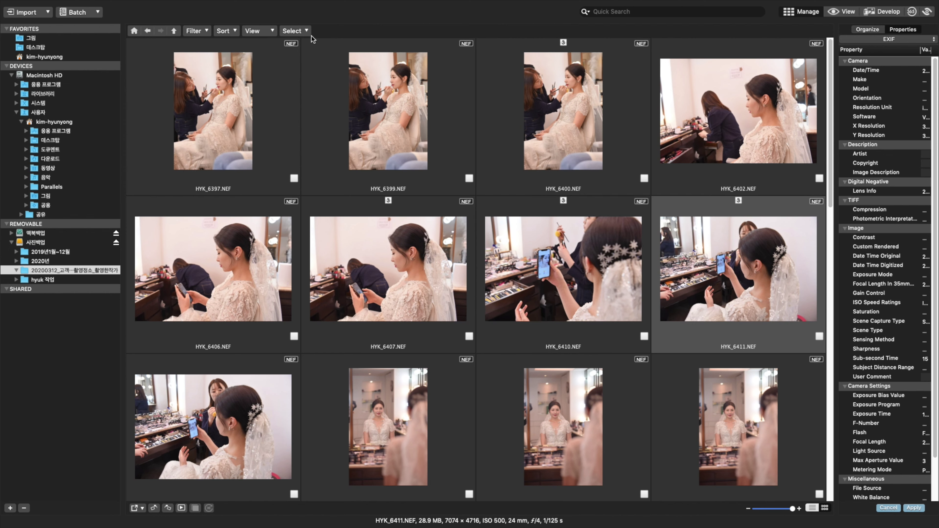
Filter the grid to Rating 3 and select all seven keepers.
{"action": "left_click", "coordinate": [196, 30]}
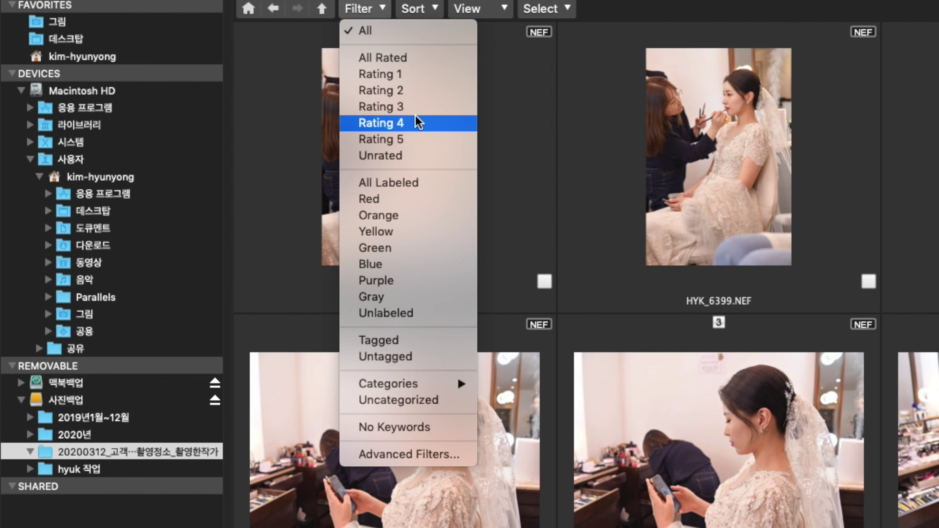
{"action": "left_click", "coordinate": [393, 108]}
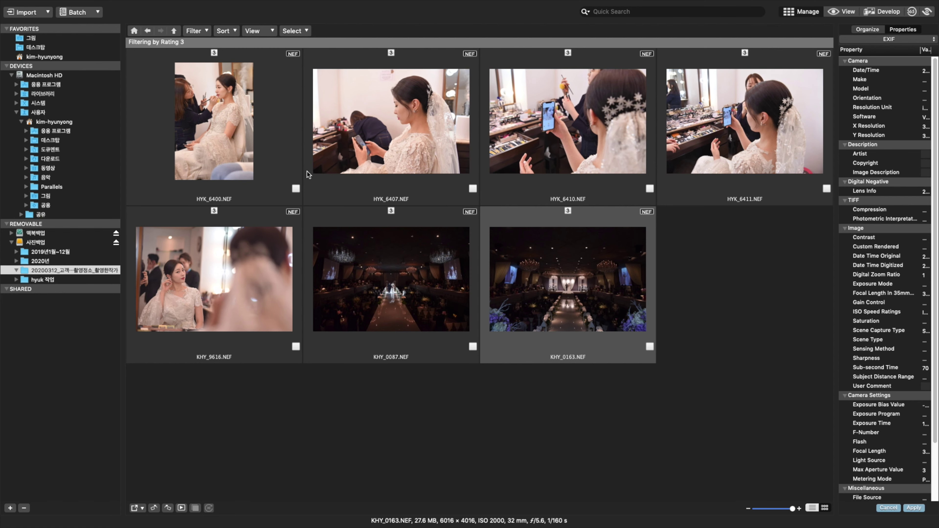
{"action": "left_click", "coordinate": [236, 146]}
{"action": "key", "text": "super+a"}
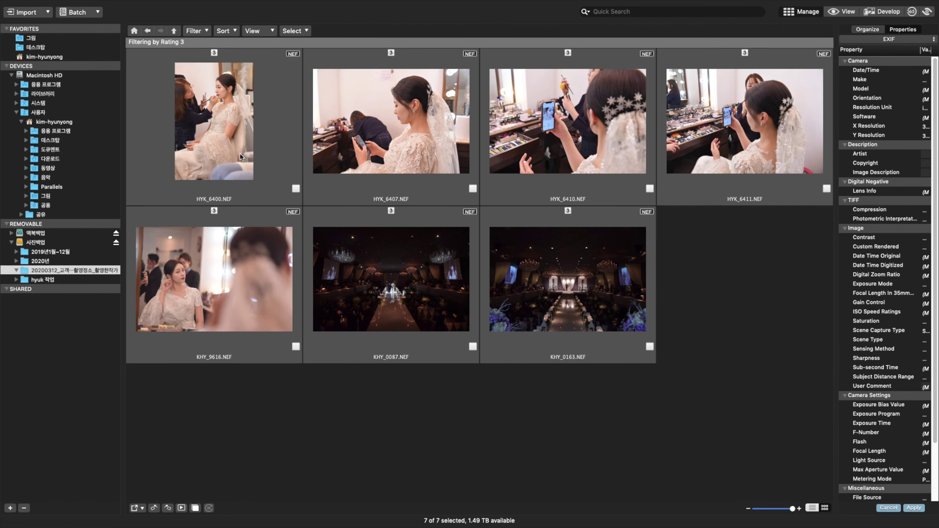
Move the seven selected photos into a new 1차 셀렉 folder inside 사진백업 > 20200312.
{"action": "right_click", "coordinate": [208, 142]}
{"action": "mouse_move", "coordinate": [378, 430]}
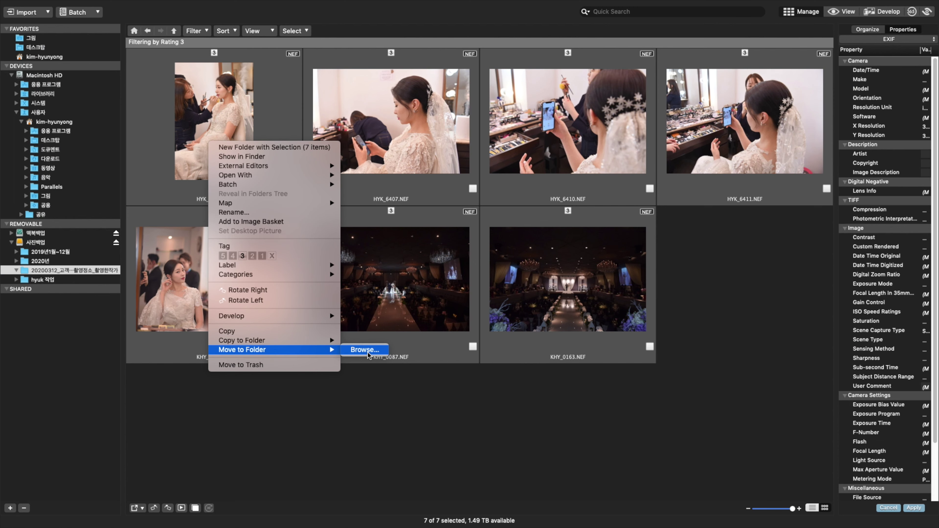
{"action": "left_click", "coordinate": [364, 350]}
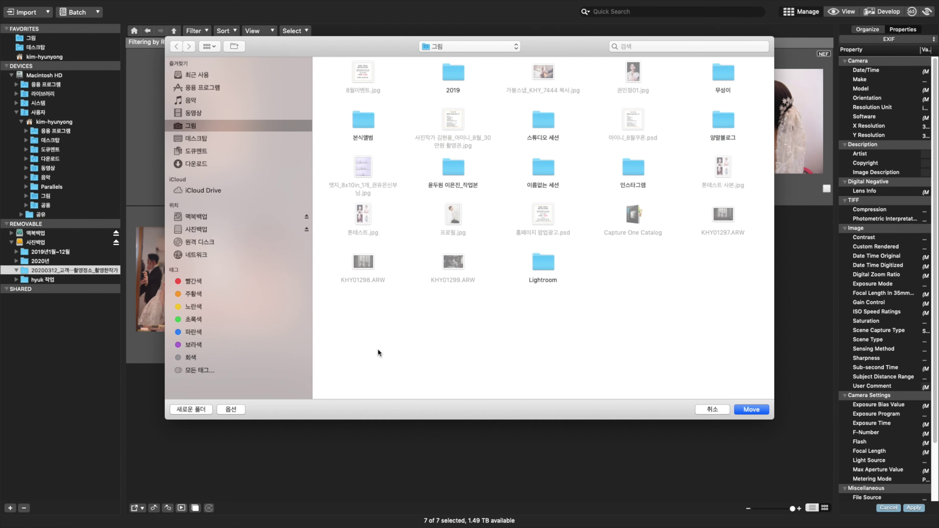
{"action": "left_click", "coordinate": [204, 230]}
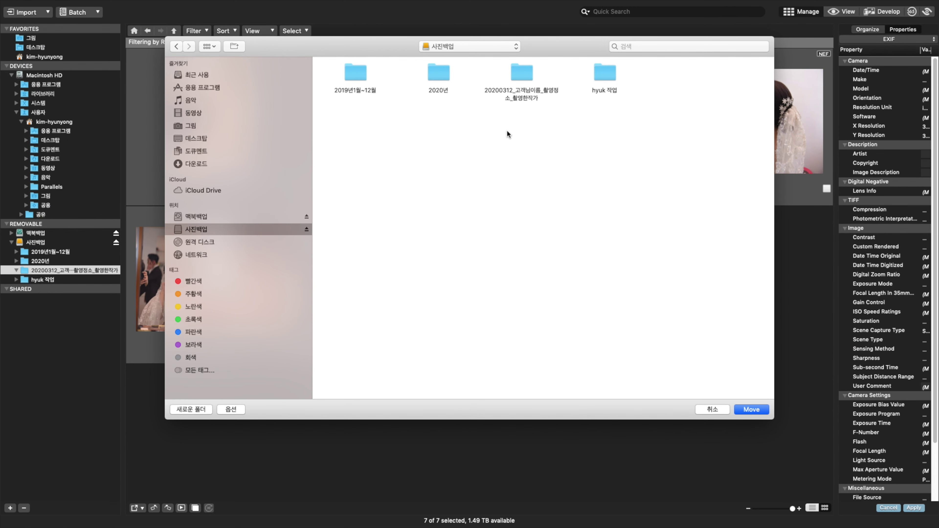
{"action": "double_click", "coordinate": [526, 76]}
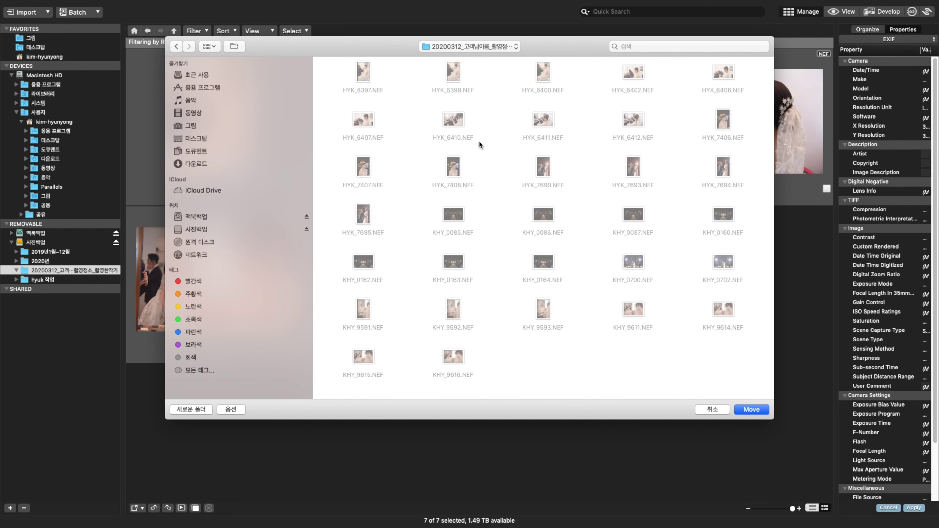
{"action": "left_click", "coordinate": [194, 408]}
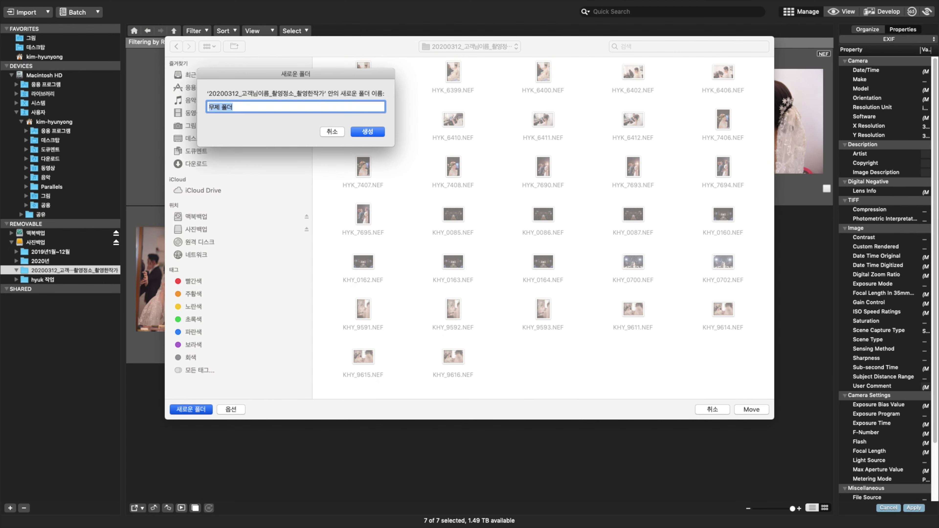
{"action": "type", "text": "1ㅊ"}
{"action": "key", "text": "Return"}
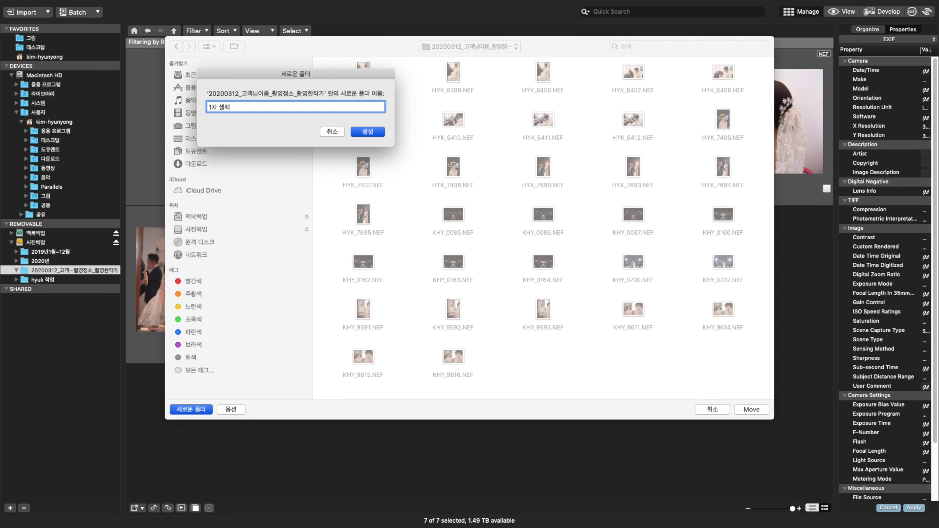
{"action": "left_click", "coordinate": [756, 410]}
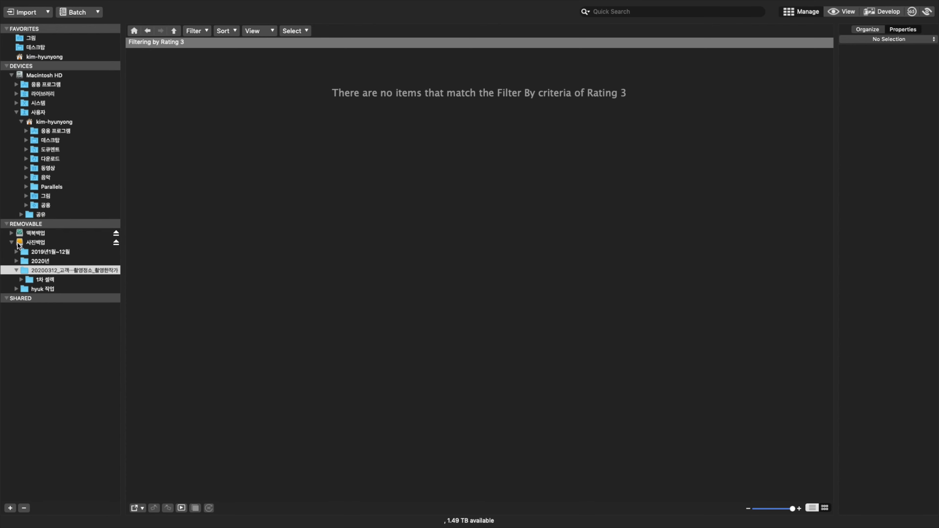
Check the photos in 사진백업 > 20200312 > 1차 셀렉, then Quit and Keep Windows.
{"action": "left_click", "coordinate": [35, 244]}
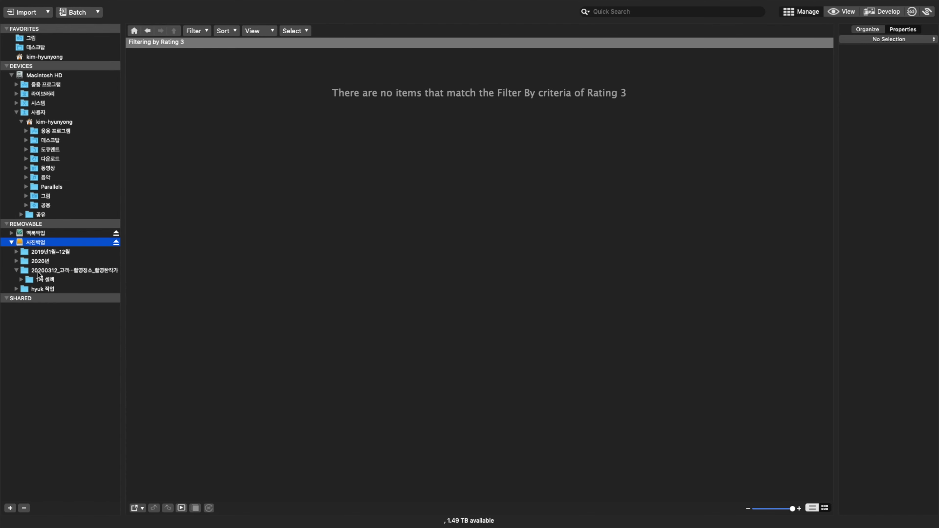
{"action": "left_click", "coordinate": [38, 273]}
{"action": "left_click", "coordinate": [49, 279]}
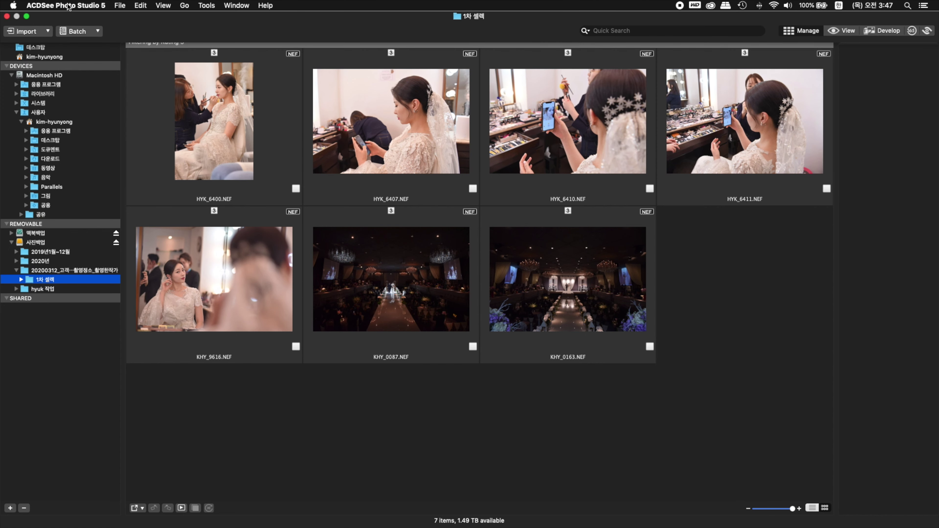
{"action": "left_click", "coordinate": [67, 6]}
{"action": "left_click", "coordinate": [81, 106]}
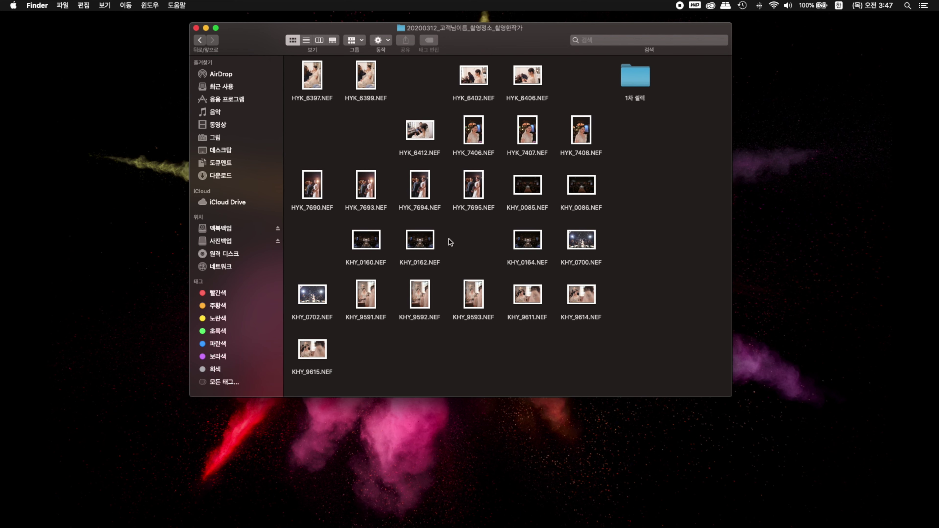
Open the 1차 셀렉 folder in Finder and select its seven NEF files.
{"action": "double_click", "coordinate": [628, 85]}
{"action": "mouse_move", "coordinate": [593, 202]}
{"action": "left_mouse_down"}
{"action": "mouse_move", "coordinate": [633, 81]}
{"action": "mouse_move", "coordinate": [484, 162]}
{"action": "left_mouse_up"}
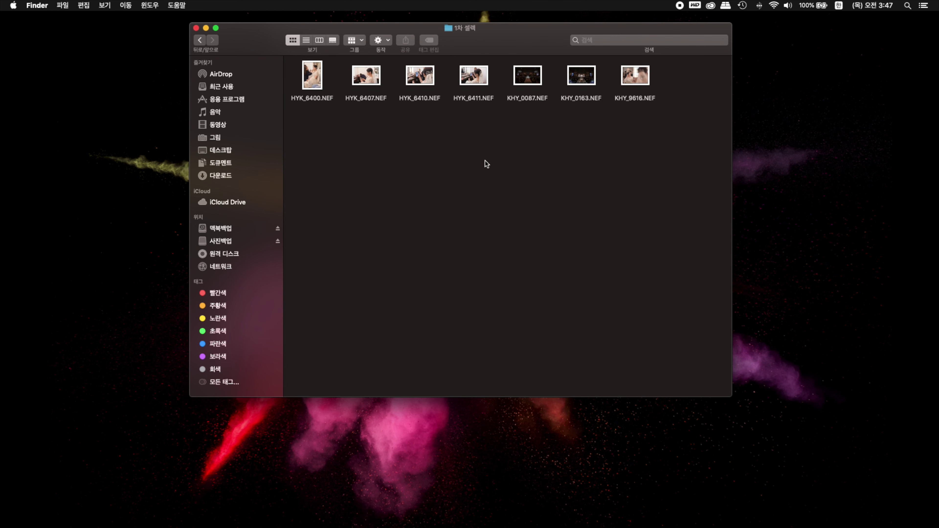
{"action": "mouse_move", "coordinate": [662, 131]}
{"action": "left_mouse_down"}
{"action": "mouse_move", "coordinate": [340, 59]}
{"action": "mouse_move", "coordinate": [273, 117]}
{"action": "left_mouse_up"}
{"action": "left_click", "coordinate": [921, 172]}
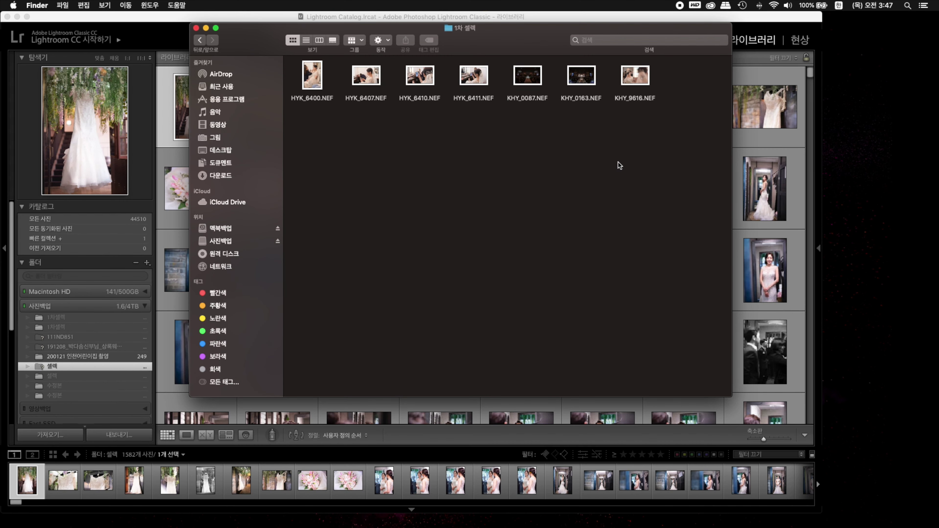
{"action": "left_click_drag", "start_coordinate": [677, 161], "coordinate": [305, 59]}
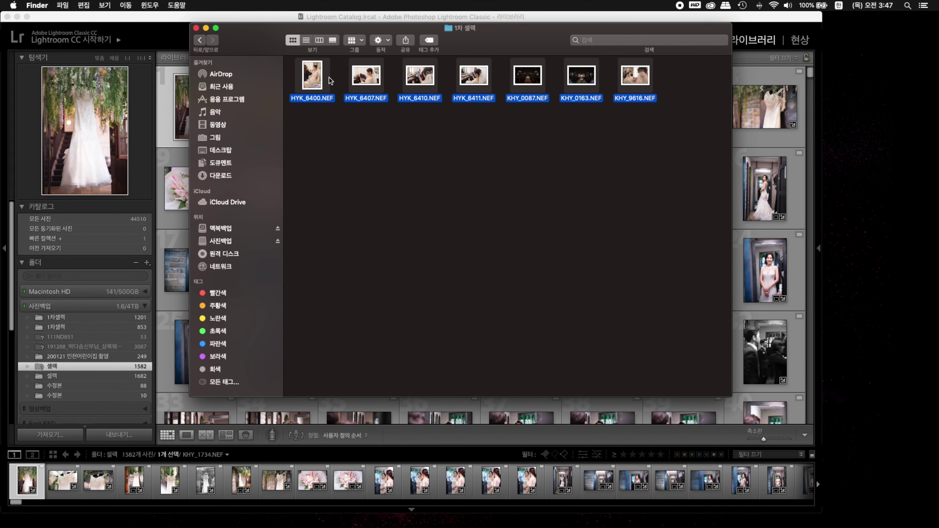
Compare 1차 셀렉 with the parent shoot folder, then close the Finder window.
{"action": "left_click", "coordinate": [199, 40]}
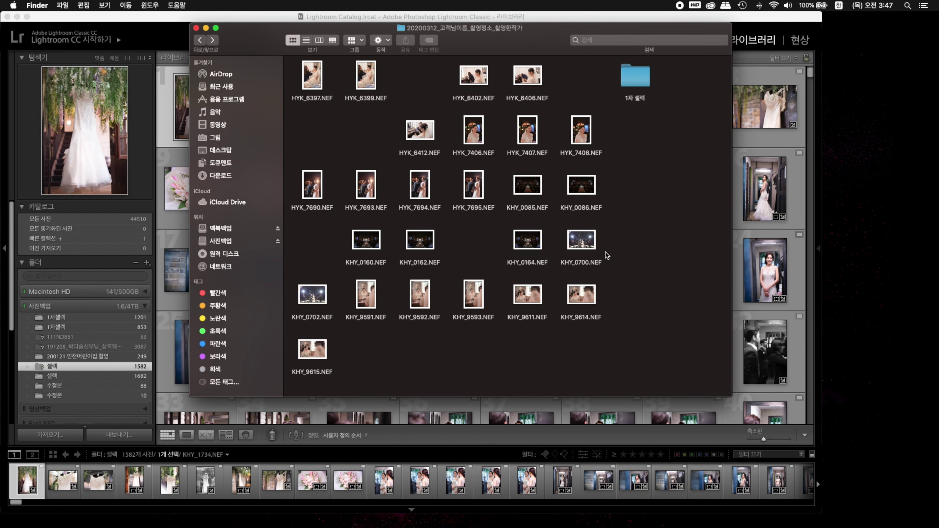
{"action": "left_click", "coordinate": [212, 40]}
{"action": "left_click", "coordinate": [200, 40]}
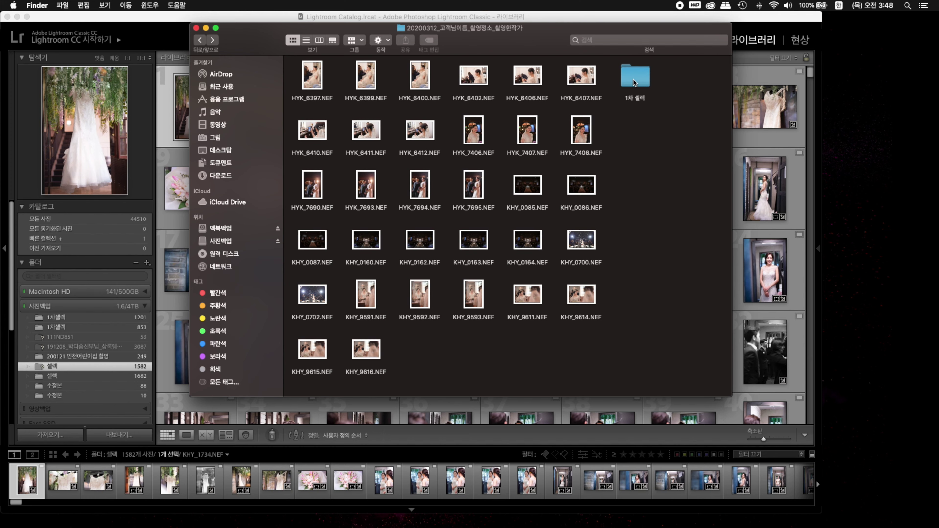
{"action": "mouse_move", "coordinate": [635, 78]}
{"action": "left_mouse_down"}
{"action": "mouse_move", "coordinate": [933, 190]}
{"action": "mouse_move", "coordinate": [920, 425]}
{"action": "left_mouse_up"}
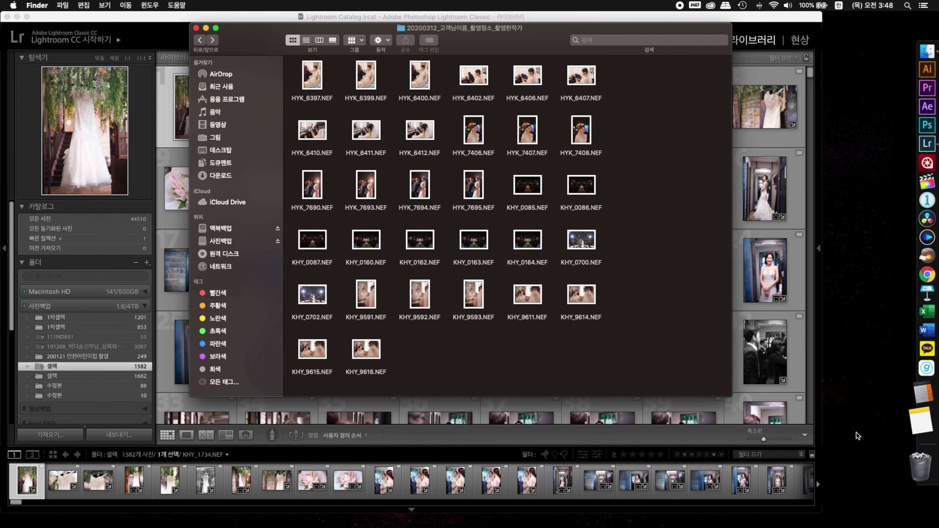
{"action": "left_click", "coordinate": [195, 28]}
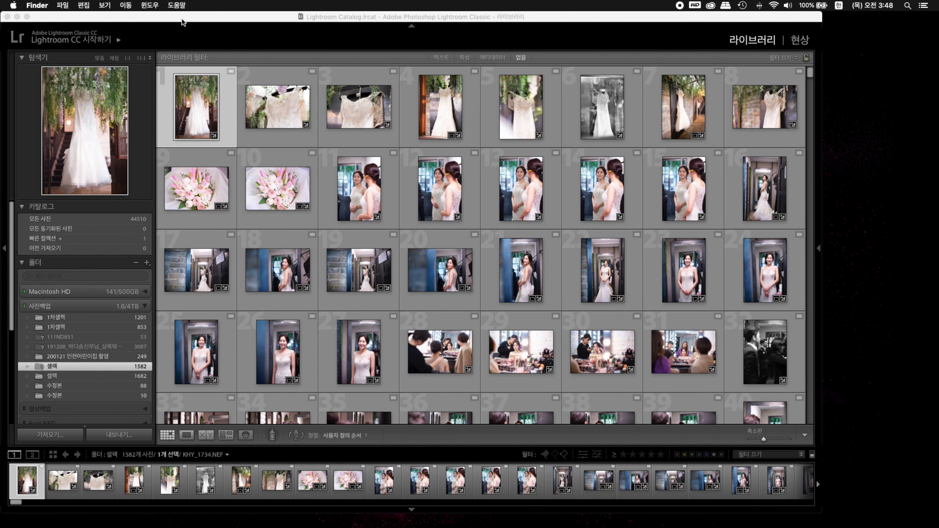
Activate Lightroom Classic and toggle the grid thumbnail info overlays off and on with J.
{"action": "left_click", "coordinate": [182, 20]}
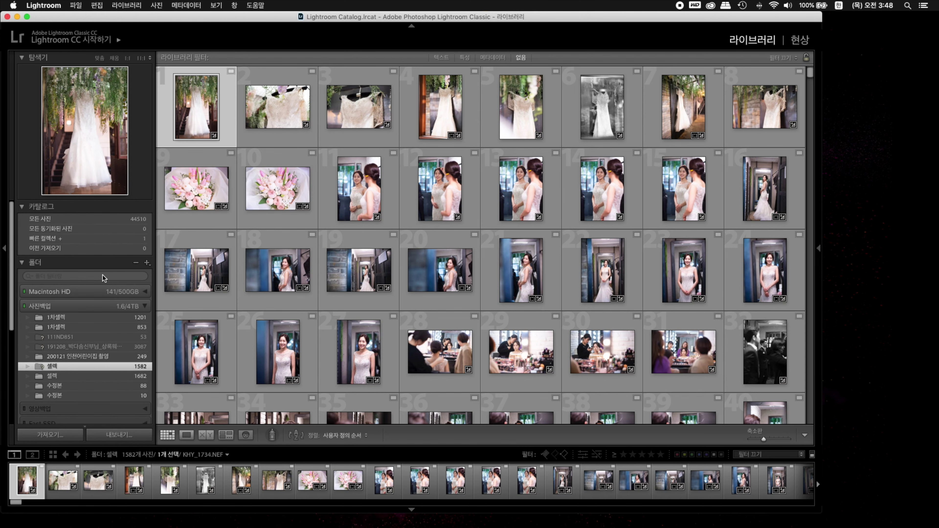
{"action": "key", "text": "j"}
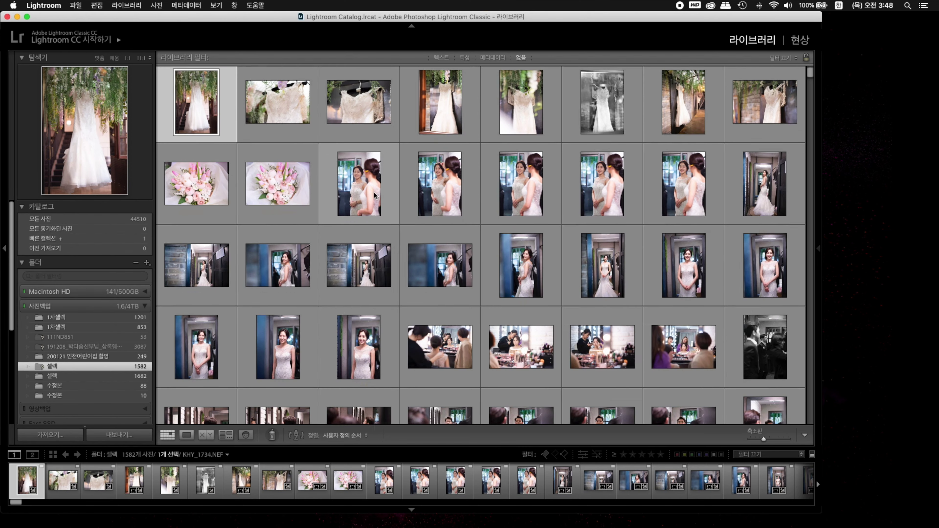
{"action": "key", "text": "j"}
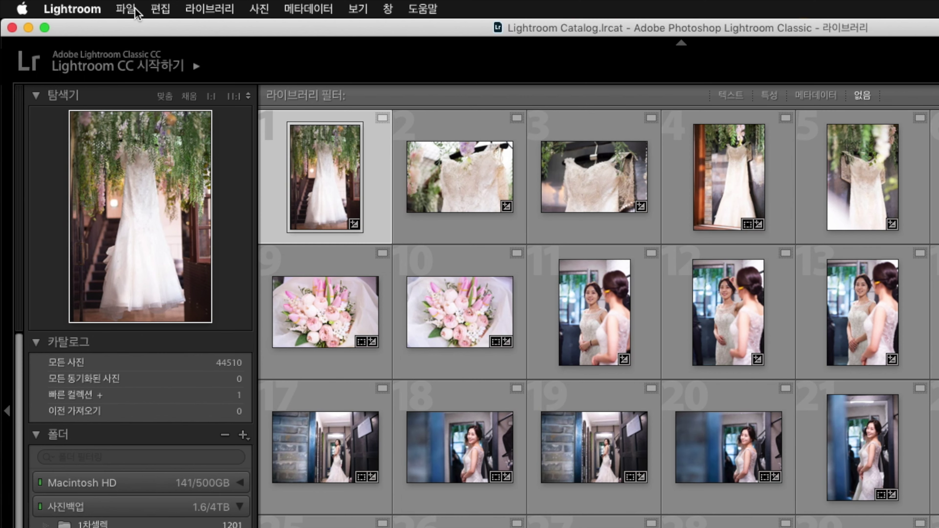
Begin Import Photos and Video with 사진백업 > 20200312 as the source folder.
{"action": "left_click", "coordinate": [76, 6]}
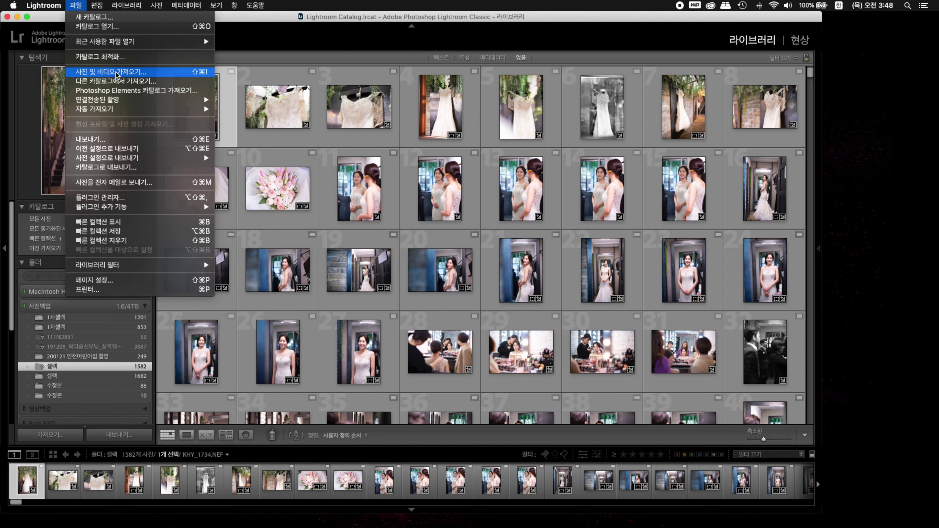
{"action": "left_click", "coordinate": [167, 119]}
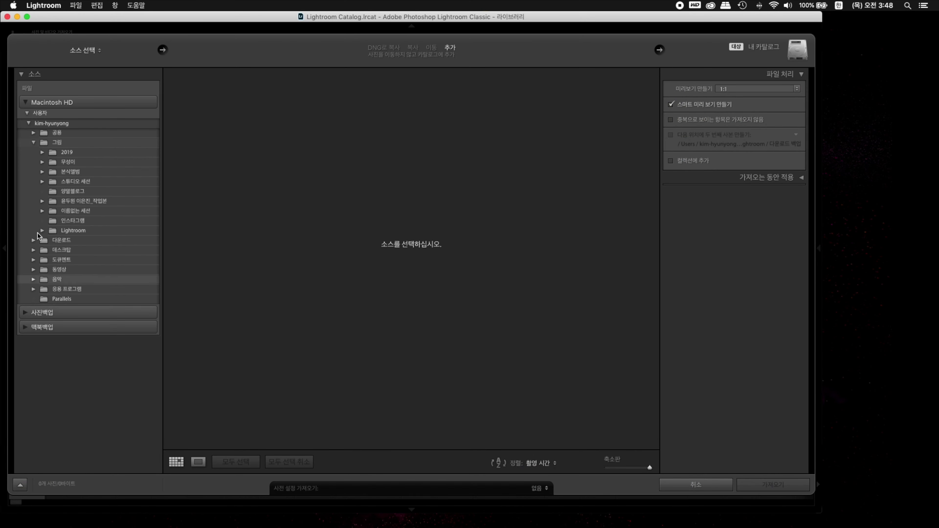
{"action": "left_click", "coordinate": [25, 312]}
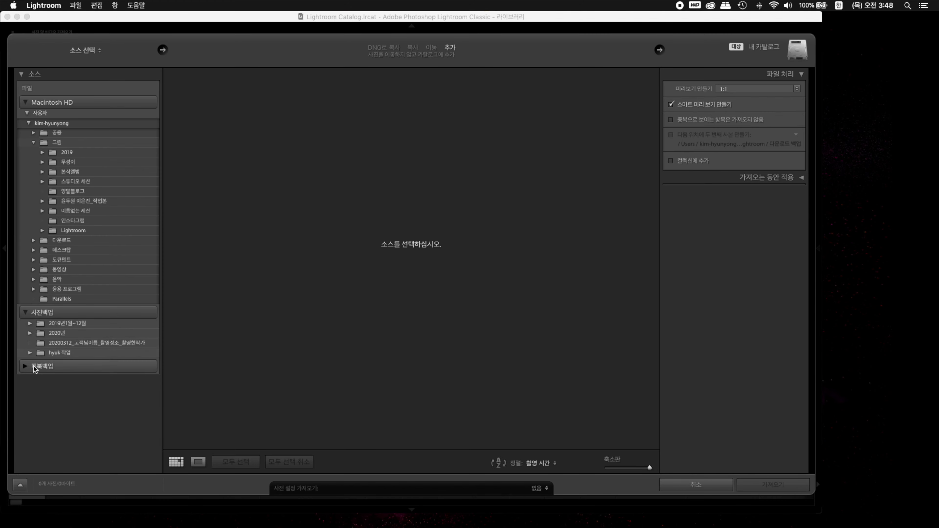
{"action": "left_click", "coordinate": [88, 342]}
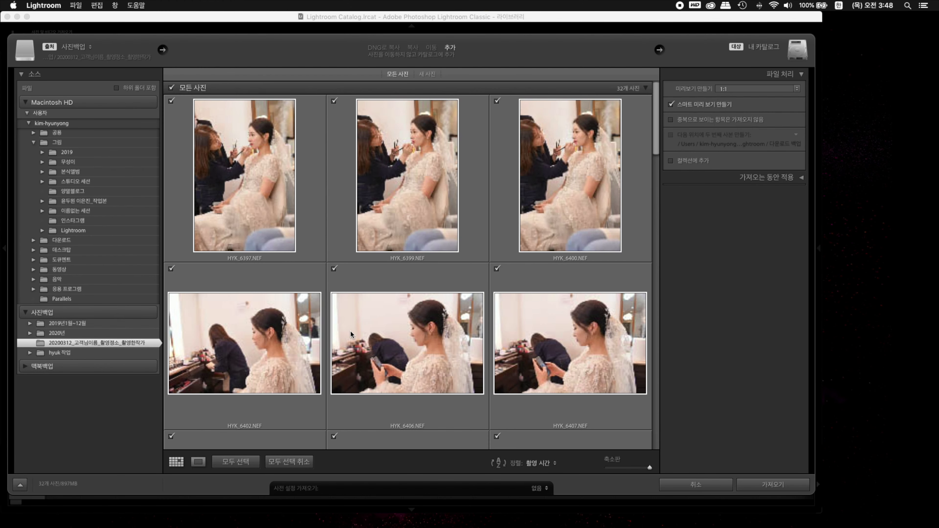
{"action": "scroll", "coordinate": [459, 340], "scroll_direction": "down", "scroll_amount": 5}
{"action": "scroll", "coordinate": [449, 340], "scroll_direction": "down", "scroll_amount": 5}
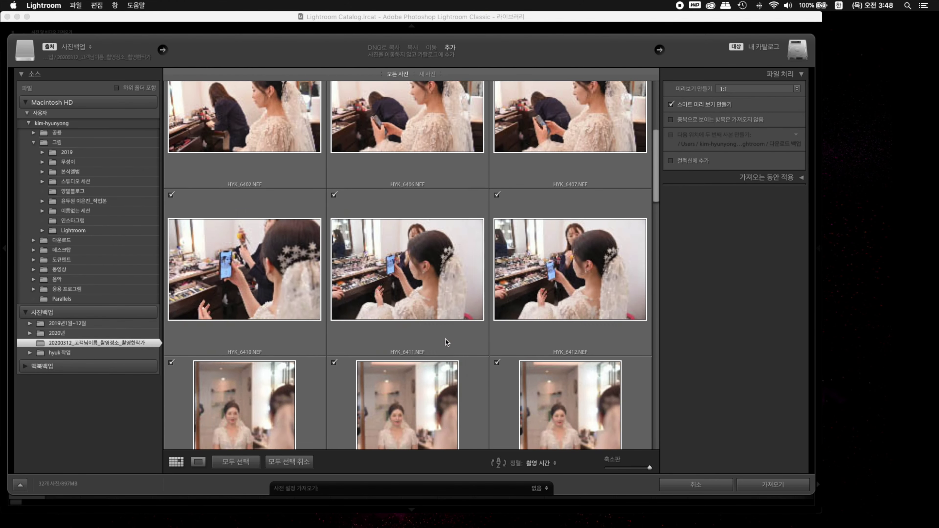
{"action": "scroll", "coordinate": [446, 339], "scroll_direction": "down", "scroll_amount": 5}
{"action": "scroll", "coordinate": [446, 339], "scroll_direction": "down", "scroll_amount": 5}
{"action": "scroll", "coordinate": [446, 339], "scroll_direction": "down", "scroll_amount": 1}
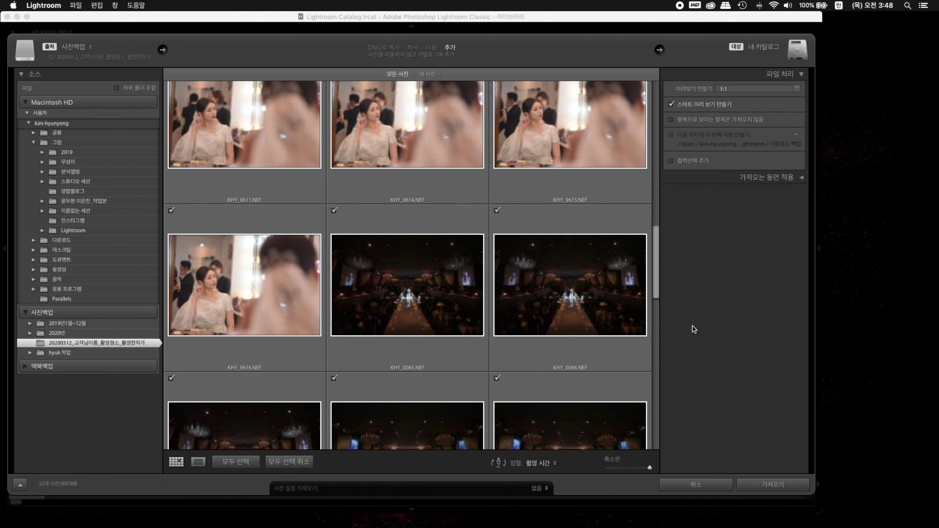
{"action": "left_click_drag", "start_coordinate": [653, 245], "coordinate": [651, 96]}
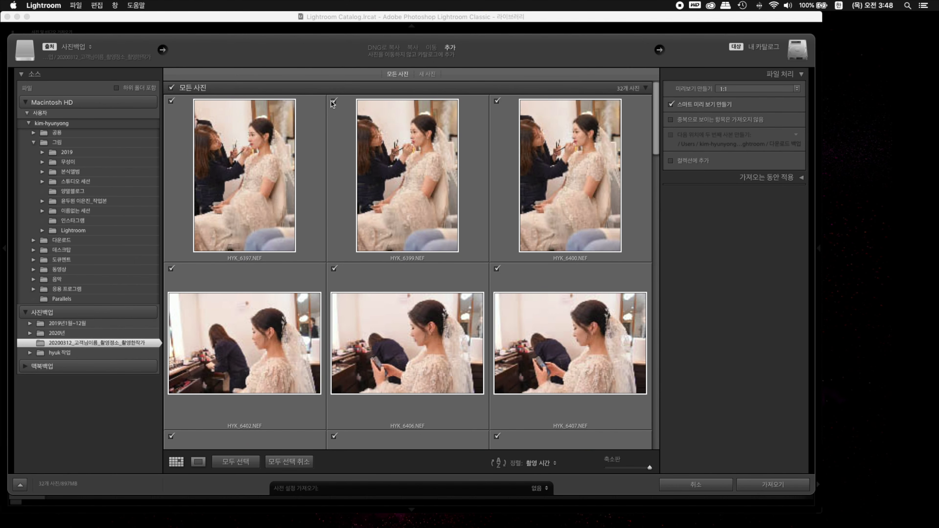
{"action": "left_click", "coordinate": [334, 101]}
{"action": "left_click", "coordinate": [497, 101]}
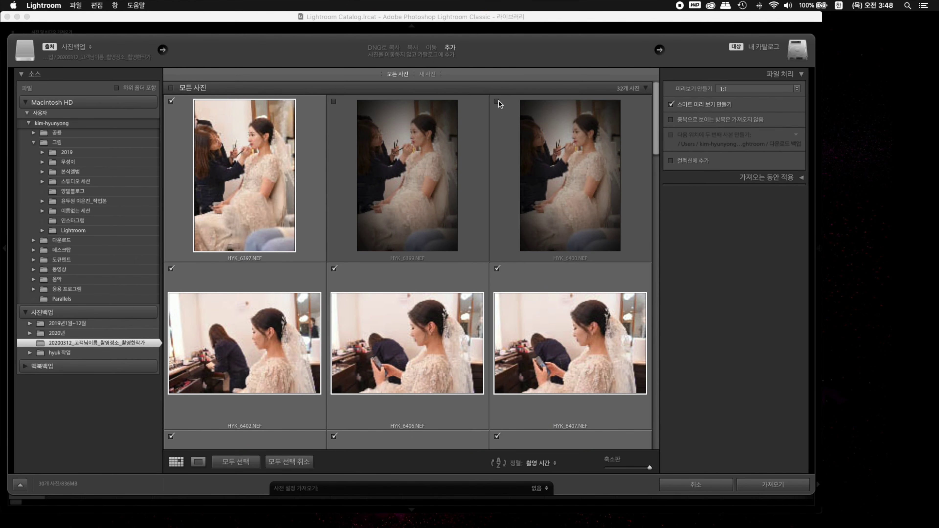
{"action": "left_click", "coordinate": [333, 101]}
{"action": "left_click", "coordinate": [496, 101]}
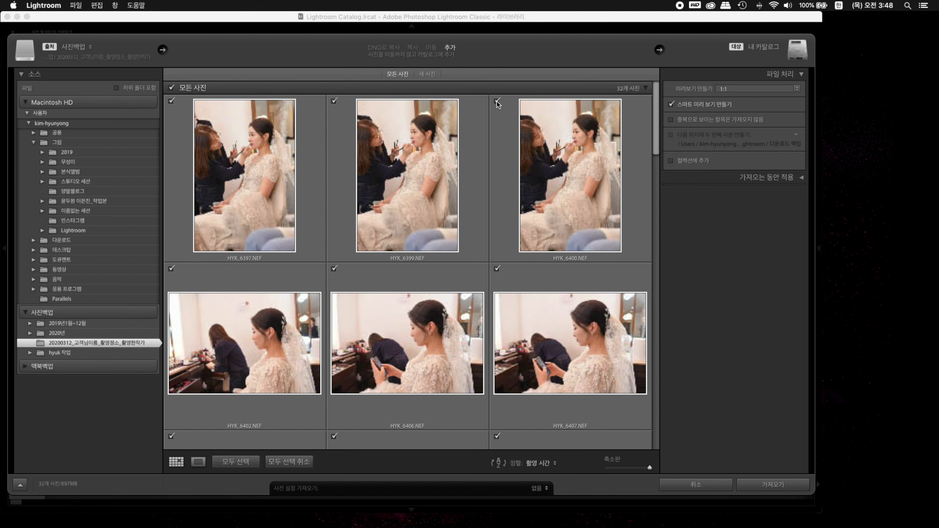
{"action": "double_click", "coordinate": [498, 105]}
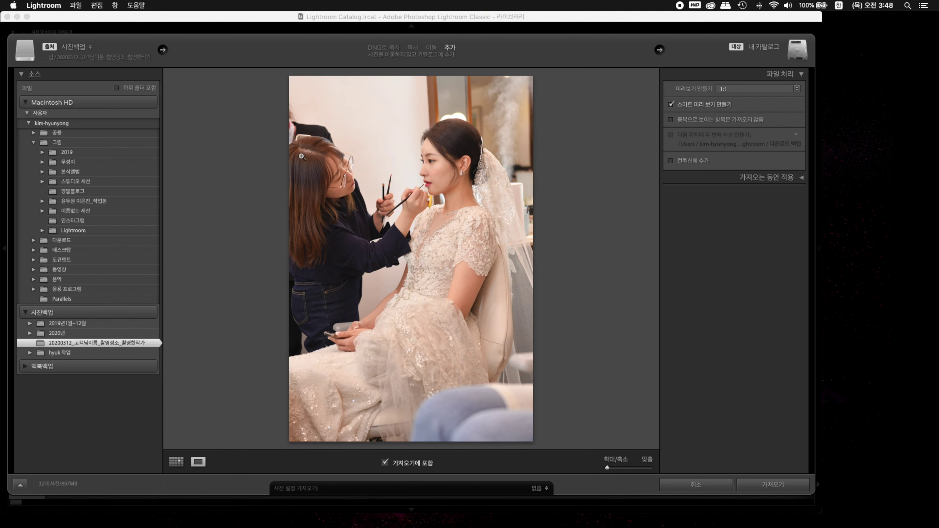
{"action": "left_click", "coordinate": [176, 461]}
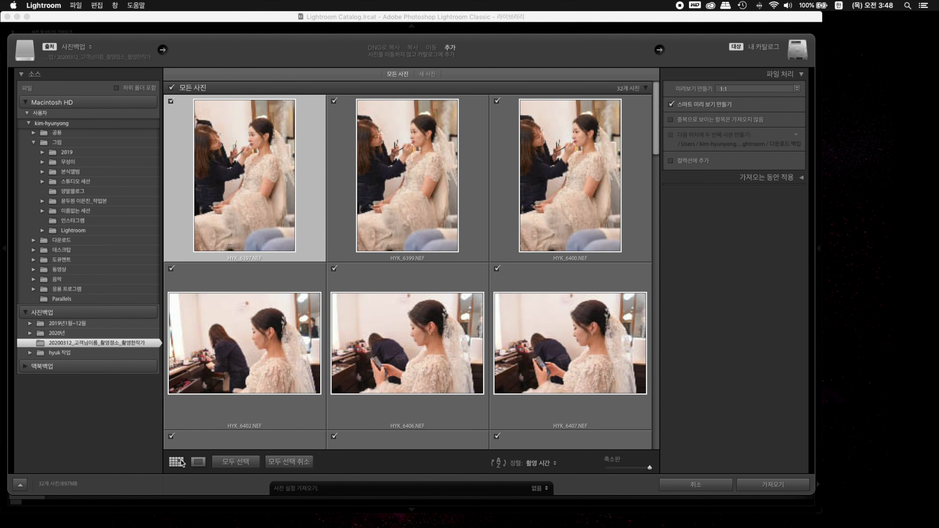
{"action": "left_click", "coordinate": [195, 462]}
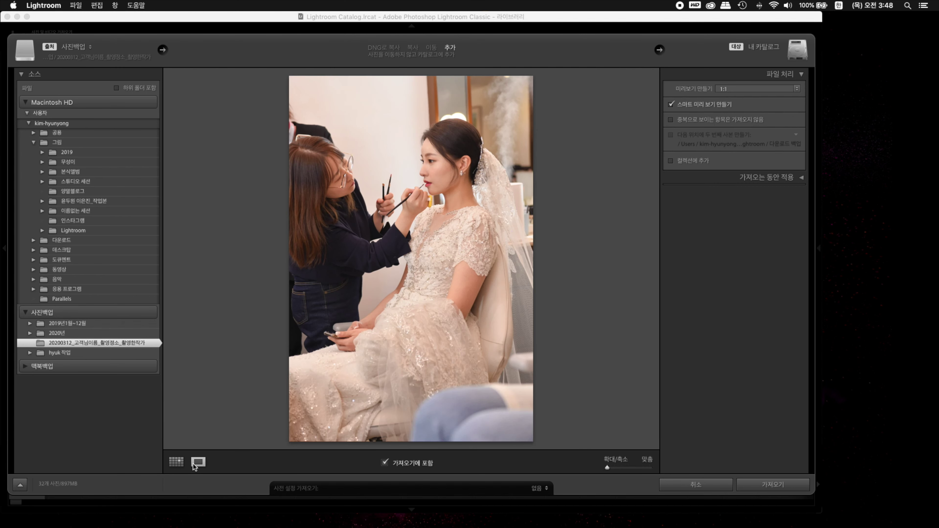
{"action": "left_click", "coordinate": [179, 465]}
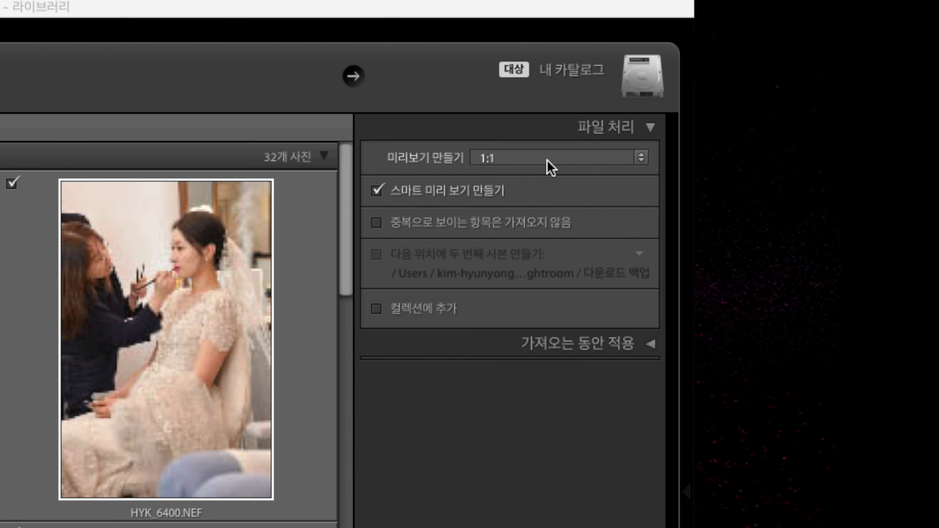
{"action": "left_click", "coordinate": [547, 160]}
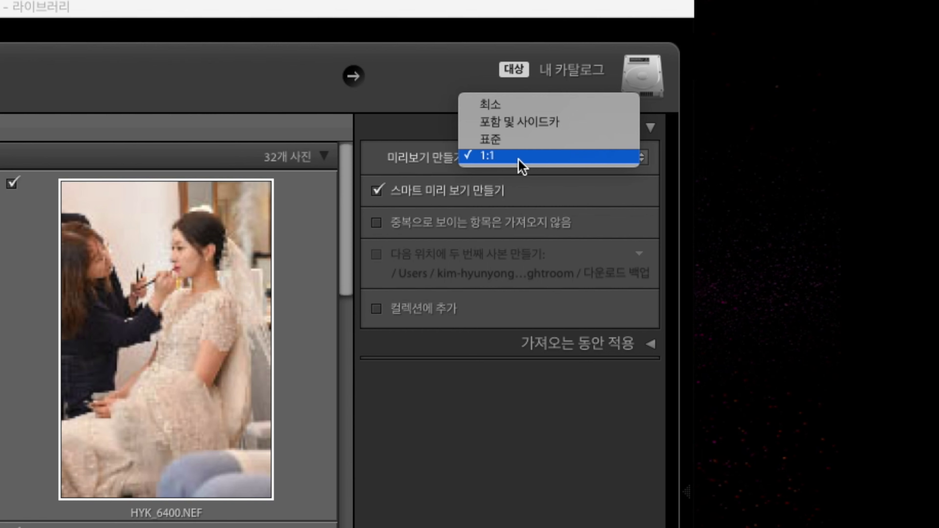
{"action": "left_click", "coordinate": [518, 160]}
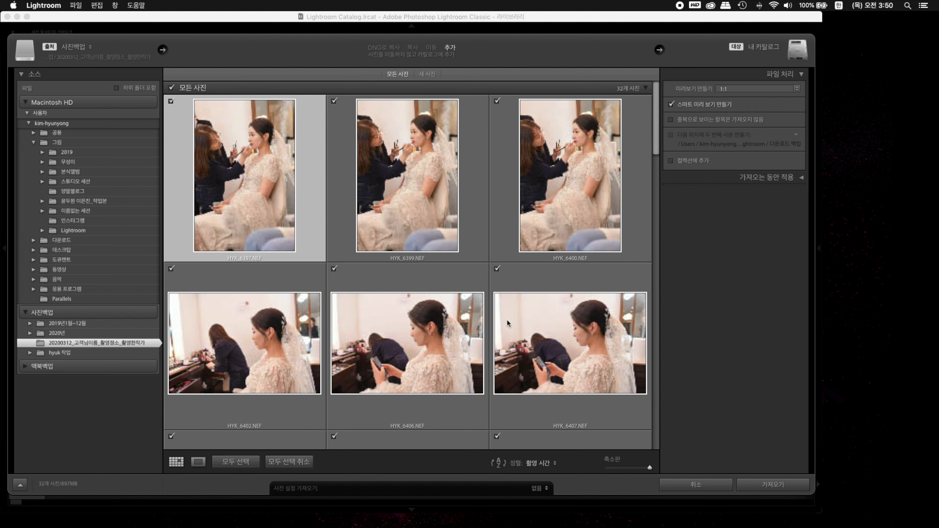
{"action": "scroll", "coordinate": [549, 320], "scroll_direction": "down", "scroll_amount": 10}
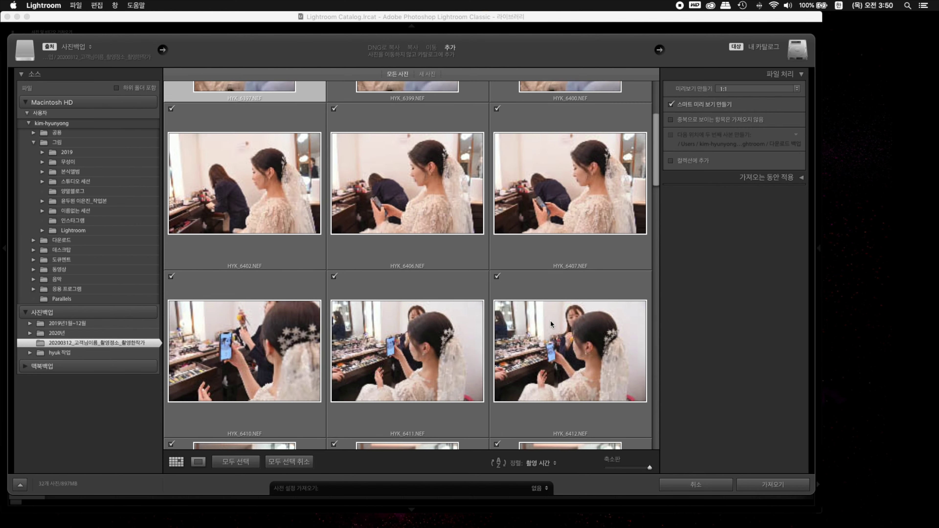
{"action": "scroll", "coordinate": [549, 319], "scroll_direction": "down", "scroll_amount": 5}
{"action": "scroll", "coordinate": [550, 318], "scroll_direction": "down", "scroll_amount": 3}
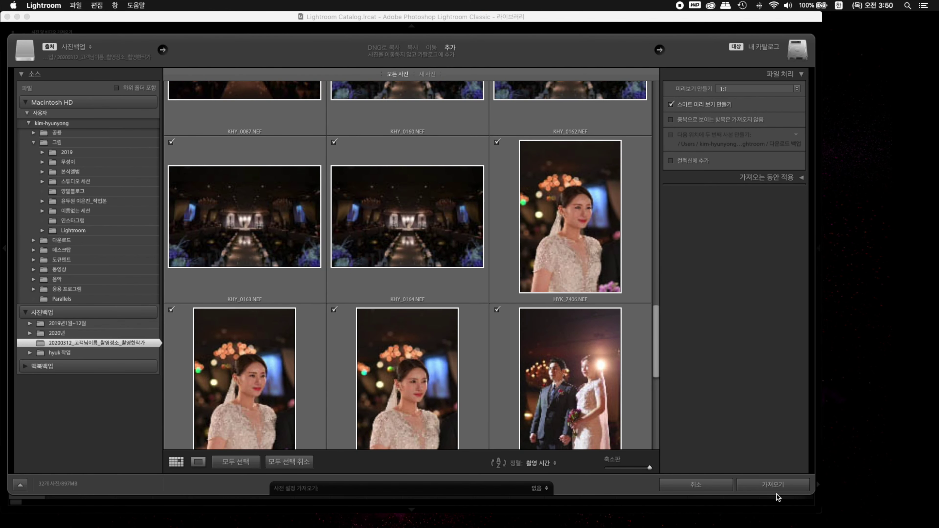
Import the 32 checked NEF wedding photos, dismissing the alert that appears.
{"action": "left_click", "coordinate": [773, 484]}
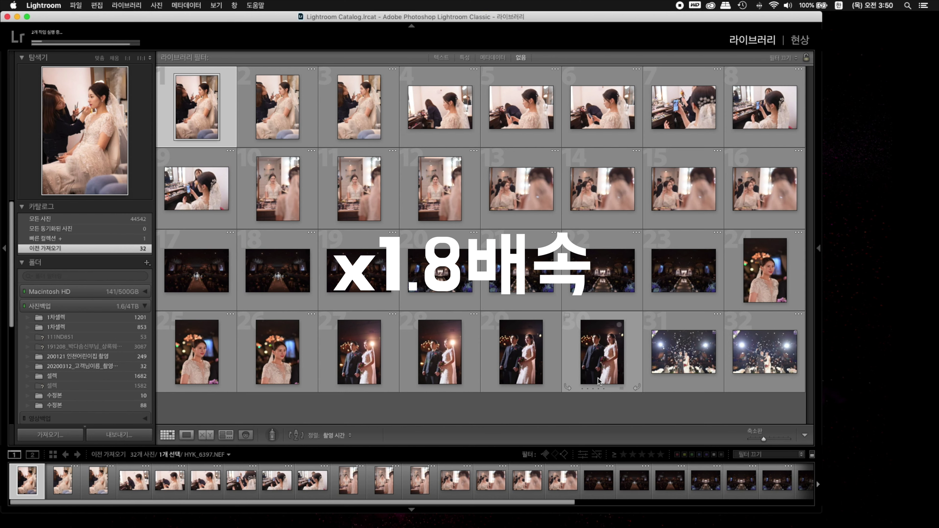
{"action": "left_click", "coordinate": [575, 182]}
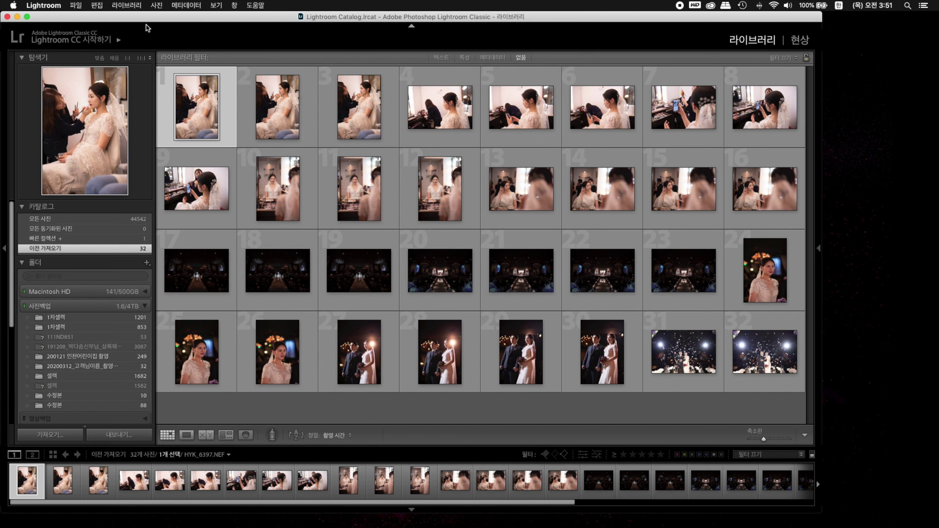
Go full screen, open Lightroom Preferences, and toggle the memory-card import prompt in General.
{"action": "left_click", "coordinate": [27, 17]}
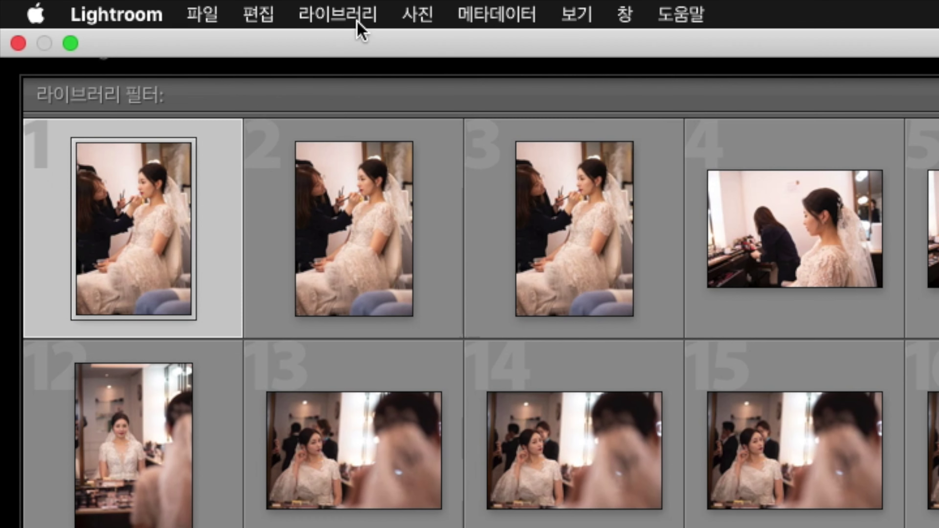
{"action": "left_click", "coordinate": [119, 15]}
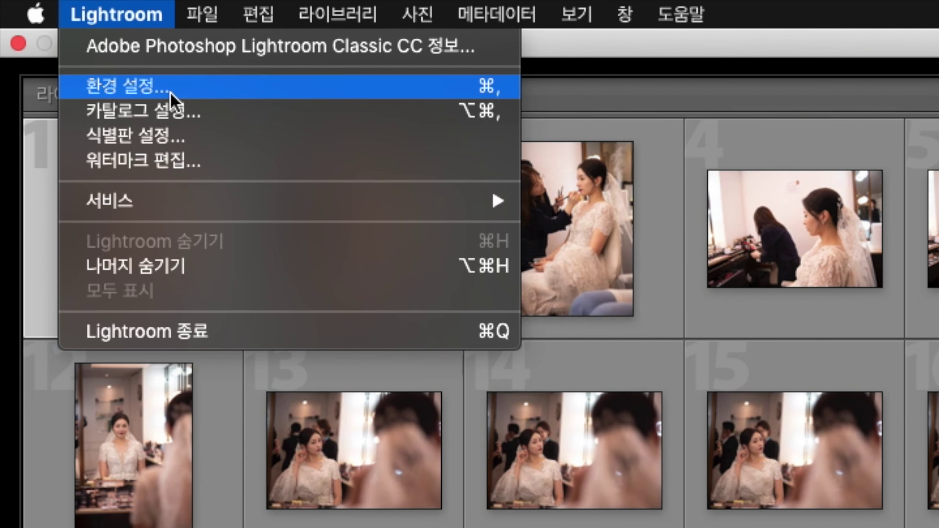
{"action": "left_click", "coordinate": [172, 88]}
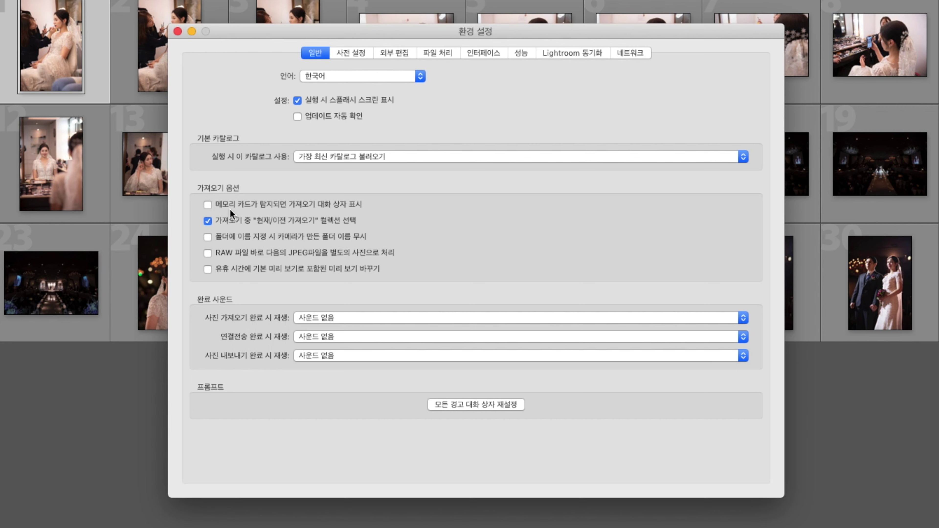
{"action": "left_click", "coordinate": [208, 204]}
Run Optimize Catalog from Performance preferences, then dismiss the message and close Preferences.
{"action": "left_click", "coordinate": [522, 52]}
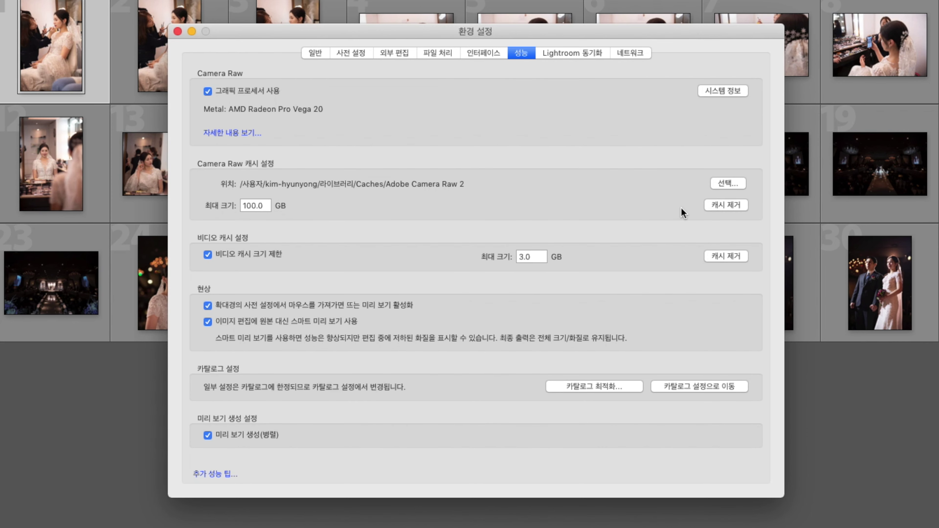
{"action": "left_click", "coordinate": [590, 387]}
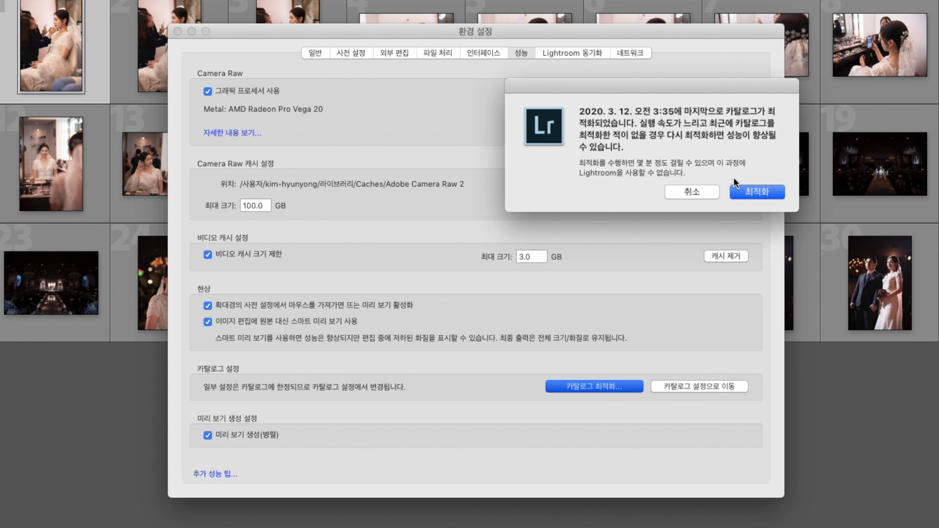
{"action": "left_click", "coordinate": [750, 192]}
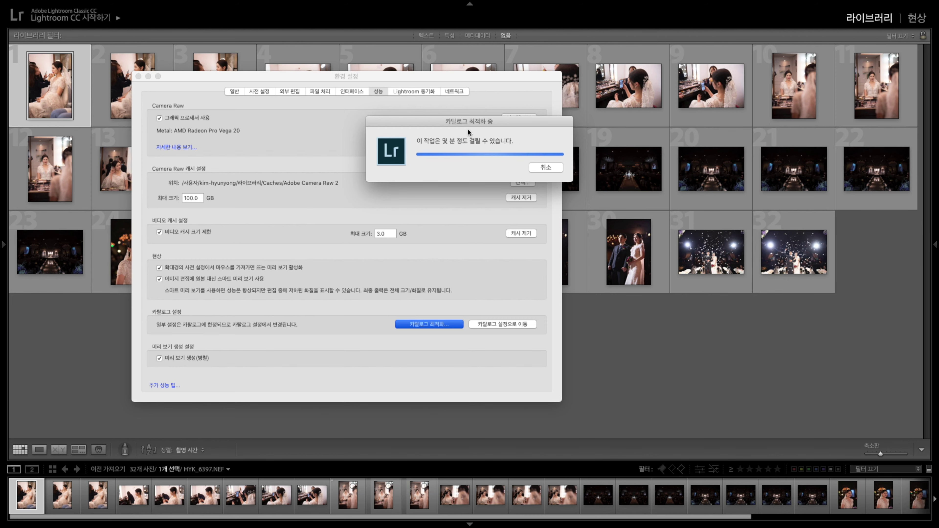
{"action": "left_click", "coordinate": [541, 173]}
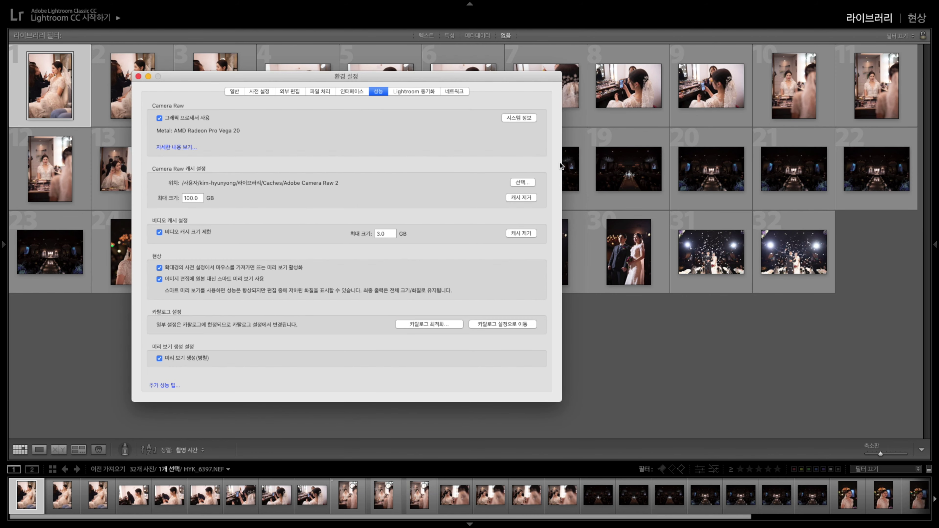
{"action": "left_click", "coordinate": [138, 77]}
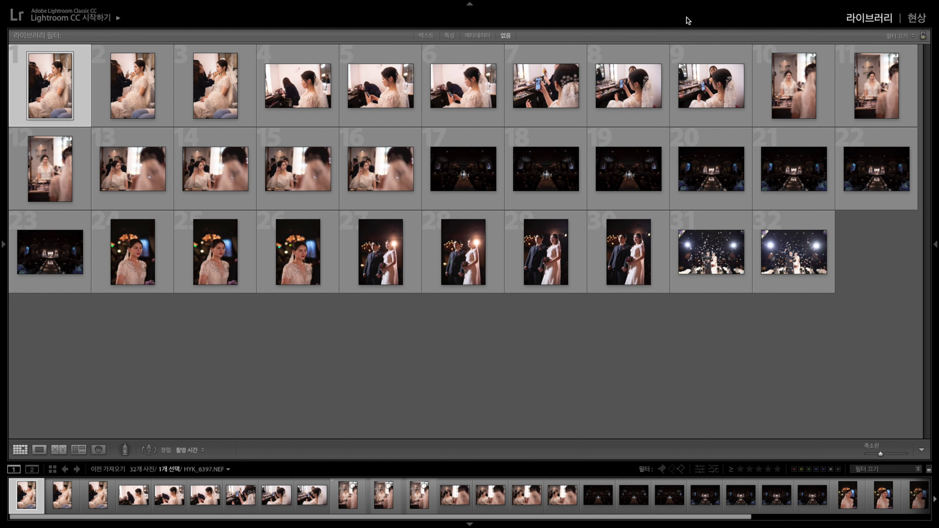
{"action": "right_click", "coordinate": [749, 16]}
{"action": "left_click", "coordinate": [764, 39]}
{"action": "right_click", "coordinate": [693, 20]}
{"action": "left_click", "coordinate": [706, 52]}
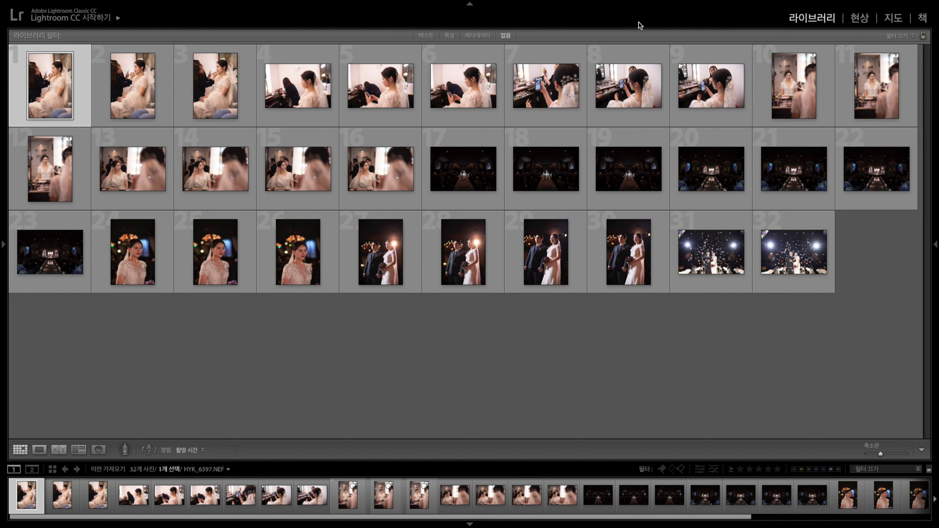
{"action": "right_click", "coordinate": [639, 22]}
{"action": "left_click", "coordinate": [651, 63]}
{"action": "right_click", "coordinate": [627, 20]}
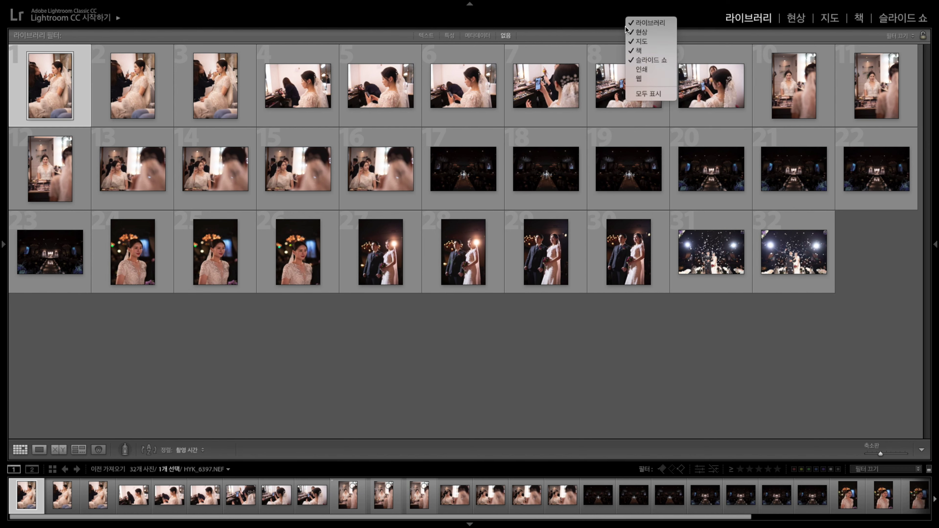
{"action": "left_click", "coordinate": [647, 70]}
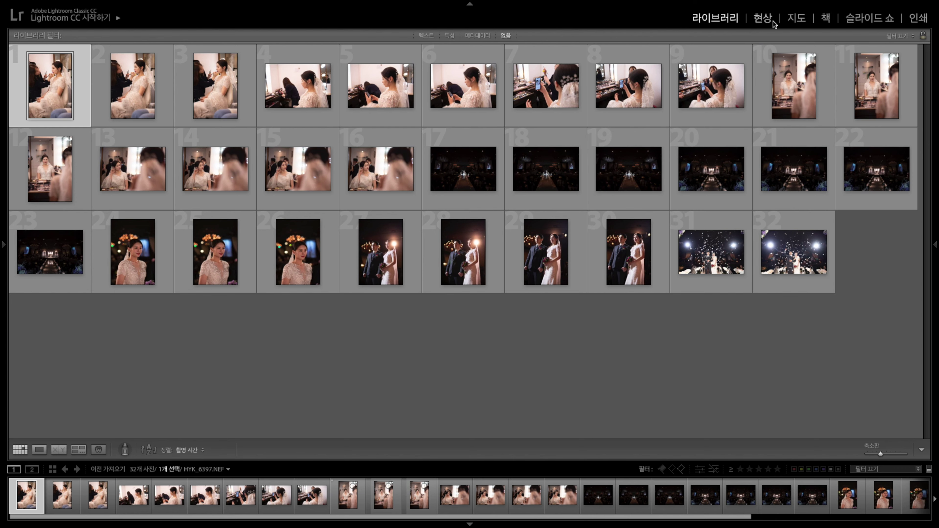
{"action": "left_click", "coordinate": [767, 21]}
{"action": "left_click", "coordinate": [798, 19]}
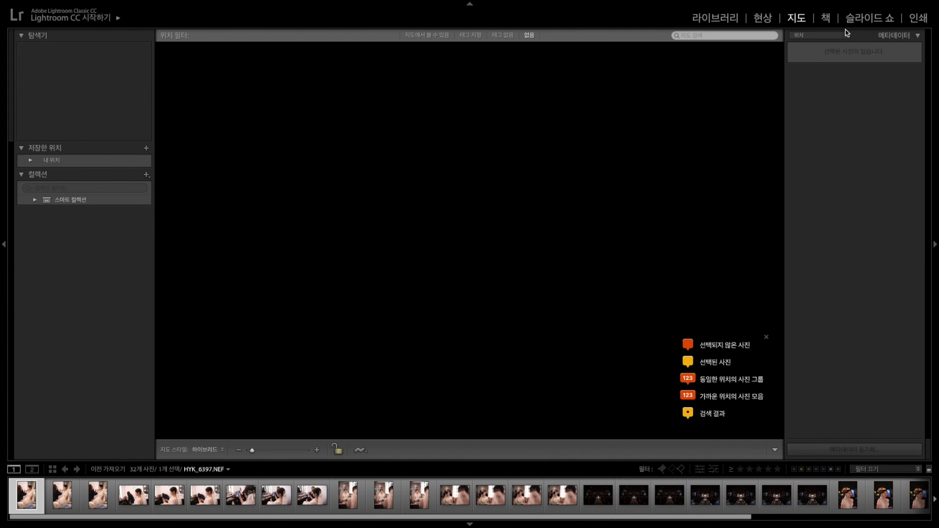
{"action": "left_click", "coordinate": [824, 21]}
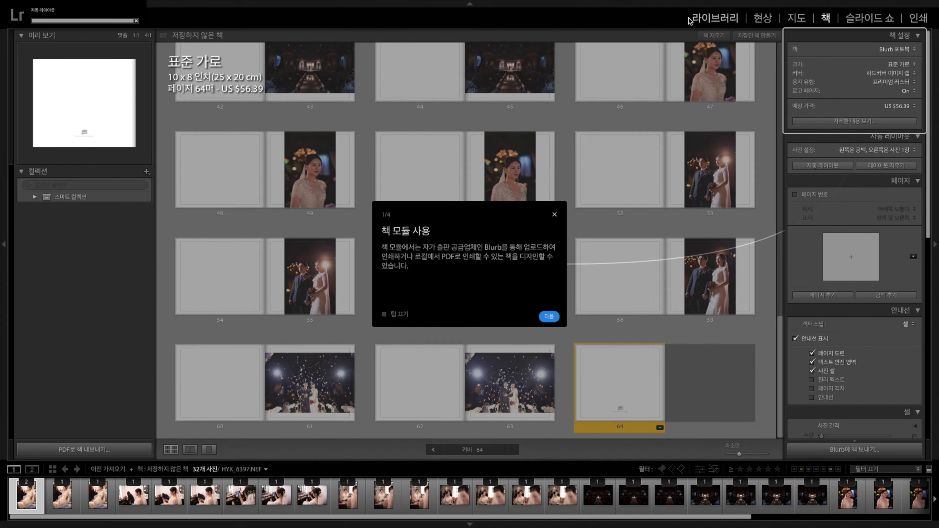
{"action": "right_click", "coordinate": [624, 19]}
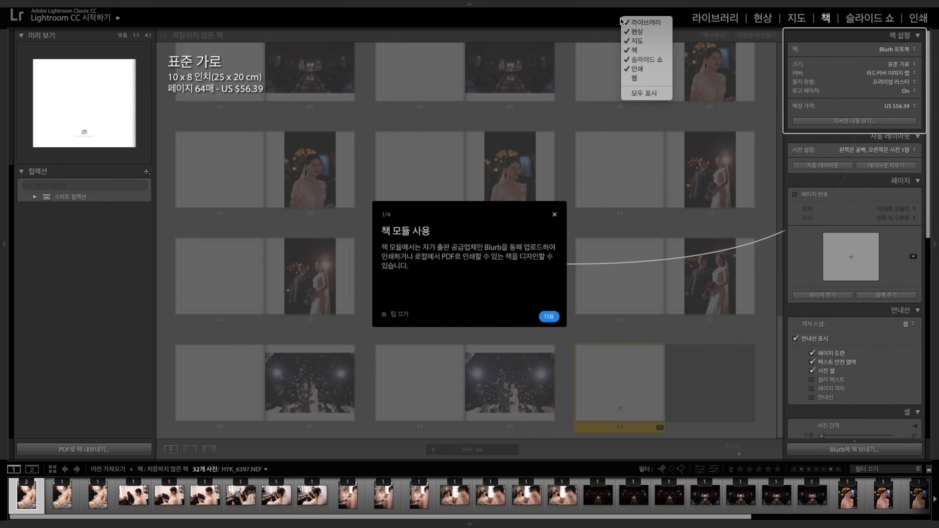
{"action": "left_click", "coordinate": [628, 41]}
{"action": "left_click", "coordinate": [554, 214]}
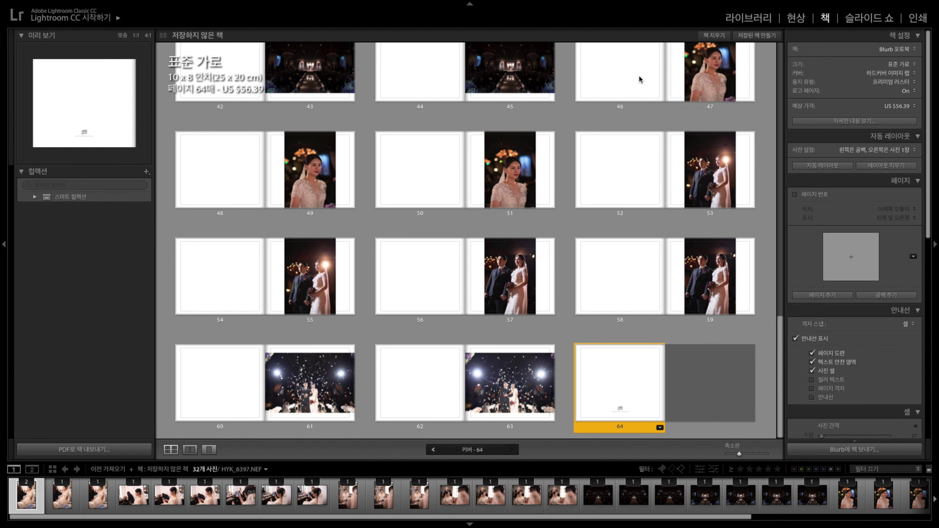
{"action": "right_click", "coordinate": [655, 21]}
{"action": "left_click", "coordinate": [671, 52]}
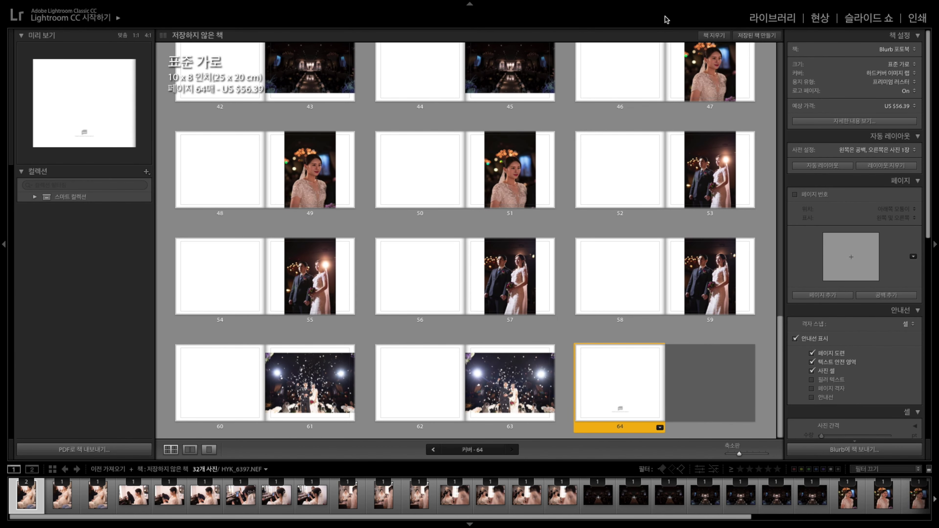
{"action": "right_click", "coordinate": [659, 19]}
{"action": "left_click", "coordinate": [681, 59]}
{"action": "right_click", "coordinate": [658, 19]}
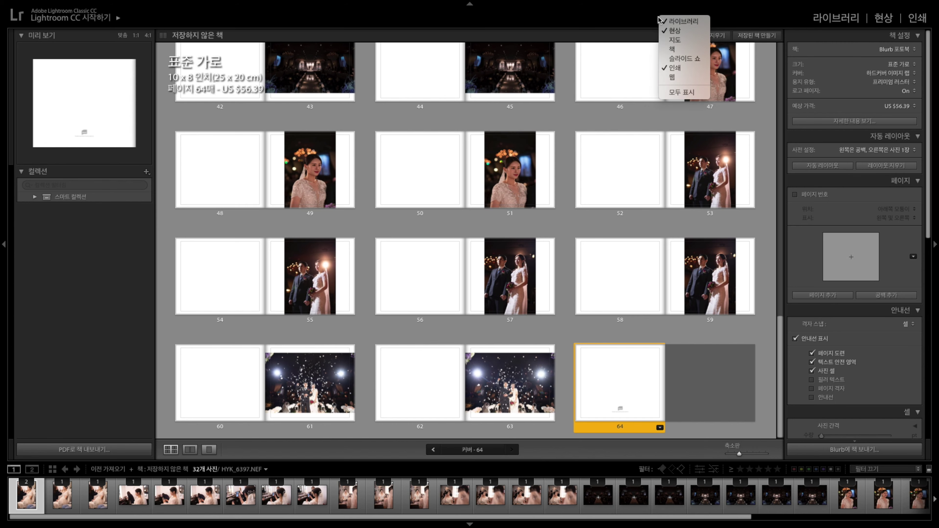
{"action": "left_click", "coordinate": [676, 68]}
{"action": "left_click", "coordinate": [869, 21]}
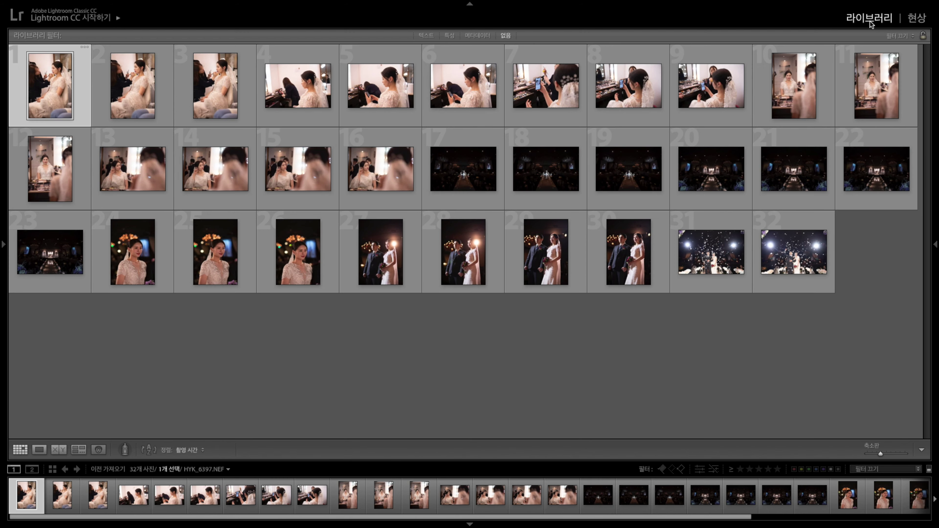
Switch to Develop and open the Basic, Tone Curve and HSL / Color panels.
{"action": "left_click", "coordinate": [916, 18]}
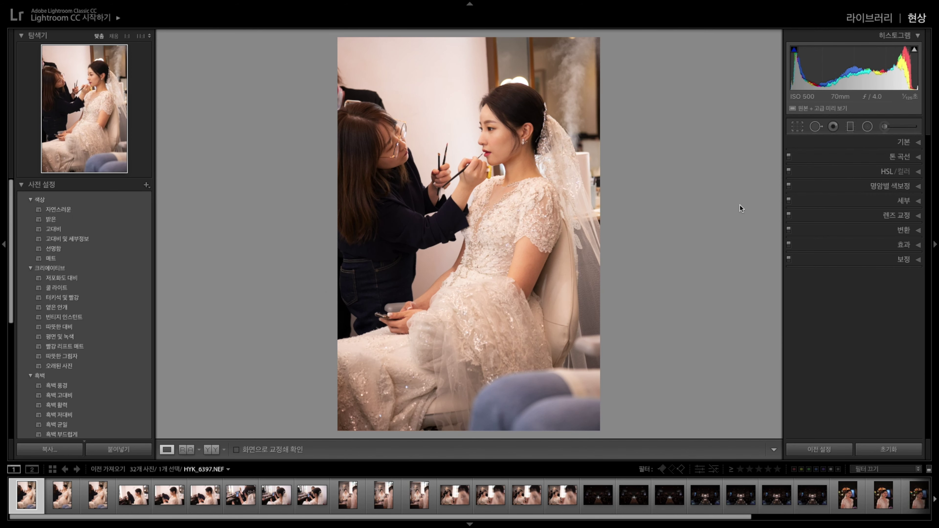
{"action": "left_click", "coordinate": [918, 144]}
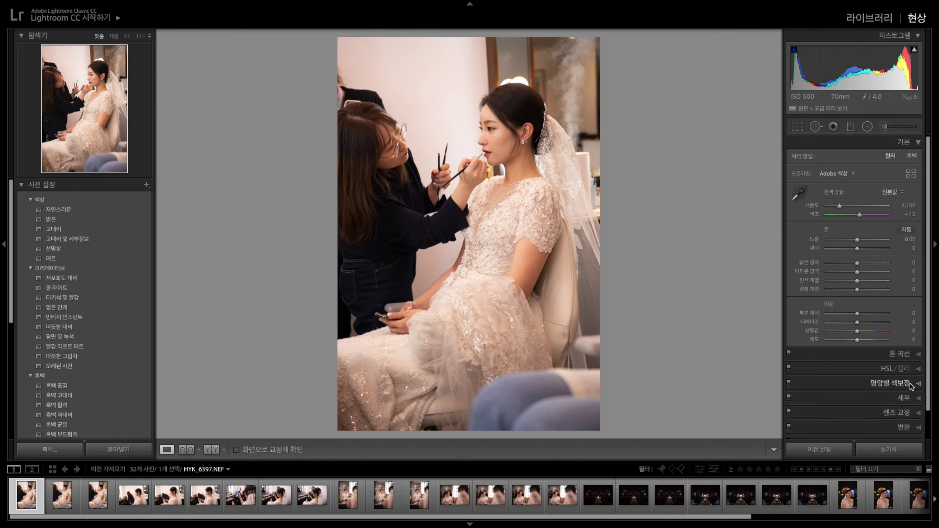
{"action": "left_click", "coordinate": [918, 355]}
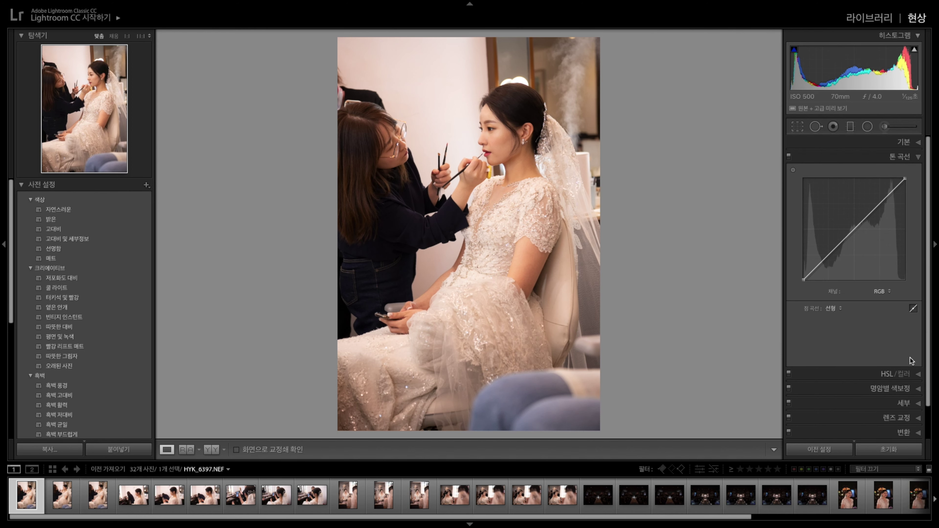
{"action": "left_click", "coordinate": [918, 375]}
{"action": "left_click", "coordinate": [919, 147]}
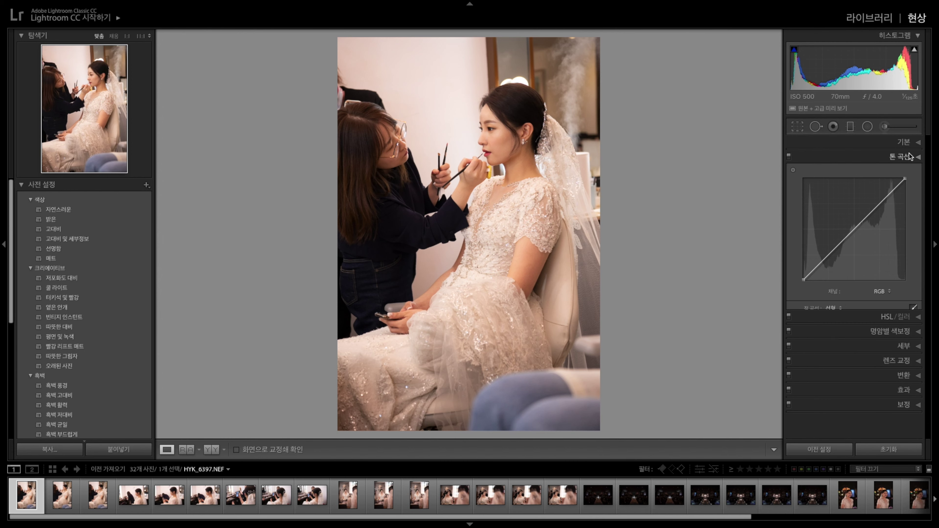
Turn off Solo Mode, expand all panels, and toggle Basic, Detail and Split Toning.
{"action": "right_click", "coordinate": [839, 143]}
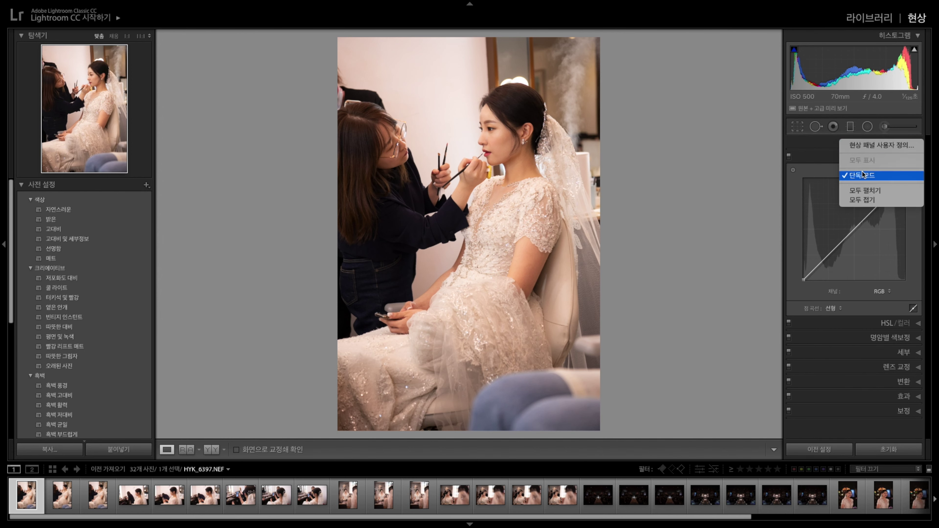
{"action": "left_click", "coordinate": [865, 177]}
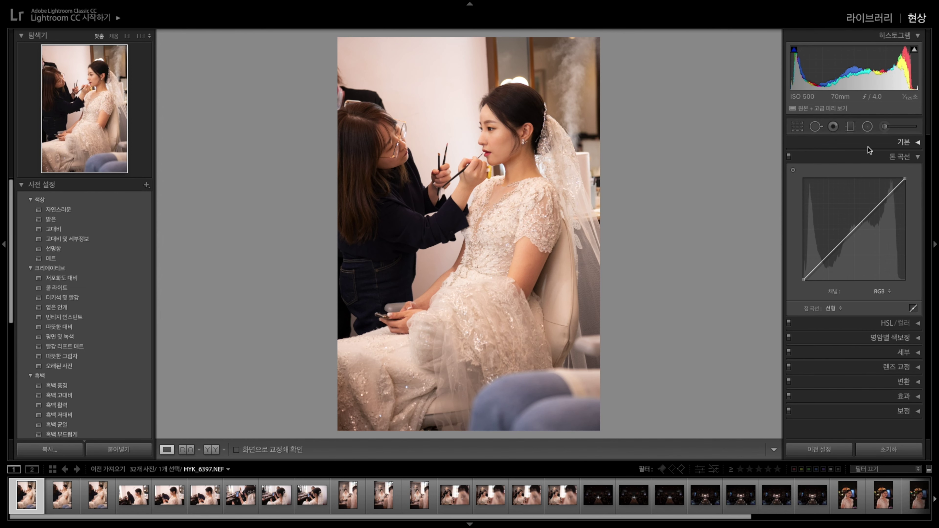
{"action": "right_click", "coordinate": [867, 146]}
{"action": "left_click", "coordinate": [874, 196]}
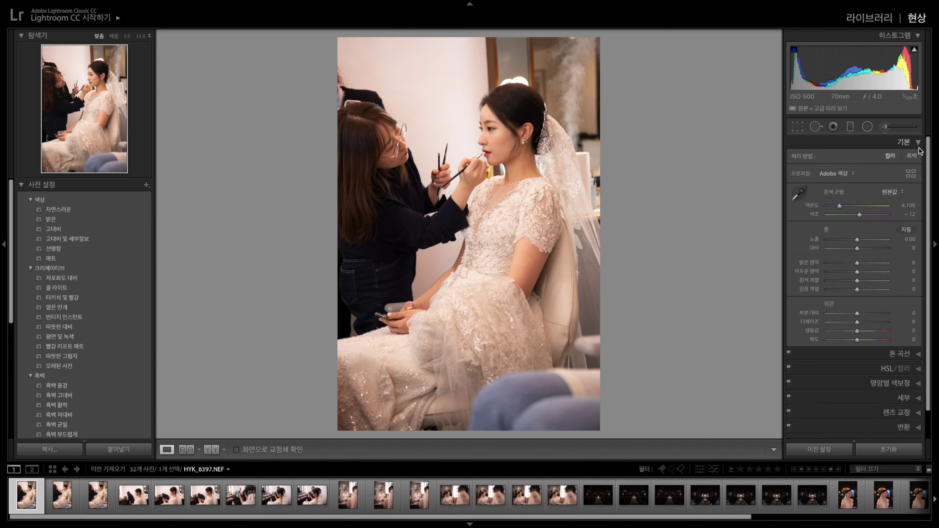
{"action": "left_click", "coordinate": [919, 146]}
{"action": "left_click", "coordinate": [919, 201]}
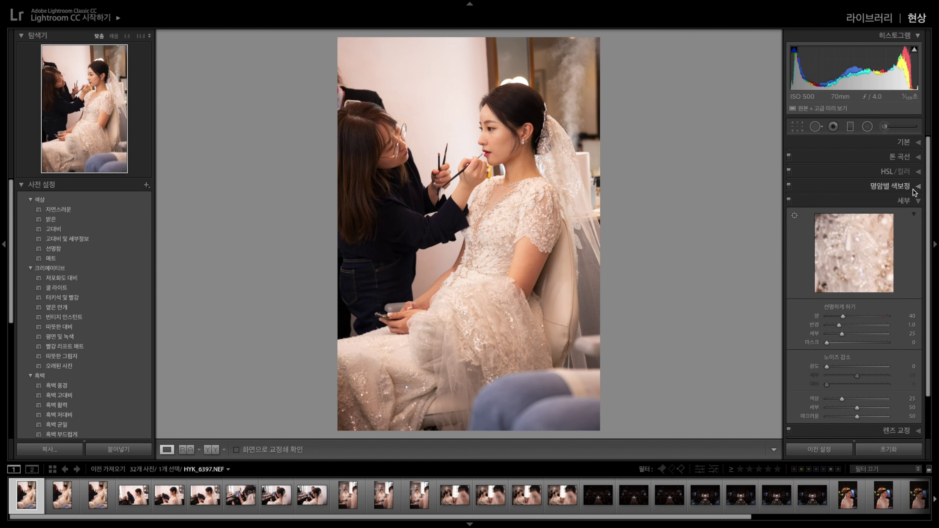
{"action": "left_click", "coordinate": [919, 187]}
Turn Solo Mode off again, expand all panels, and scroll through every adjustment.
{"action": "right_click", "coordinate": [847, 142]}
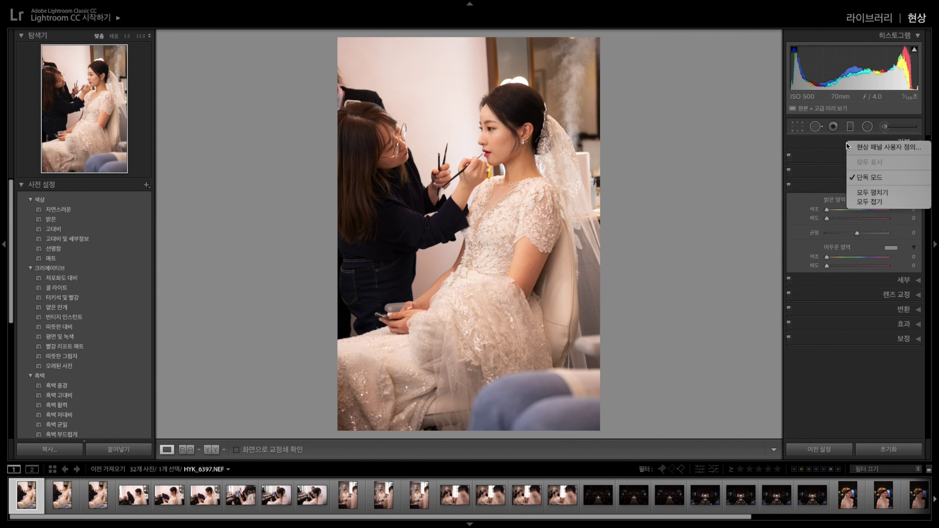
{"action": "left_click", "coordinate": [859, 177]}
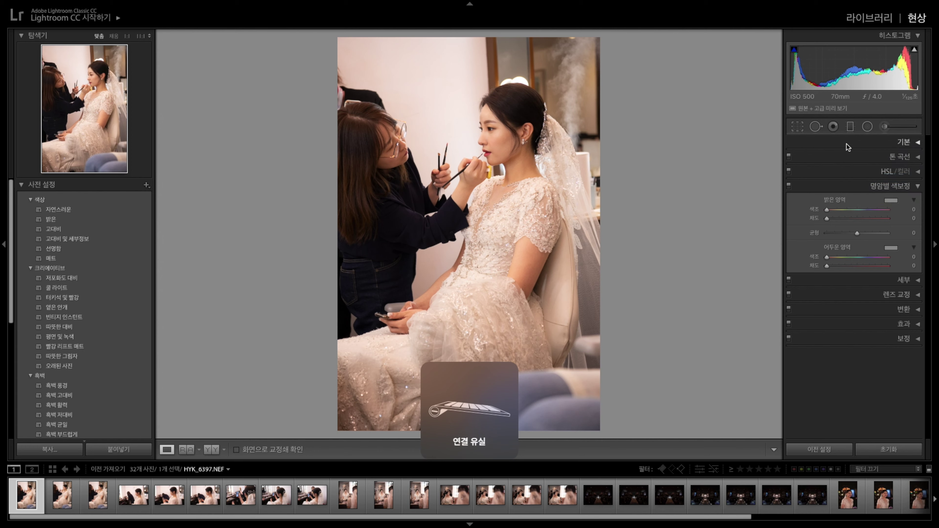
{"action": "right_click", "coordinate": [847, 143]}
{"action": "left_click", "coordinate": [871, 194]}
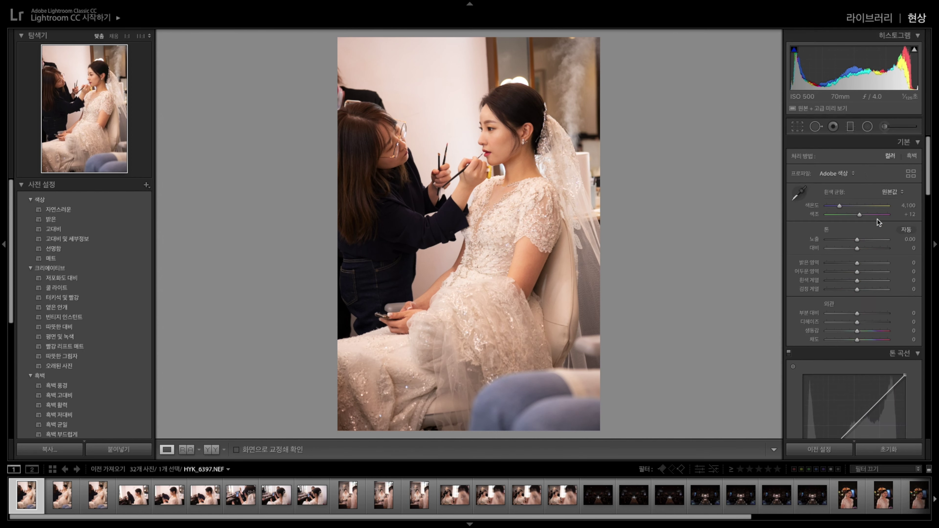
{"action": "scroll", "coordinate": [834, 230], "scroll_direction": "up", "scroll_amount": 10}
{"action": "scroll", "coordinate": [834, 230], "scroll_direction": "down", "scroll_amount": 3}
{"action": "scroll", "coordinate": [858, 246], "scroll_direction": "down", "scroll_amount": 3}
{"action": "scroll", "coordinate": [854, 240], "scroll_direction": "down", "scroll_amount": 3}
{"action": "scroll", "coordinate": [851, 234], "scroll_direction": "down", "scroll_amount": 2}
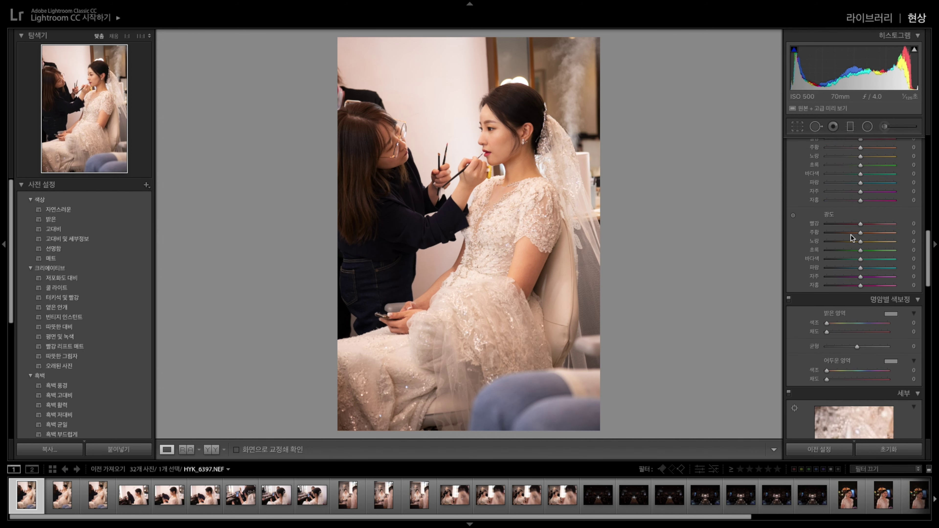
{"action": "scroll", "coordinate": [851, 235], "scroll_direction": "down", "scroll_amount": 3}
{"action": "scroll", "coordinate": [855, 249], "scroll_direction": "down", "scroll_amount": 3}
{"action": "scroll", "coordinate": [854, 244], "scroll_direction": "down", "scroll_amount": 3}
{"action": "scroll", "coordinate": [847, 234], "scroll_direction": "down", "scroll_amount": 2}
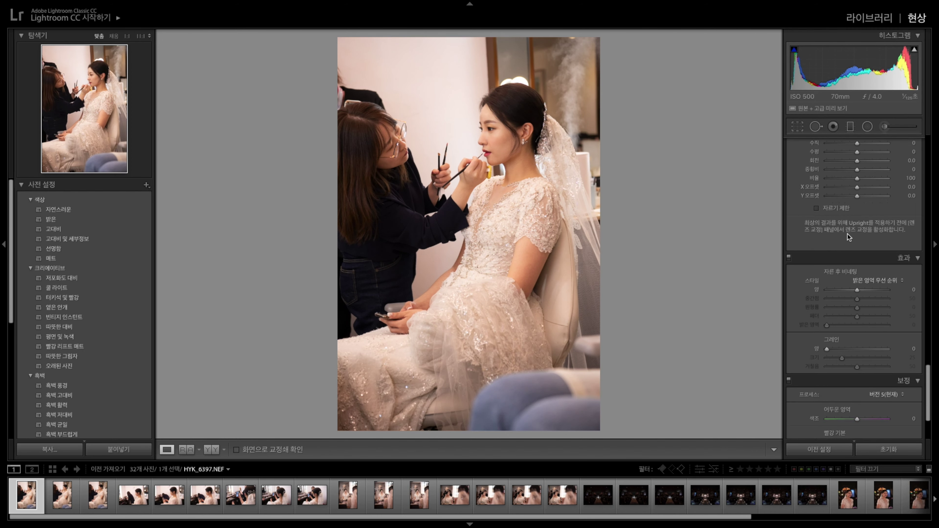
{"action": "scroll", "coordinate": [878, 279], "scroll_direction": "up", "scroll_amount": 1}
{"action": "scroll", "coordinate": [845, 290], "scroll_direction": "up", "scroll_amount": 1}
{"action": "scroll", "coordinate": [876, 289], "scroll_direction": "up", "scroll_amount": 2}
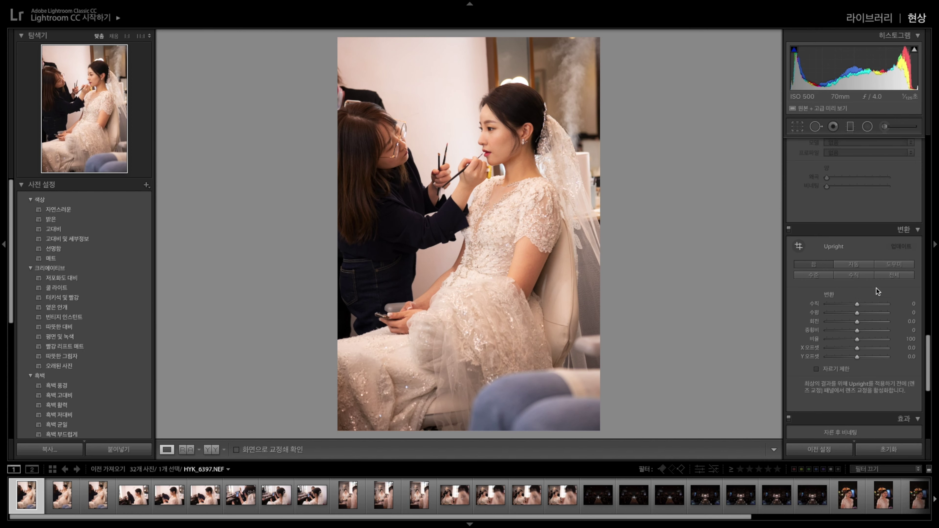
{"action": "scroll", "coordinate": [877, 289], "scroll_direction": "up", "scroll_amount": 3}
{"action": "scroll", "coordinate": [872, 287], "scroll_direction": "up", "scroll_amount": 3}
{"action": "scroll", "coordinate": [872, 286], "scroll_direction": "up", "scroll_amount": 3}
{"action": "scroll", "coordinate": [872, 286], "scroll_direction": "up", "scroll_amount": 3}
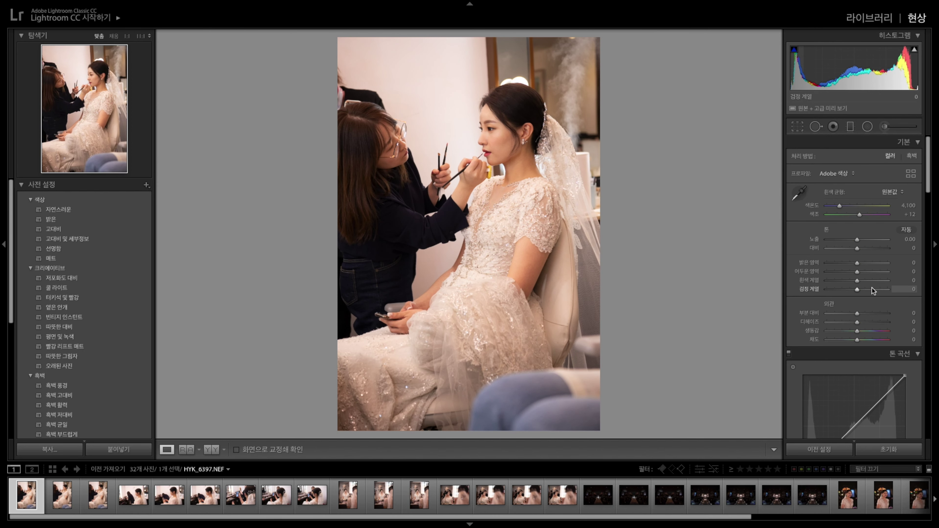
Turn Solo Mode back on and collapse all the adjustment panels.
{"action": "right_click", "coordinate": [852, 141]}
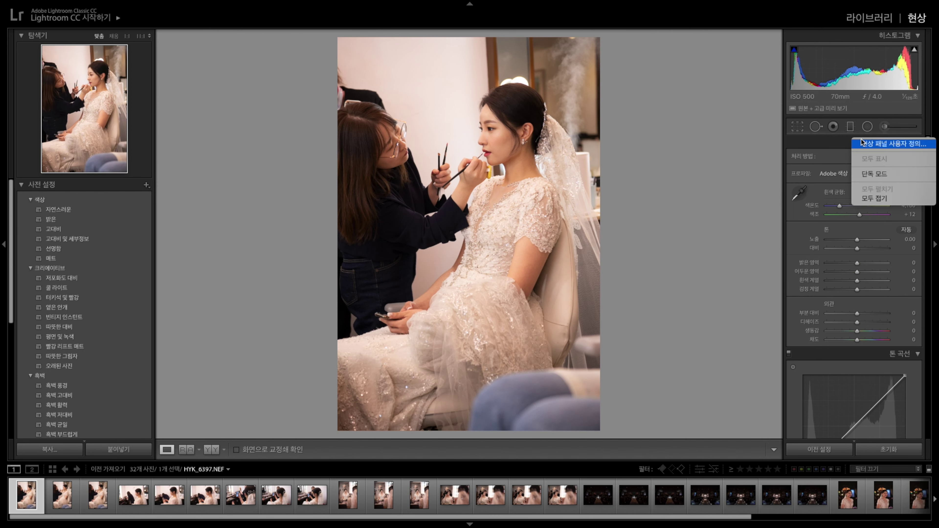
{"action": "left_click", "coordinate": [882, 178]}
{"action": "right_click", "coordinate": [836, 144]}
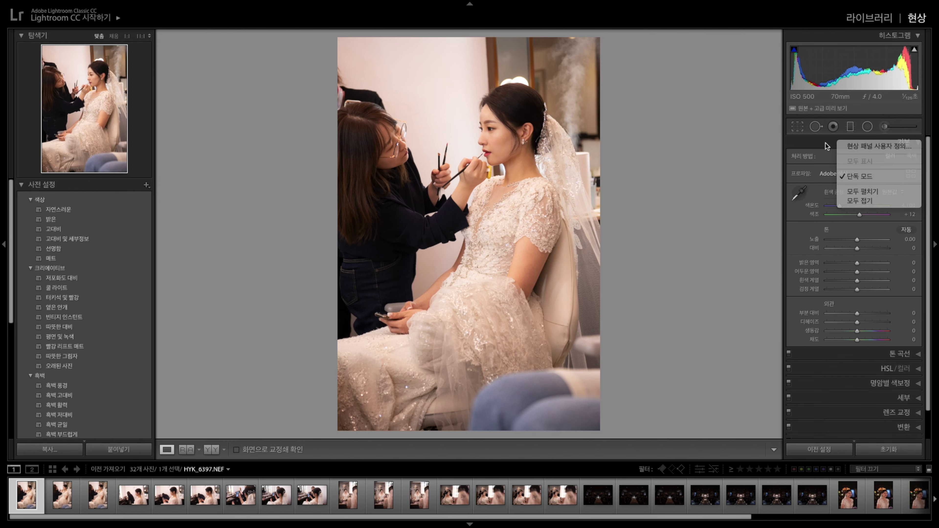
{"action": "right_click", "coordinate": [817, 146]}
{"action": "left_click", "coordinate": [848, 205]}
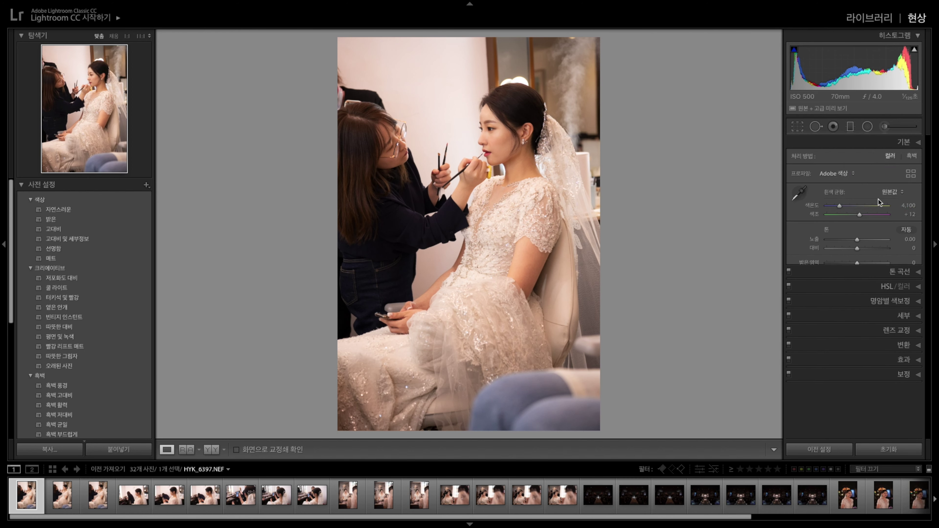
{"action": "left_click", "coordinate": [918, 216]}
Enable Remove Chromatic Aberration and the Nikon 24-70mm profile correction, leaving the lens Model unchanged.
{"action": "left_click", "coordinate": [918, 216]}
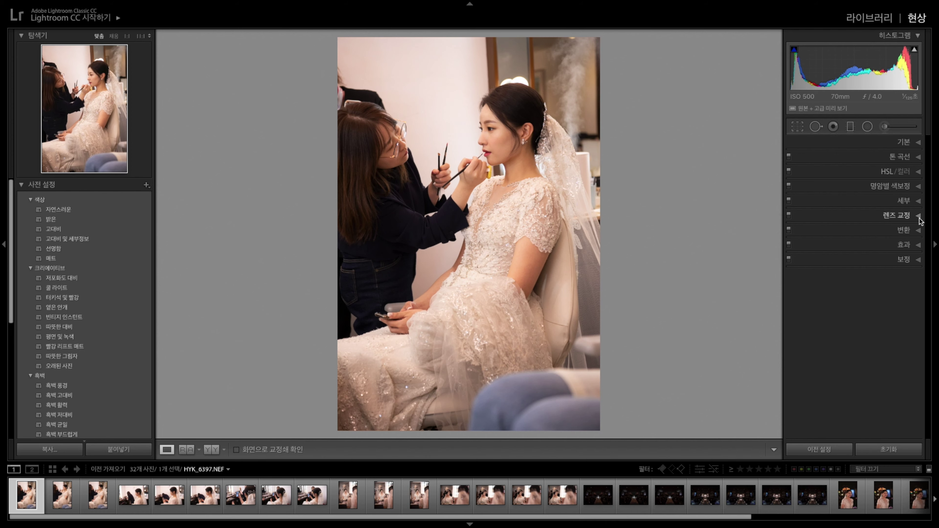
{"action": "left_click", "coordinate": [918, 215]}
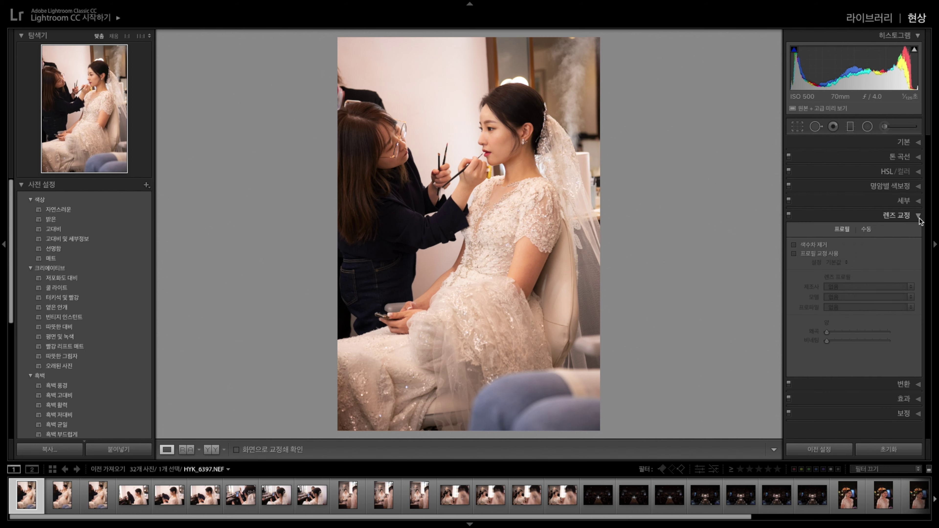
{"action": "left_click", "coordinate": [794, 245]}
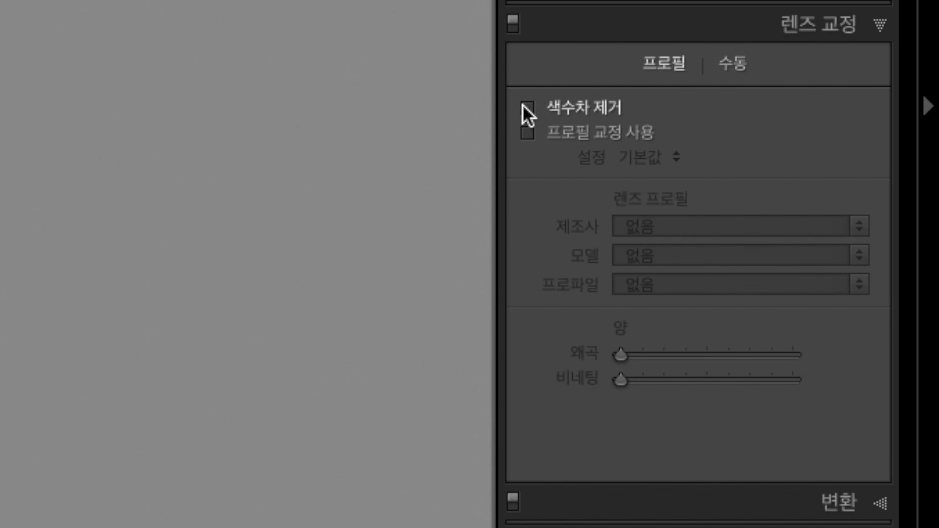
{"action": "left_click", "coordinate": [527, 133]}
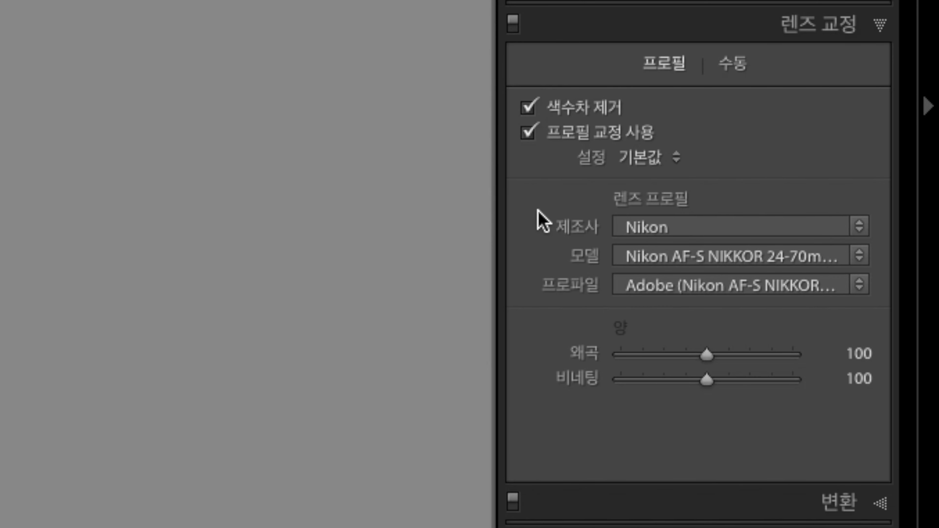
{"action": "left_click", "coordinate": [752, 256]}
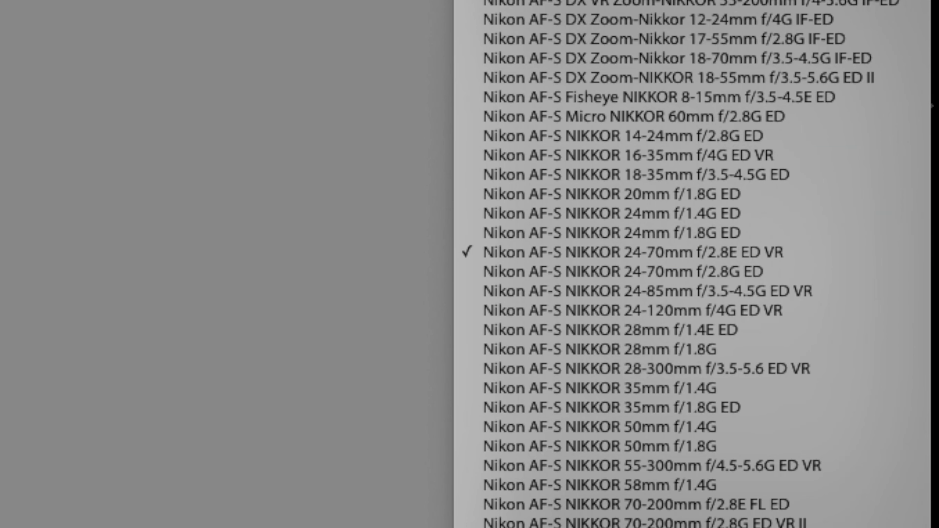
{"action": "scroll", "coordinate": [691, 264], "scroll_direction": "down", "scroll_amount": 1}
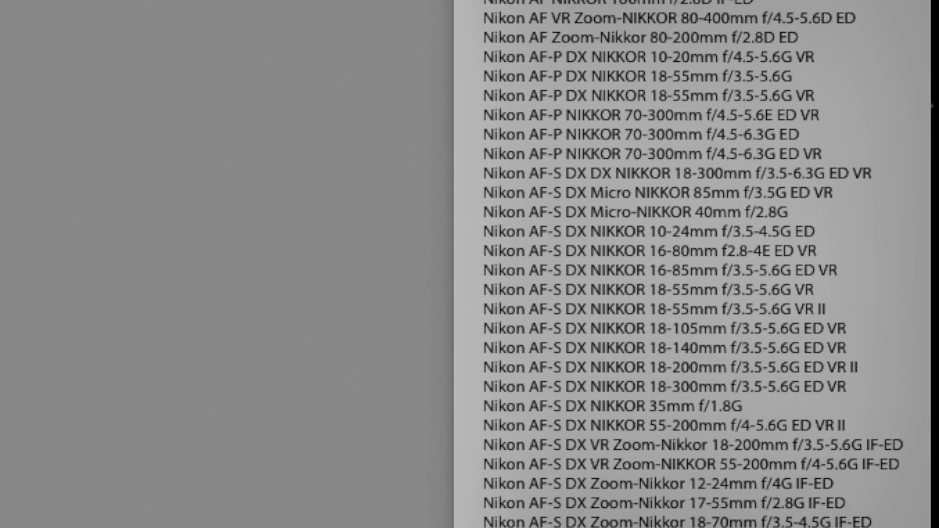
{"action": "scroll", "coordinate": [691, 264], "scroll_direction": "down", "scroll_amount": 5}
{"action": "scroll", "coordinate": [691, 264], "scroll_direction": "down", "scroll_amount": 5}
{"action": "key", "text": "Escape"}
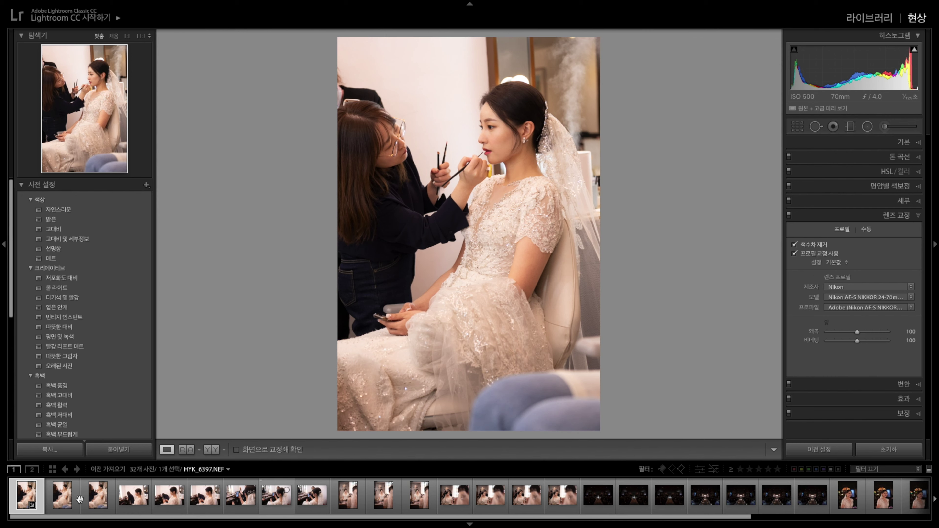
Select all 32 photos and synchronize every develop setting, crop included, using Check All.
{"action": "key", "text": "ctrl+a"}
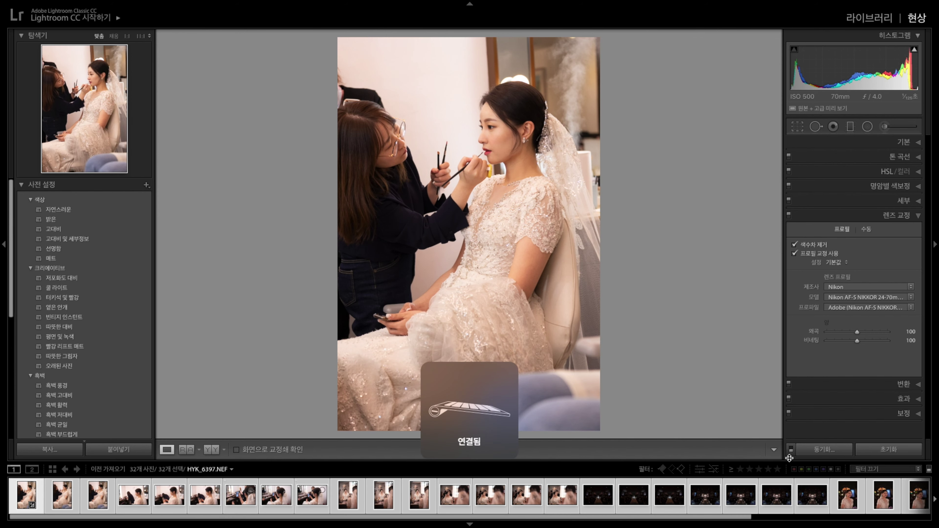
{"action": "left_click", "coordinate": [819, 451]}
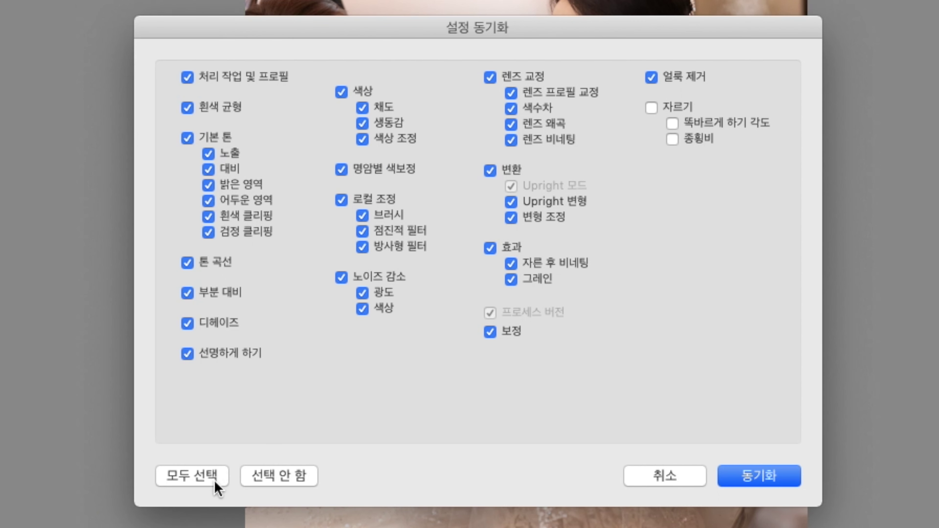
{"action": "left_click", "coordinate": [313, 327]}
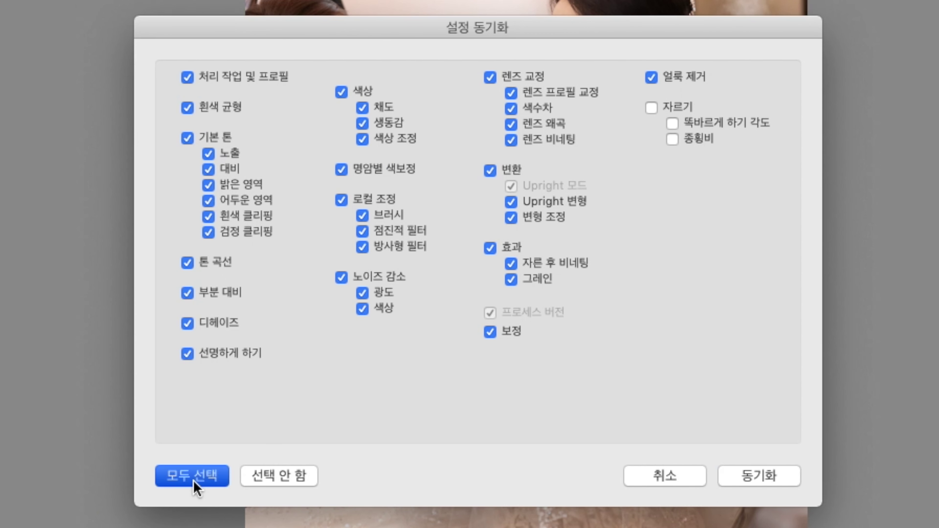
{"action": "left_click", "coordinate": [651, 107]}
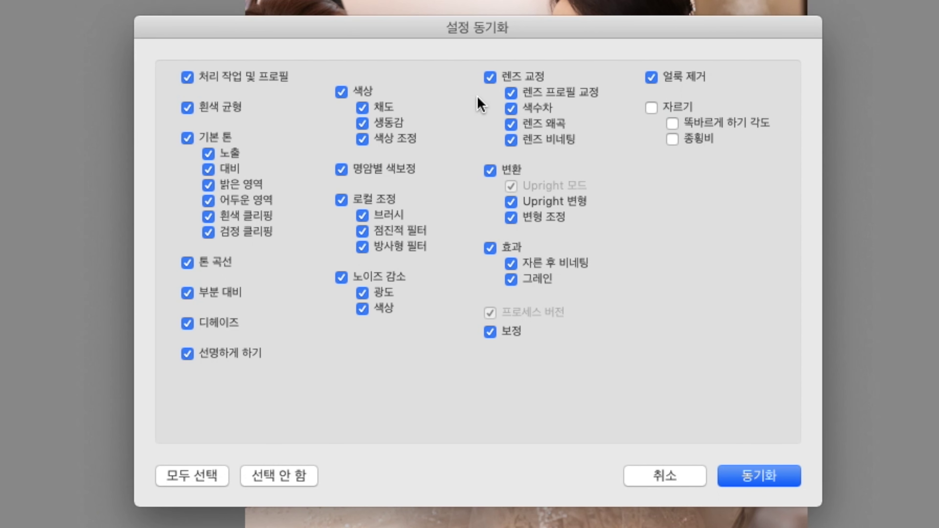
{"action": "left_click", "coordinate": [491, 75]}
{"action": "left_click", "coordinate": [490, 171]}
{"action": "left_click", "coordinate": [489, 248]}
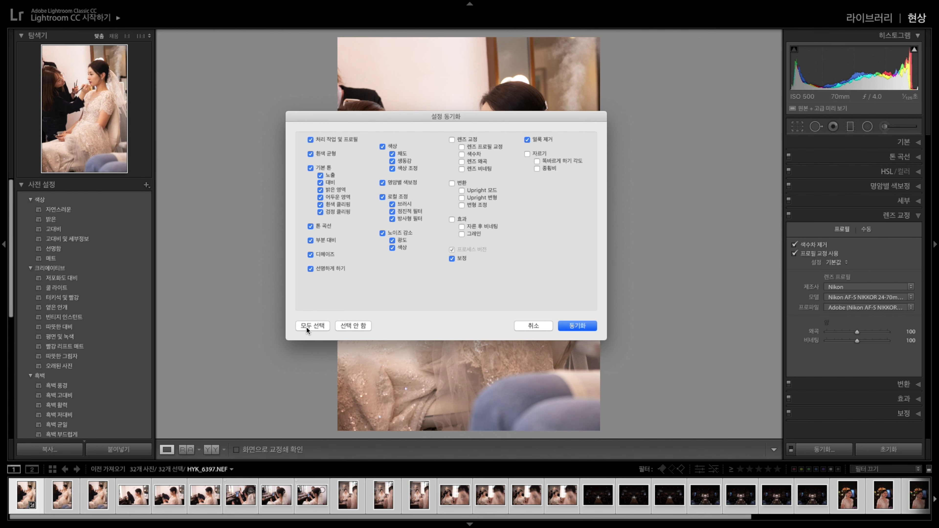
{"action": "left_click", "coordinate": [306, 326]}
{"action": "left_click", "coordinate": [580, 326]}
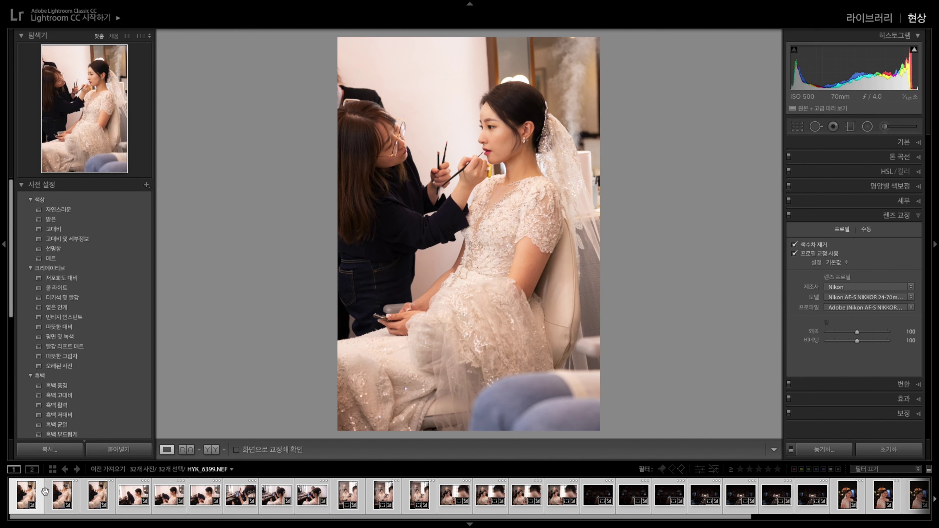
Deselect the others, view KHY_0085.NEF, then return to the first photo HYK_6397.NEF.
{"action": "key", "text": "ctrl+d"}
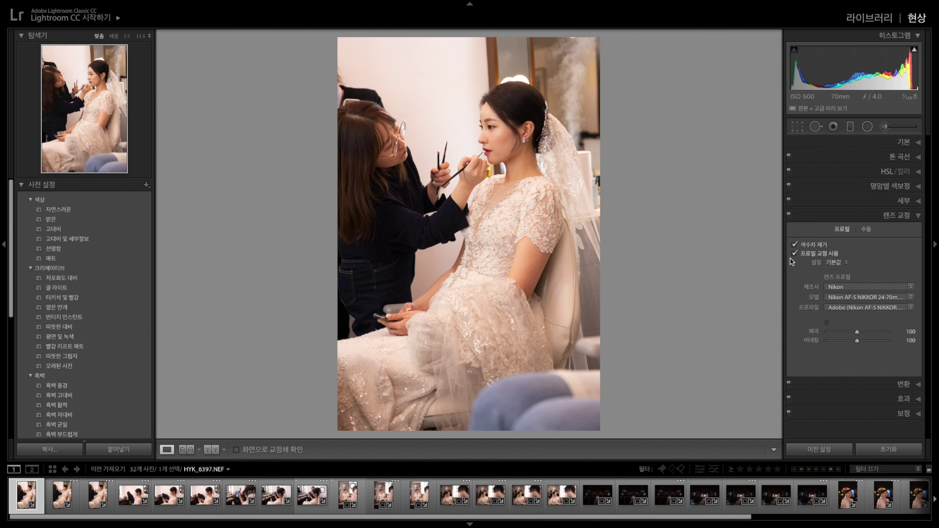
{"action": "key", "text": "Right"}
{"action": "key", "text": "Right"}
{"action": "key", "text": "Right"}
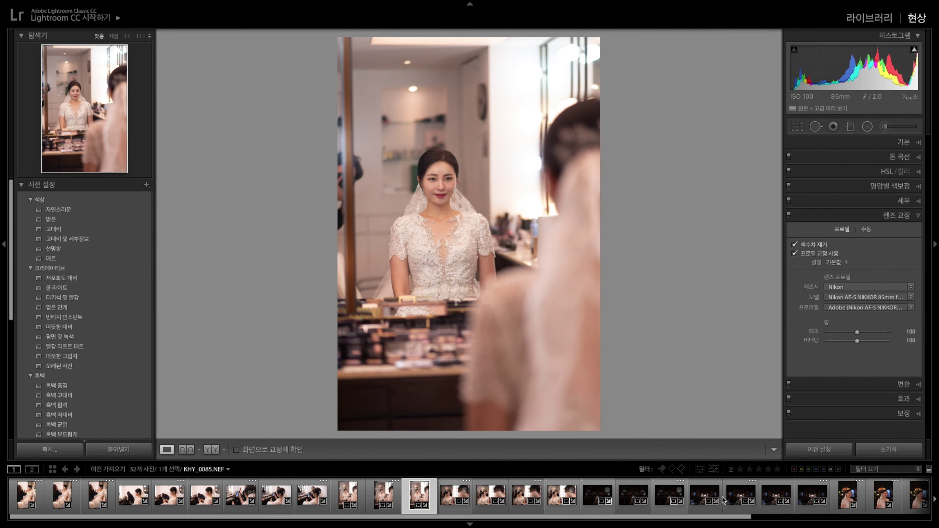
{"action": "left_click", "coordinate": [22, 495]}
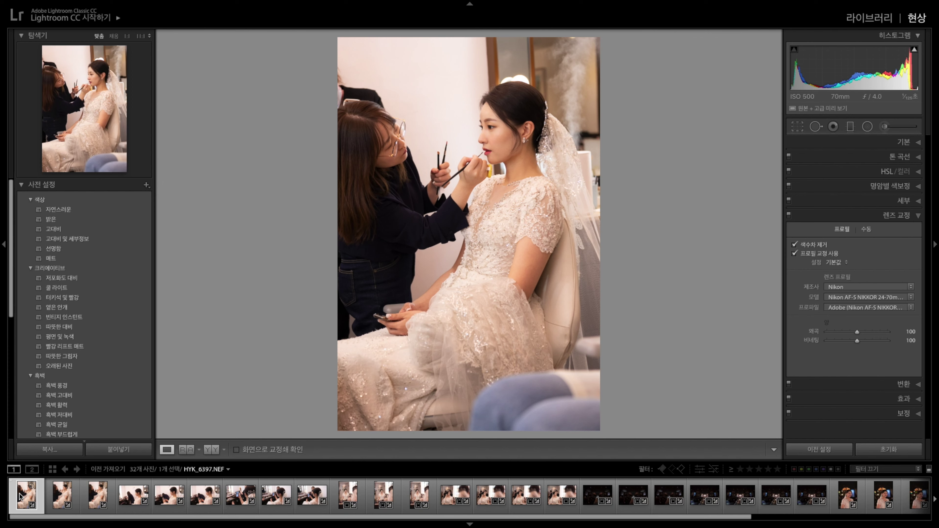
Cycle HYK_6397.NEF's star rating through 1, 2, 3, 1 and 3 stars.
{"action": "key", "text": "1"}
{"action": "key", "text": "2"}
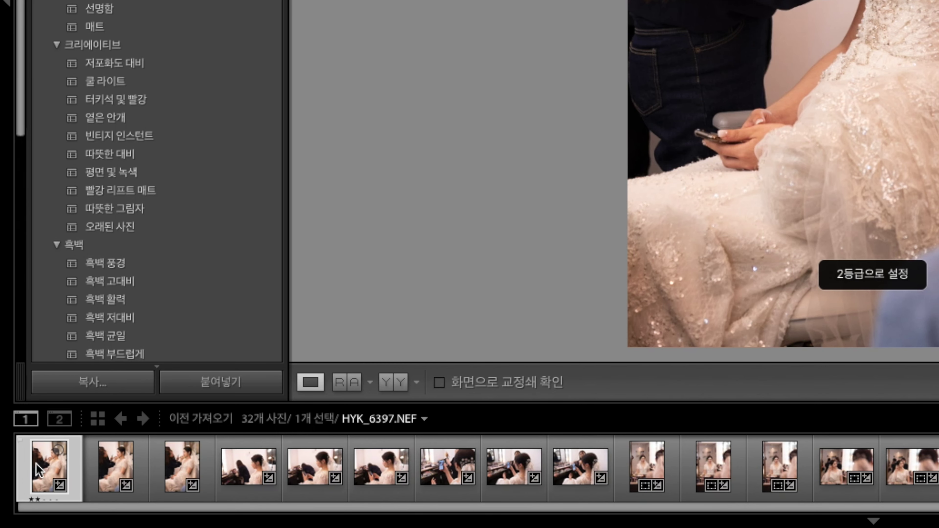
{"action": "key", "text": "3"}
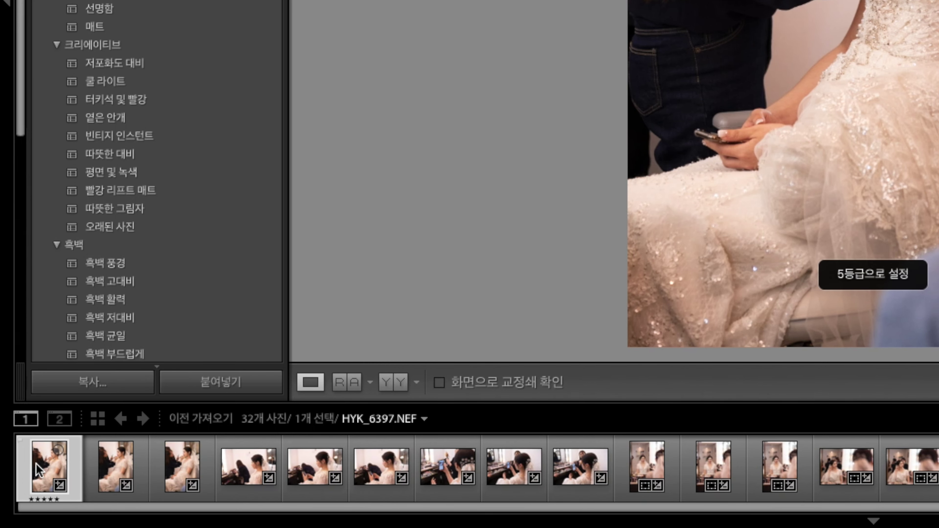
{"action": "key", "text": "1"}
{"action": "key", "text": "3"}
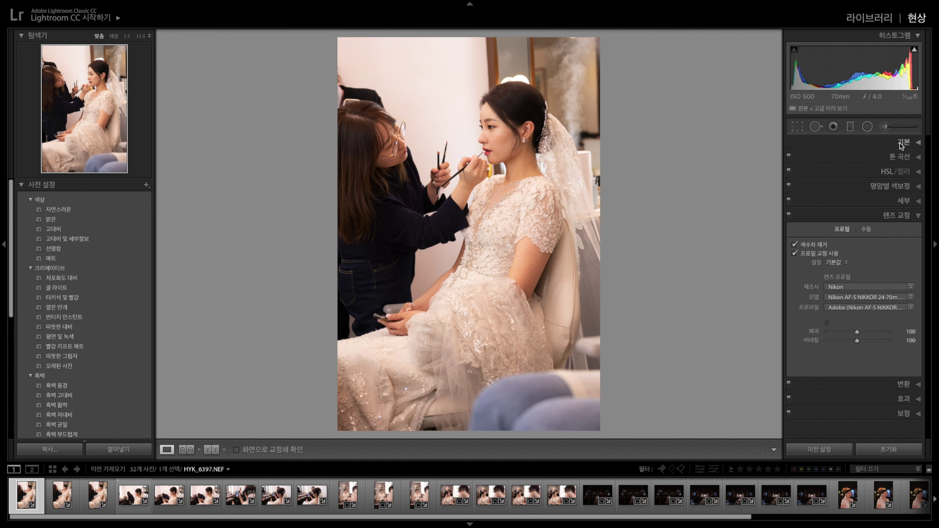
Show HYK_6397.NEF's Basic panel settings, glancing at the Detail panel along the way.
{"action": "left_click", "coordinate": [914, 143]}
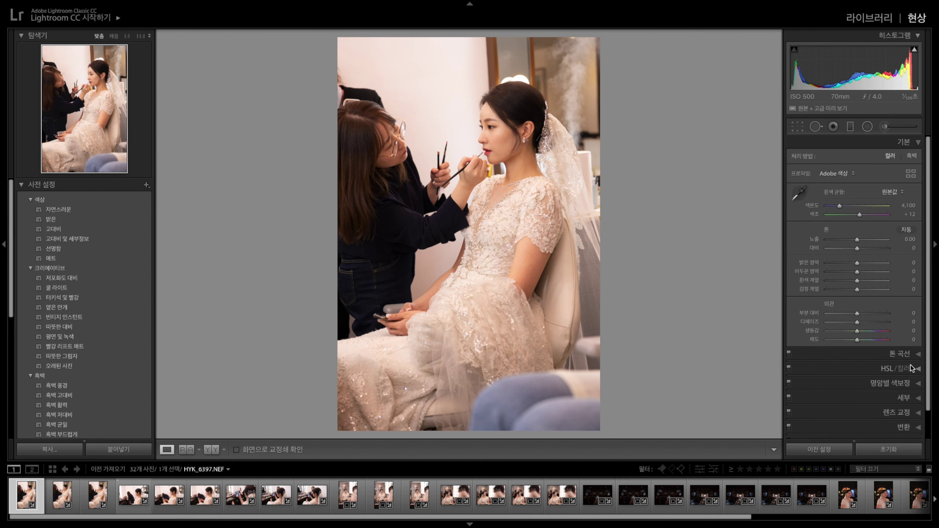
{"action": "left_click", "coordinate": [916, 398]}
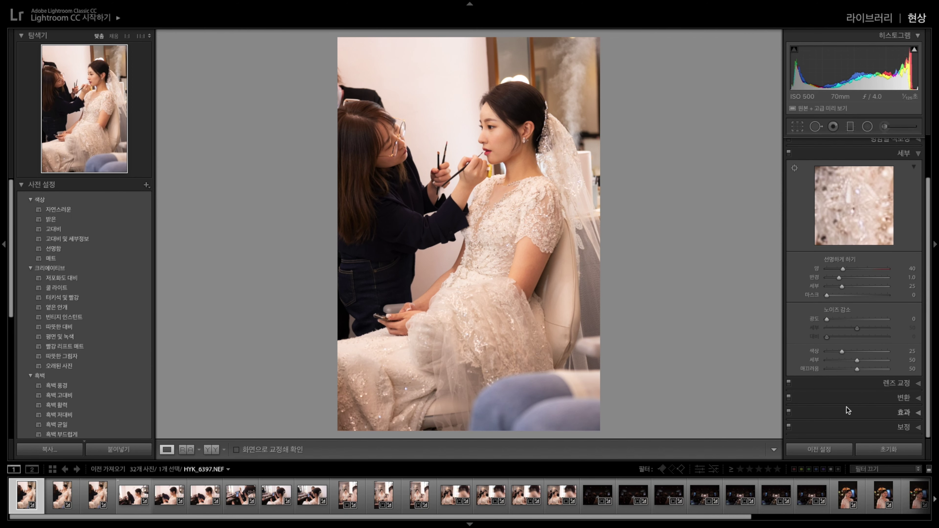
{"action": "scroll", "coordinate": [850, 381], "scroll_direction": "up", "scroll_amount": 1}
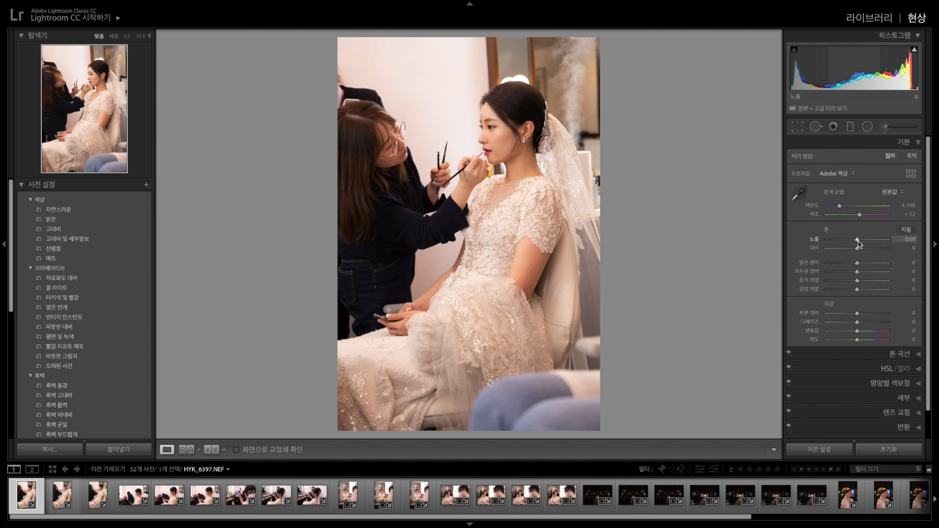
Test Exposure and Contrast, then reset both to 0.
{"action": "mouse_move", "coordinate": [858, 239]}
{"action": "left_mouse_down"}
{"action": "mouse_move", "coordinate": [867, 239]}
{"action": "mouse_move", "coordinate": [857, 239]}
{"action": "left_mouse_up"}
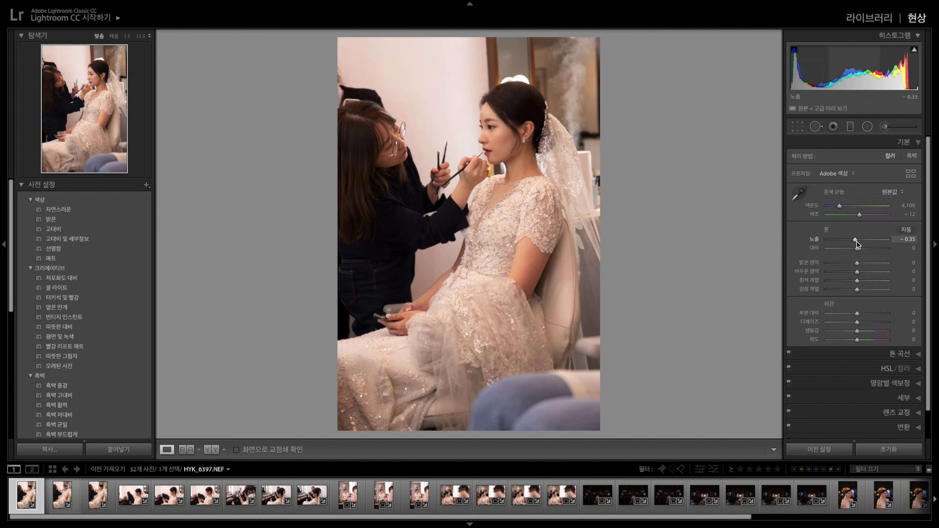
{"action": "left_click", "coordinate": [904, 239]}
{"action": "type", "text": "0"}
{"action": "key", "text": "Return"}
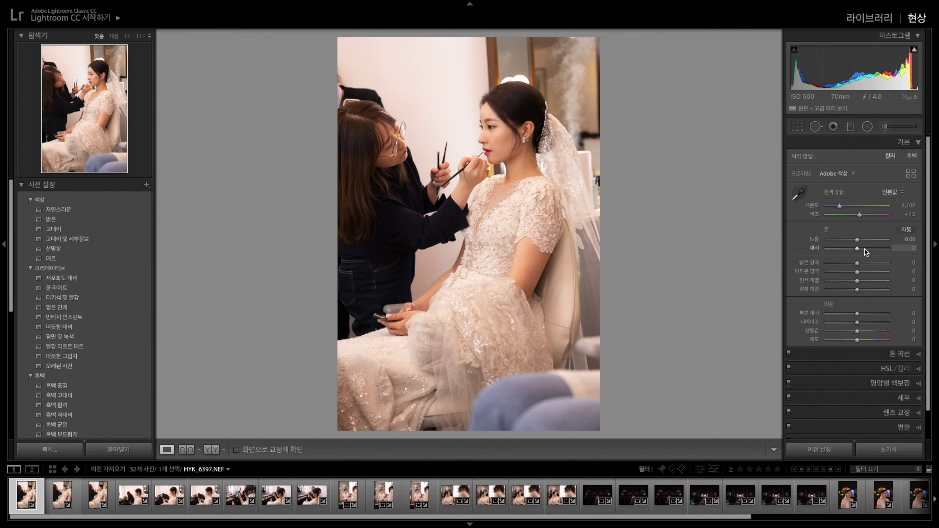
{"action": "left_click_drag", "start_coordinate": [858, 248], "coordinate": [859, 249]}
{"action": "left_click", "coordinate": [891, 250]}
{"action": "type", "text": "0"}
{"action": "key", "text": "Return"}
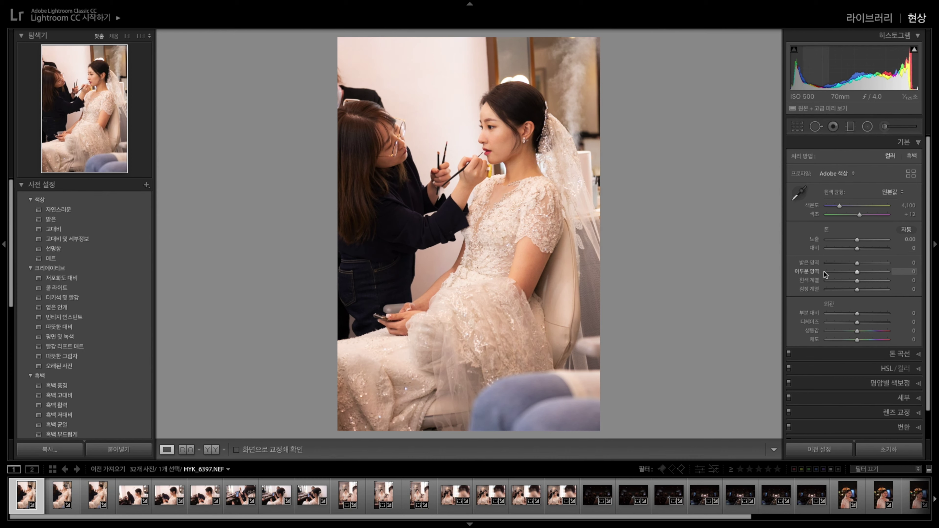
Test Highlights and Shadows, then reset both to 0.
{"action": "mouse_move", "coordinate": [858, 265]}
{"action": "left_mouse_down"}
{"action": "mouse_move", "coordinate": [874, 264]}
{"action": "mouse_move", "coordinate": [855, 264]}
{"action": "left_mouse_up"}
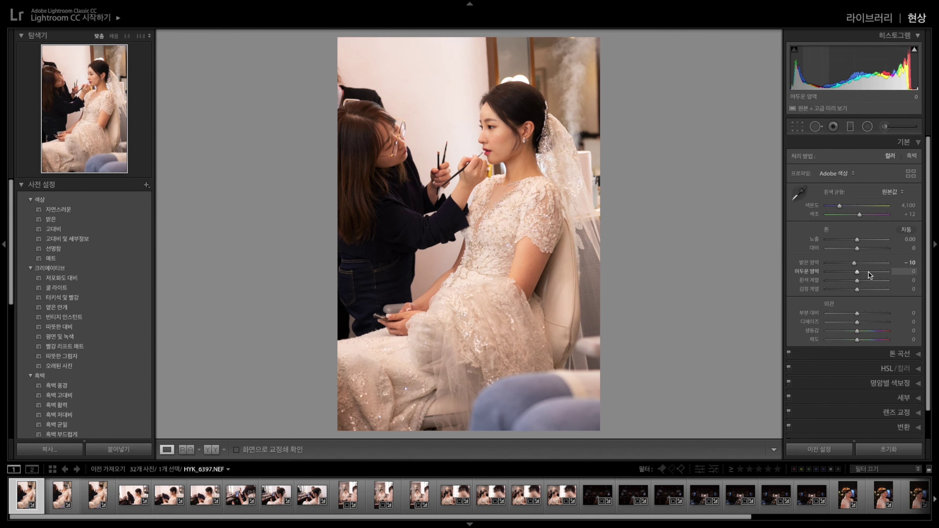
{"action": "left_click", "coordinate": [902, 263]}
{"action": "type", "text": "0"}
{"action": "key", "text": "Return"}
{"action": "mouse_move", "coordinate": [860, 271]}
{"action": "left_mouse_down"}
{"action": "mouse_move", "coordinate": [870, 271]}
{"action": "mouse_move", "coordinate": [850, 272]}
{"action": "left_mouse_up"}
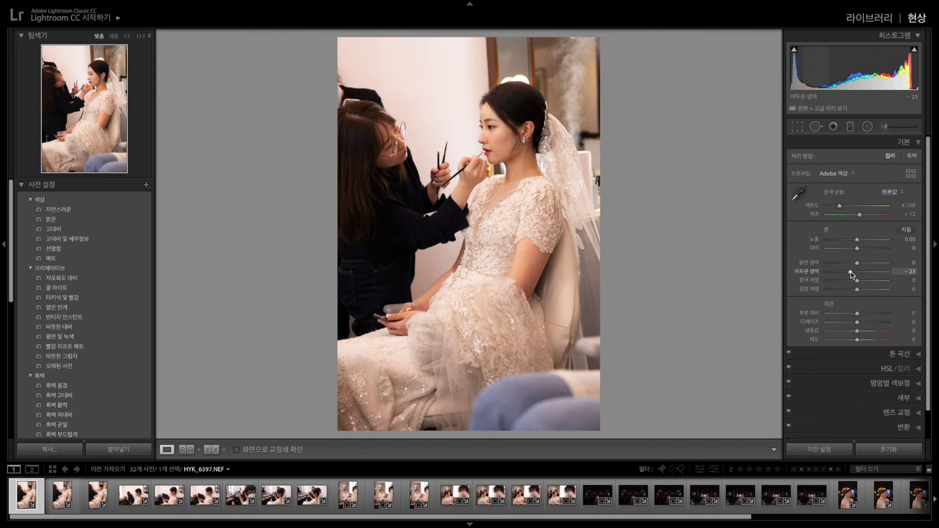
{"action": "left_click", "coordinate": [906, 271]}
{"action": "type", "text": "0"}
{"action": "key", "text": "Return"}
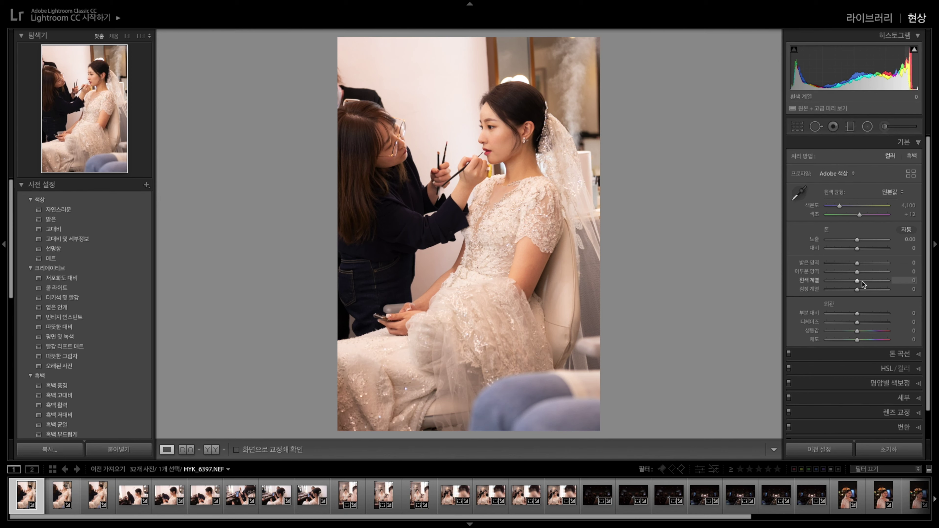
Test Whites, Clarity and Dehaze, then return Whites, Blacks, Clarity and Dehaze to 0.
{"action": "mouse_move", "coordinate": [857, 282]}
{"action": "left_mouse_down"}
{"action": "mouse_move", "coordinate": [874, 282]}
{"action": "mouse_move", "coordinate": [853, 290]}
{"action": "left_mouse_up"}
{"action": "double_click", "coordinate": [909, 290]}
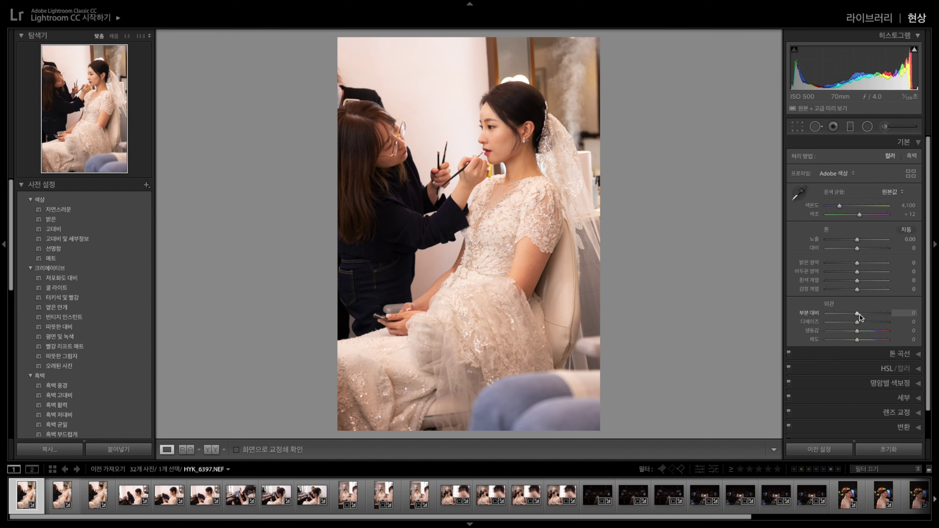
{"action": "mouse_move", "coordinate": [858, 314]}
{"action": "left_mouse_down"}
{"action": "mouse_move", "coordinate": [866, 315]}
{"action": "mouse_move", "coordinate": [854, 314]}
{"action": "left_mouse_up"}
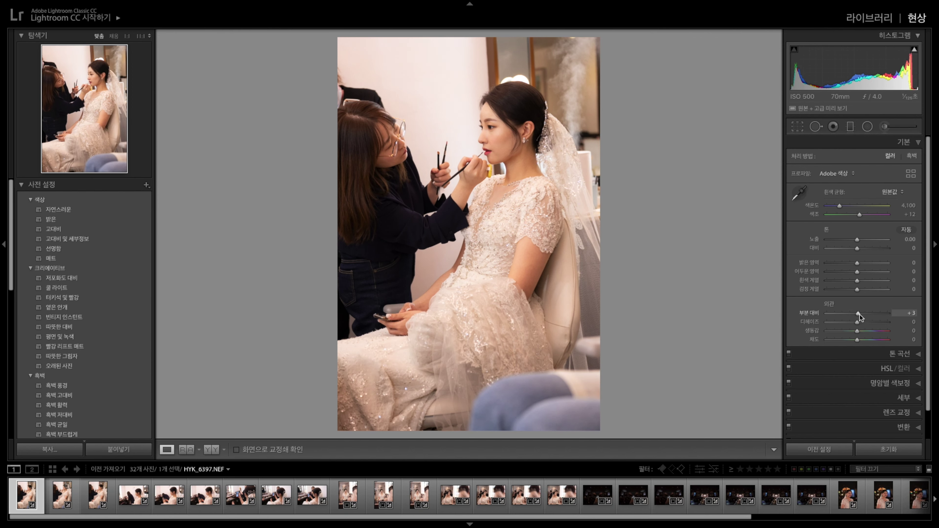
{"action": "key", "text": "Return"}
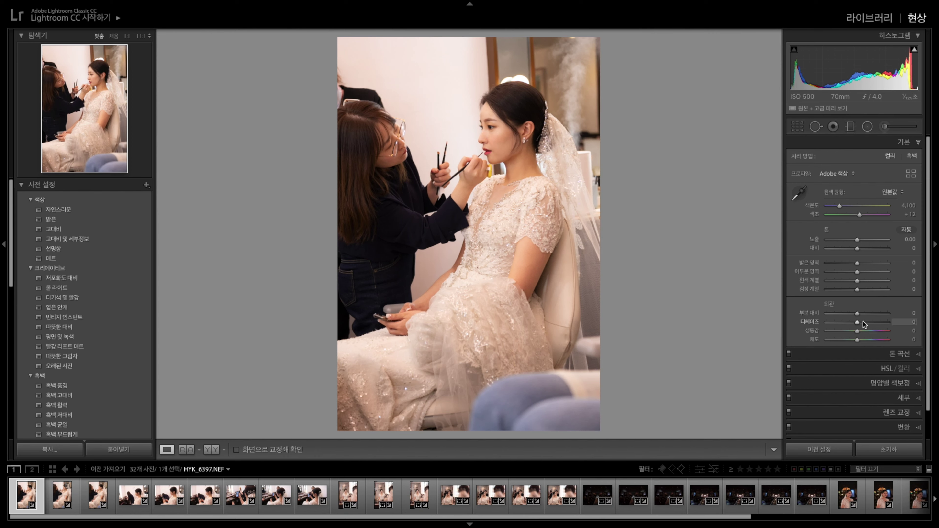
{"action": "mouse_move", "coordinate": [858, 323]}
{"action": "left_mouse_down"}
{"action": "mouse_move", "coordinate": [868, 323]}
{"action": "mouse_move", "coordinate": [858, 323]}
{"action": "left_mouse_up"}
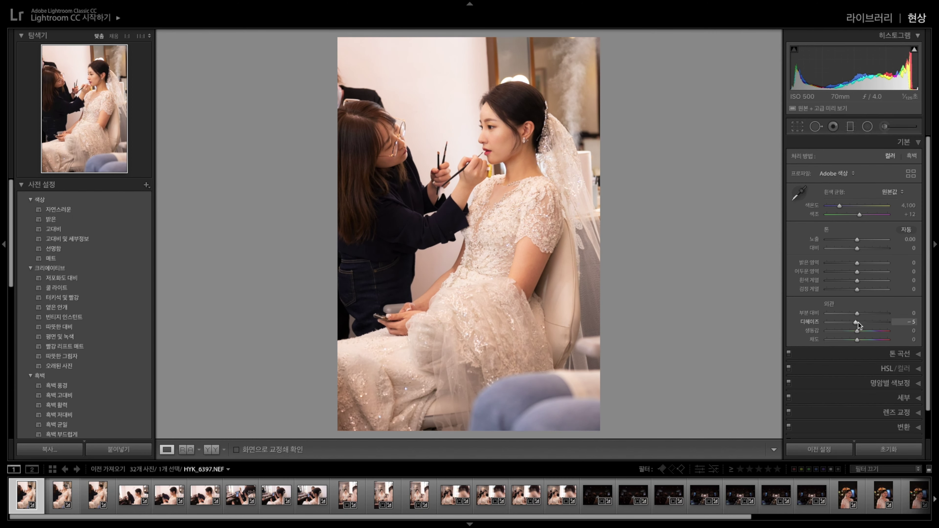
{"action": "left_click", "coordinate": [895, 322]}
{"action": "type", "text": "0"}
{"action": "key", "text": "Return"}
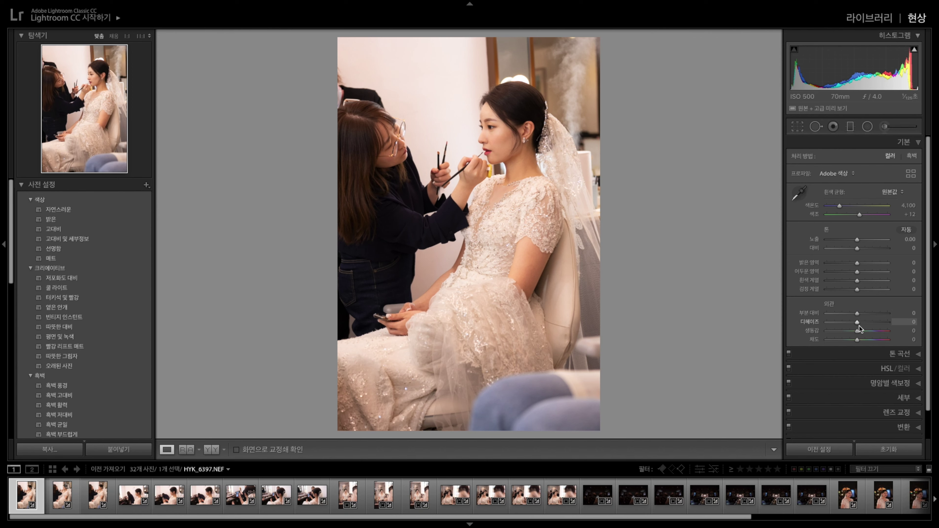
Reset Vibrance to 0 and drag Saturation down to about −82 for a near black-and-white look.
{"action": "left_click_drag", "start_coordinate": [857, 330], "coordinate": [859, 331]}
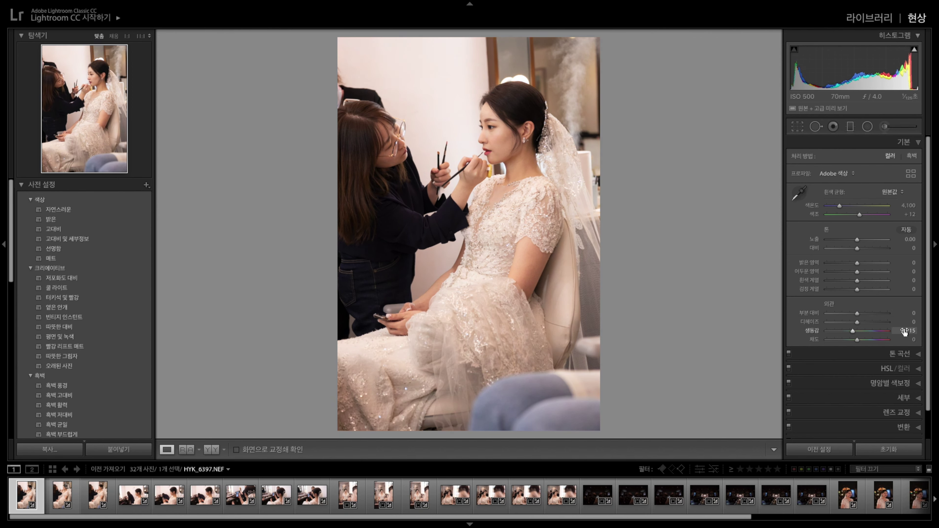
{"action": "double_click", "coordinate": [859, 331]}
{"action": "left_click_drag", "start_coordinate": [859, 341], "coordinate": [773, 339]}
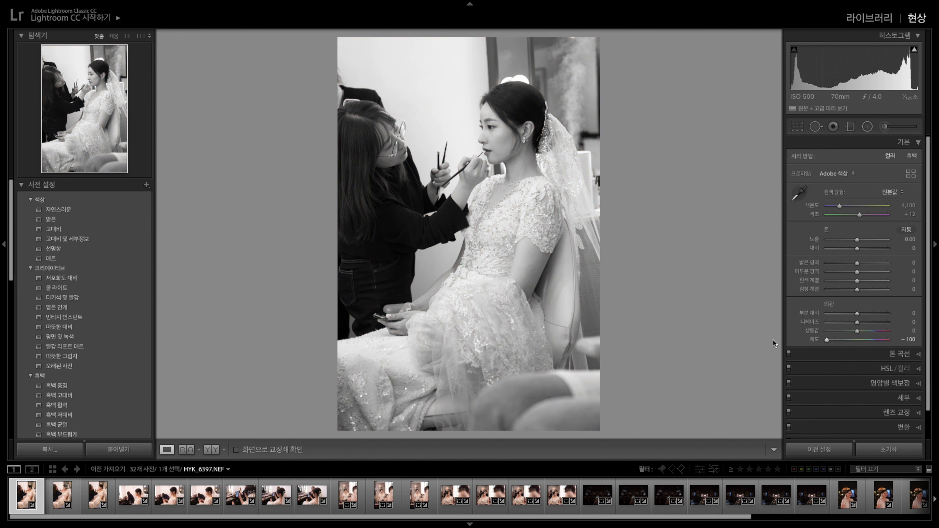
{"action": "left_click", "coordinate": [907, 339]}
{"action": "type", "text": "0"}
{"action": "key", "text": "Return"}
{"action": "left_click_drag", "start_coordinate": [857, 341], "coordinate": [798, 342]}
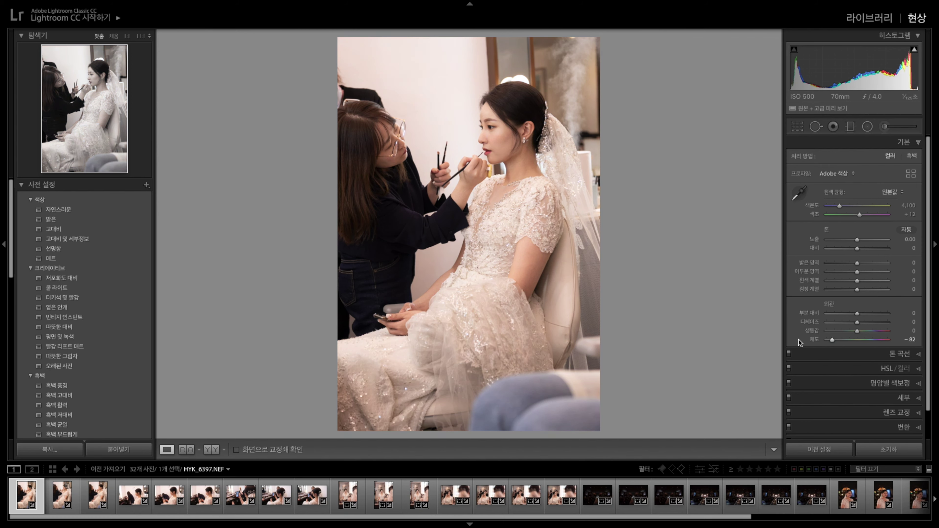
Try an Effects vignette and grain amount 42, then reset all edits on the photo.
{"action": "scroll", "coordinate": [866, 388], "scroll_direction": "down", "scroll_amount": 1}
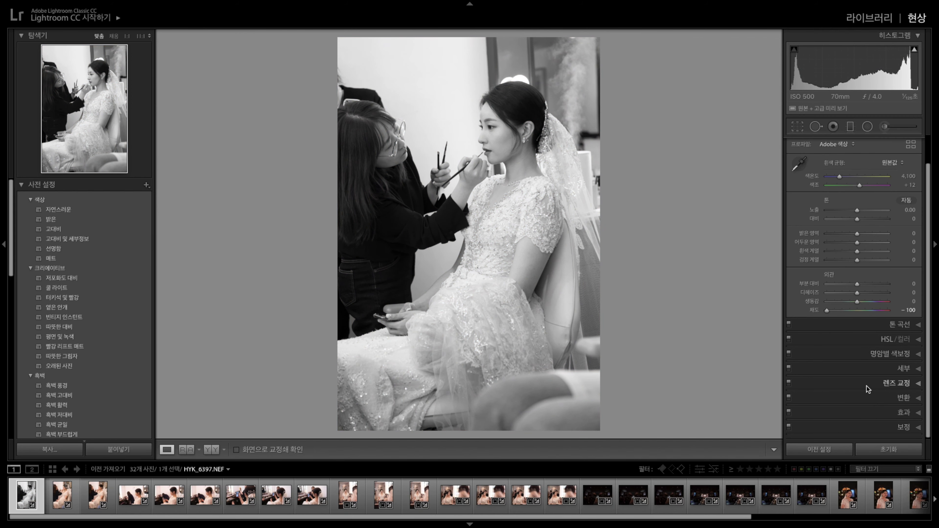
{"action": "left_click", "coordinate": [917, 414]}
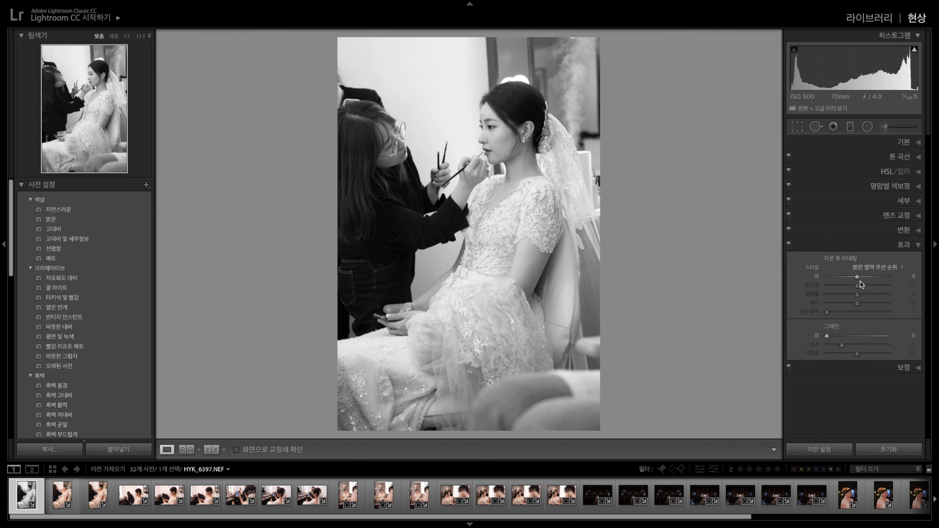
{"action": "left_click_drag", "start_coordinate": [858, 278], "coordinate": [853, 277]}
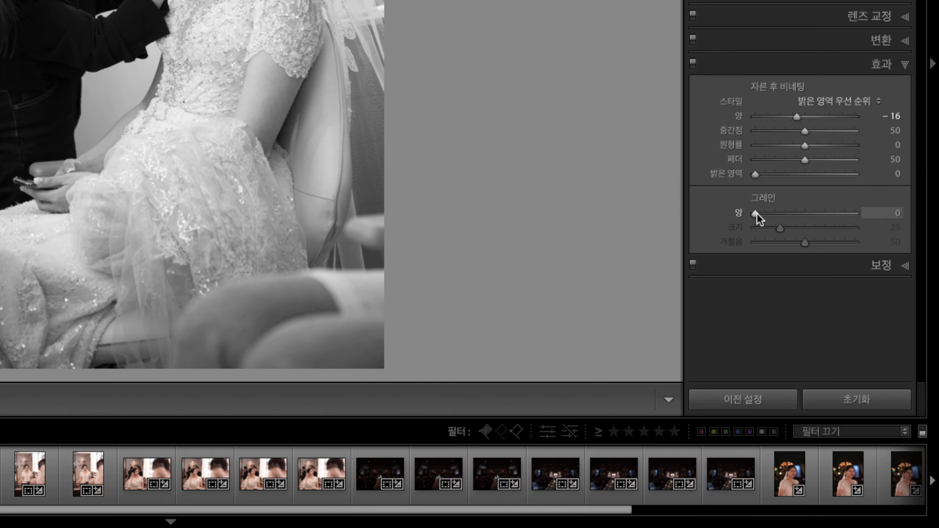
{"action": "left_click_drag", "start_coordinate": [827, 335], "coordinate": [839, 335]}
{"action": "left_click_drag", "start_coordinate": [777, 213], "coordinate": [796, 213]}
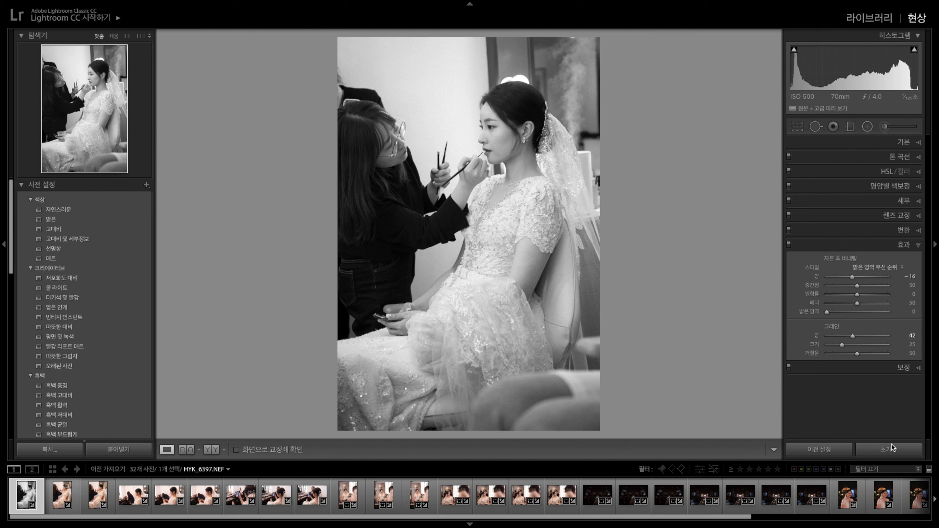
{"action": "left_click", "coordinate": [899, 451]}
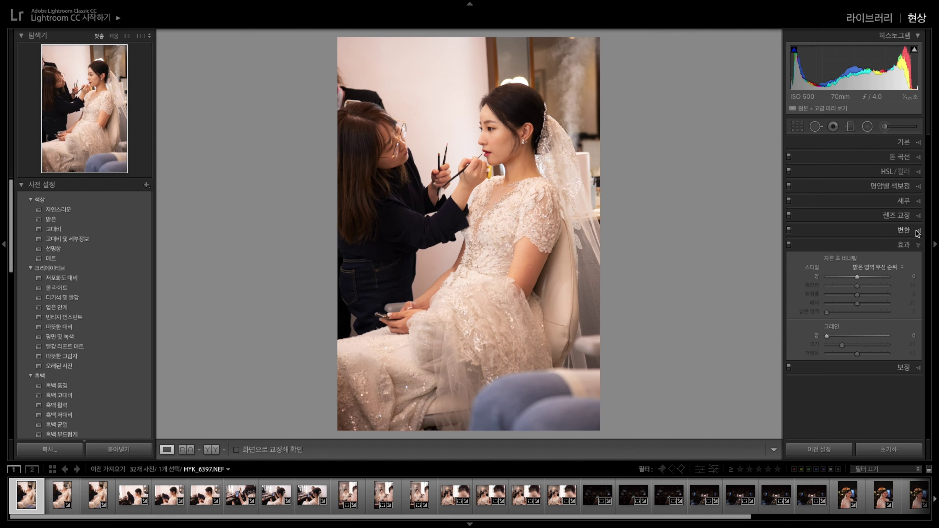
In Lens Corrections, enable Remove Chromatic Aberration and Enable Profile Corrections.
{"action": "left_click", "coordinate": [904, 229]}
{"action": "left_click", "coordinate": [904, 215]}
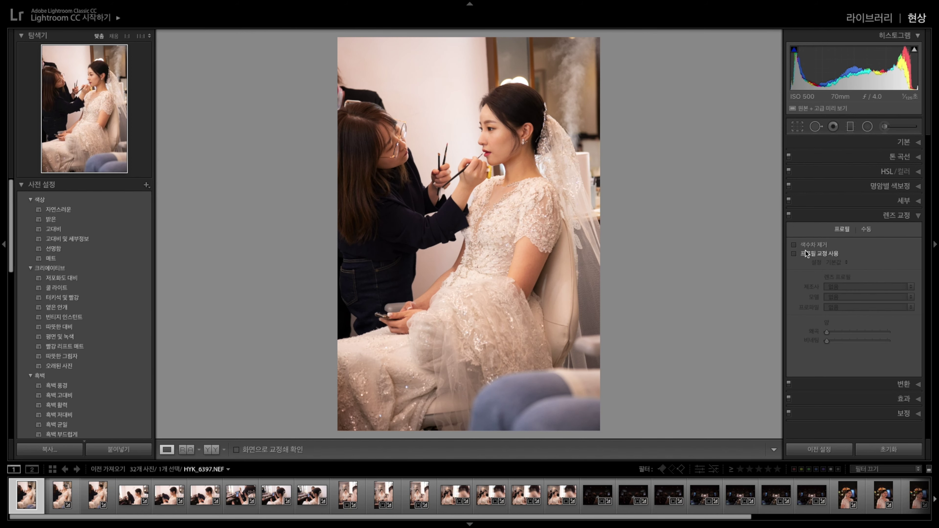
{"action": "left_click", "coordinate": [795, 245]}
{"action": "left_click", "coordinate": [794, 255]}
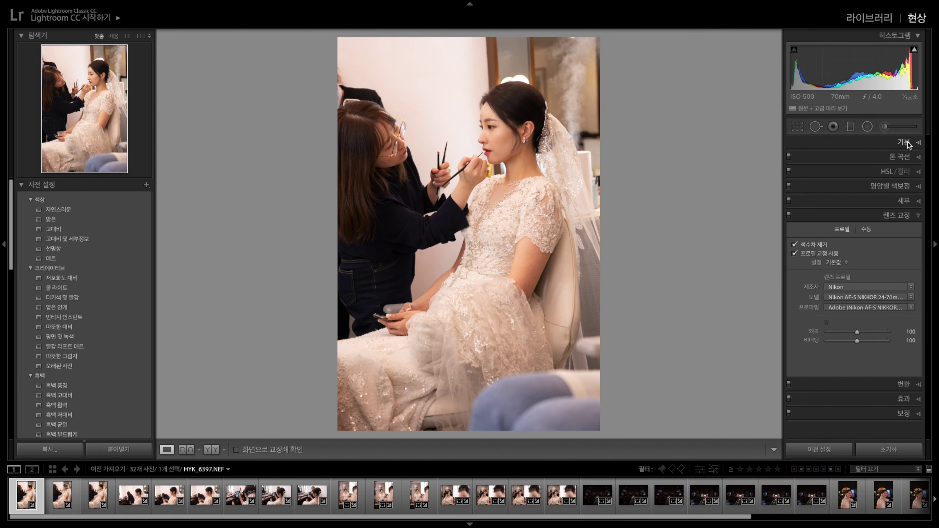
Cool the white balance to Temp 3,700 with Tint +14.
{"action": "left_click", "coordinate": [919, 143]}
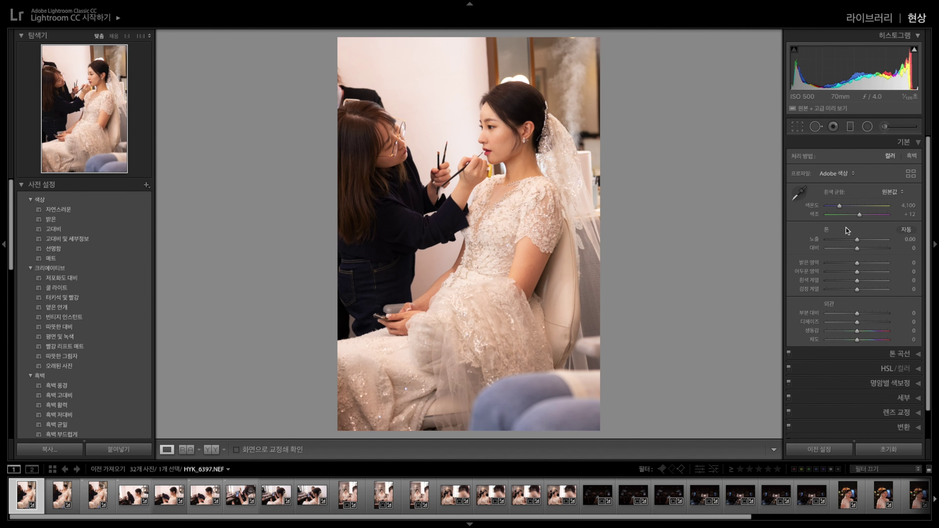
{"action": "left_click_drag", "start_coordinate": [908, 206], "coordinate": [904, 205]}
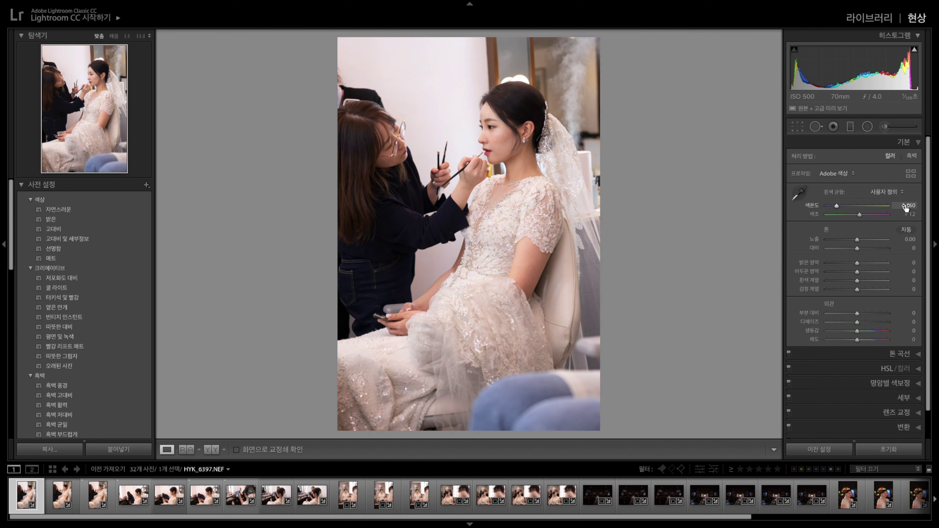
{"action": "left_click", "coordinate": [907, 214]}
{"action": "key", "text": "Return"}
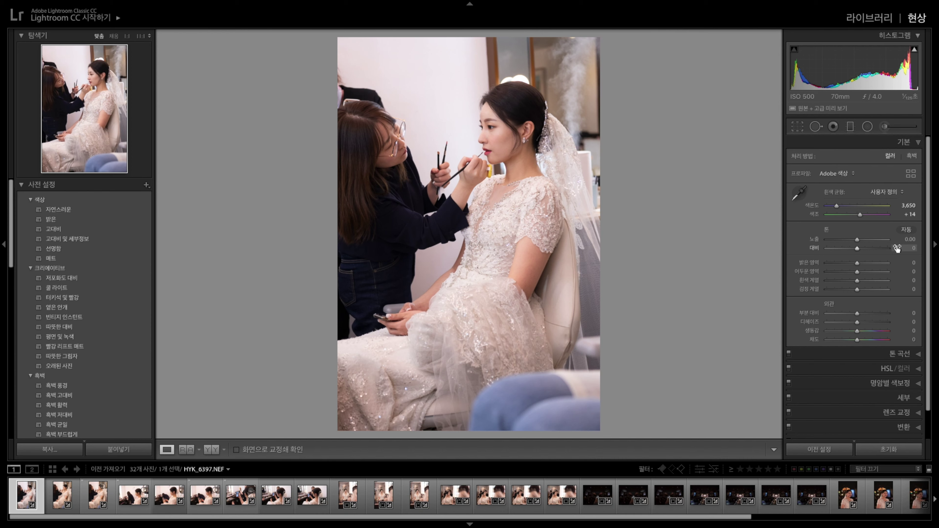
Set Exposure +0.50, Contrast +10, Highlights −15, Shadows +15, Whites +10, Blacks −5.
{"action": "left_click_drag", "start_coordinate": [901, 243], "coordinate": [904, 241]}
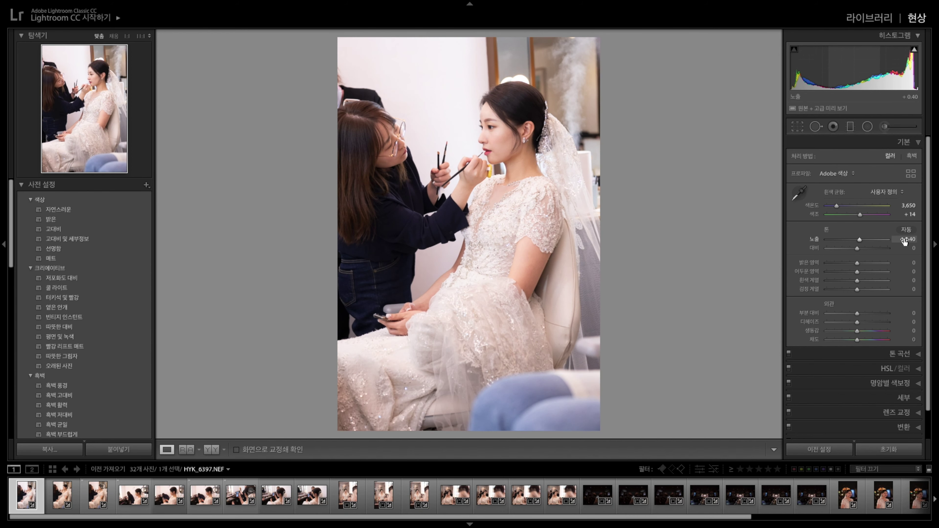
{"action": "left_click_drag", "start_coordinate": [905, 249], "coordinate": [911, 273]}
{"action": "left_click_drag", "start_coordinate": [910, 281], "coordinate": [906, 280]}
{"action": "left_click_drag", "start_coordinate": [910, 290], "coordinate": [907, 289]}
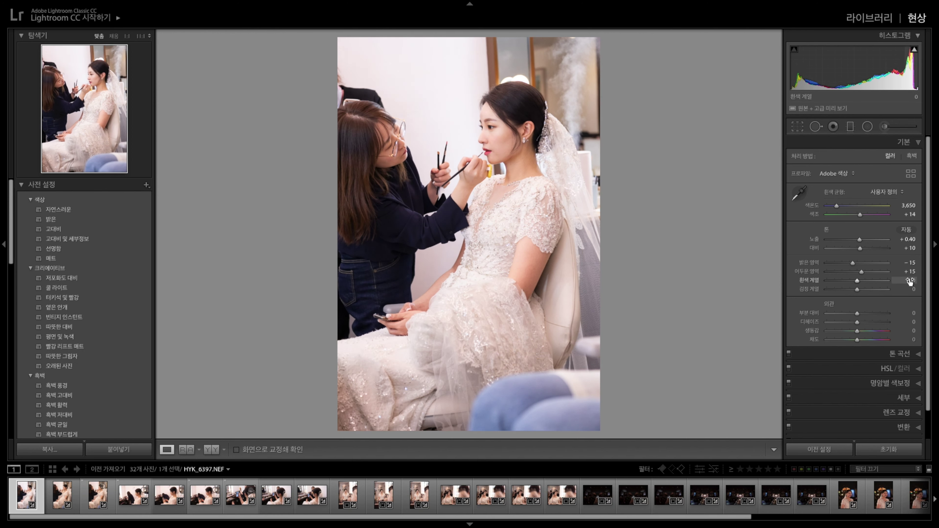
{"action": "left_click_drag", "start_coordinate": [908, 239], "coordinate": [910, 238]}
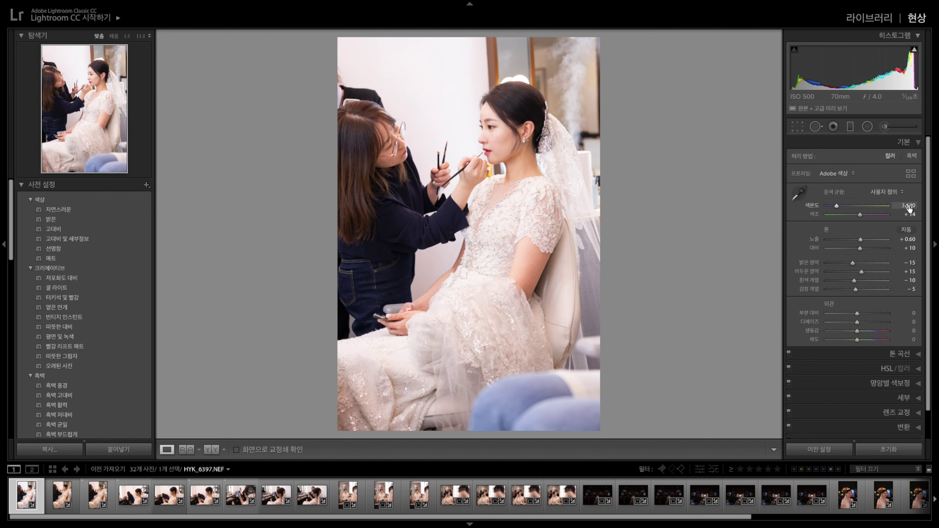
{"action": "left_click_drag", "start_coordinate": [907, 239], "coordinate": [905, 239]}
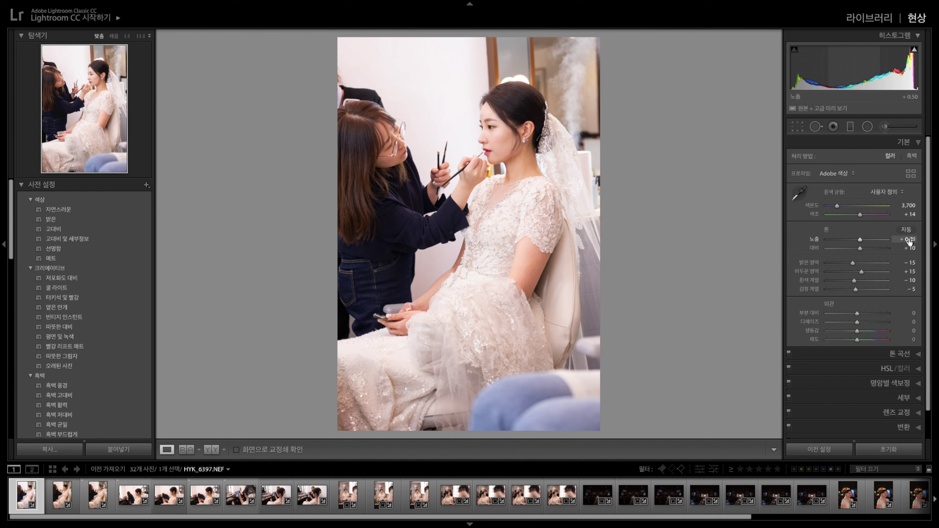
Browse the first few photos in the filmstrip and return to HYK_6397.
{"action": "left_click", "coordinate": [91, 491]}
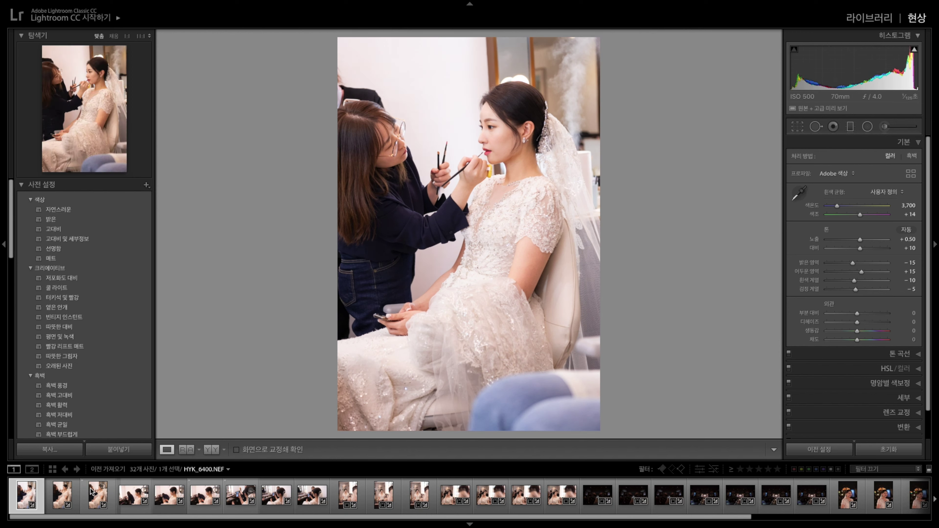
{"action": "left_click", "coordinate": [27, 493], "text": "shift"}
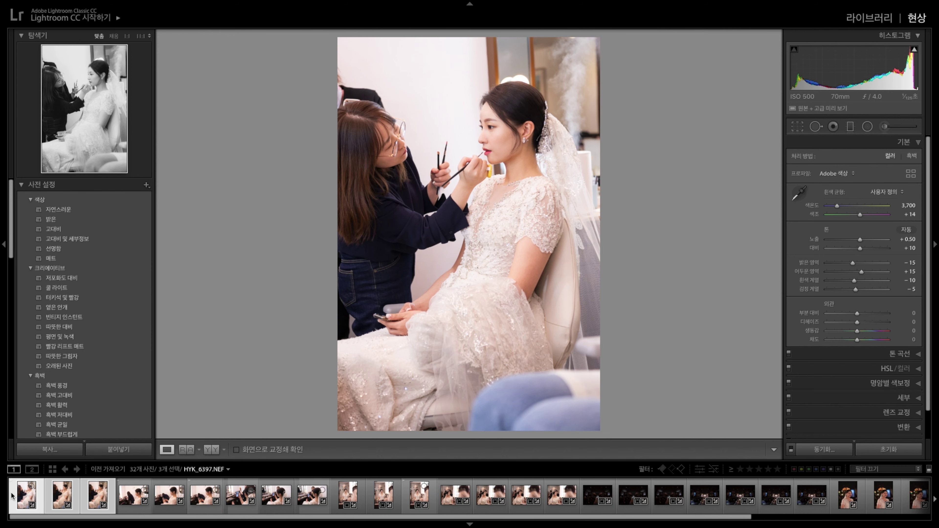
{"action": "left_click", "coordinate": [47, 495]}
{"action": "key", "text": "Right"}
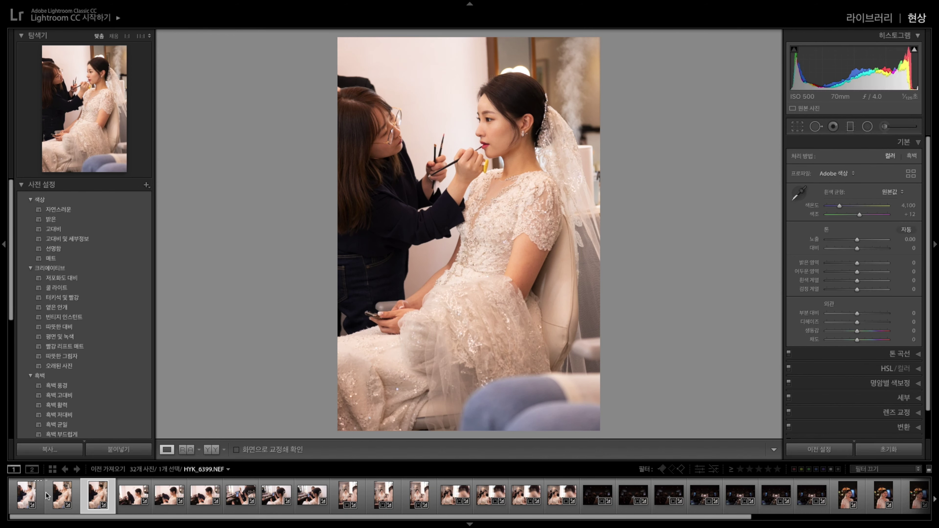
{"action": "key", "text": "Left"}
{"action": "key", "text": "Left"}
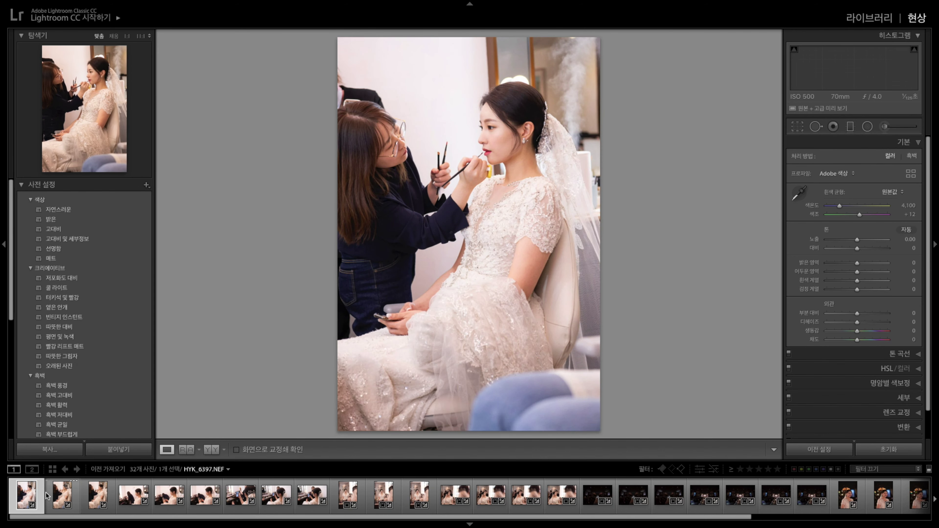
{"action": "key", "text": "Right"}
{"action": "key", "text": "Right"}
{"action": "key", "text": "Left"}
{"action": "key", "text": "Left"}
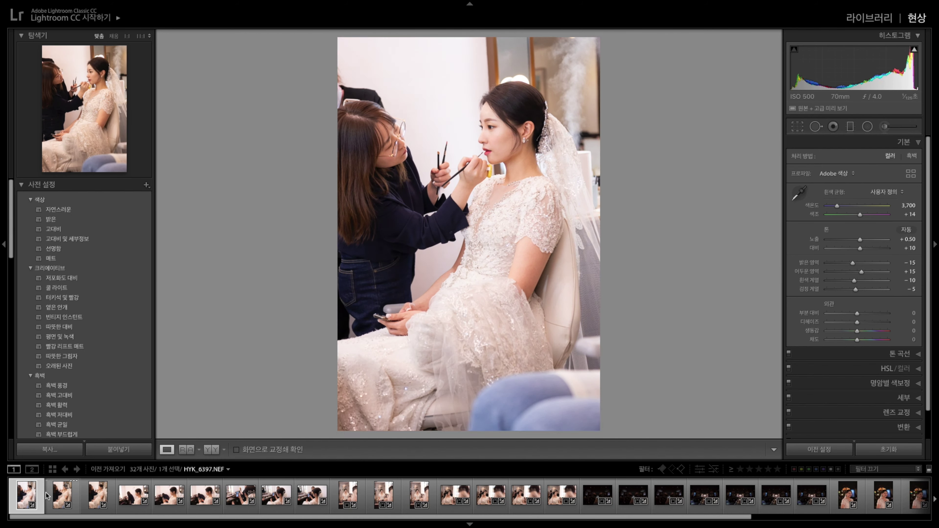
{"action": "key", "text": "Right"}
{"action": "key", "text": "Right"}
{"action": "key", "text": "Left"}
{"action": "key", "text": "Left"}
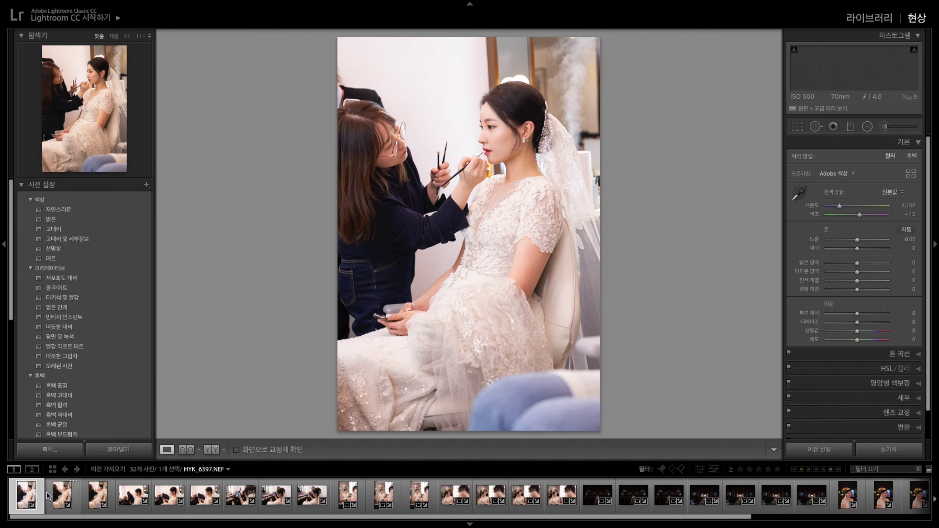
{"action": "key", "text": "Right"}
{"action": "key", "text": "Right"}
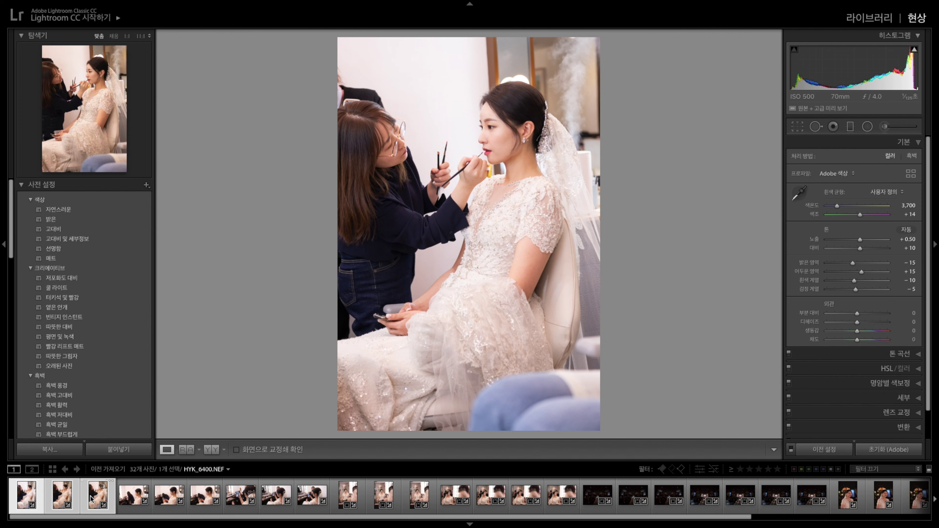
Sync HYK_6397's settings to the next two photos, then check HYK_6400.
{"action": "left_click", "coordinate": [27, 495], "text": "shift"}
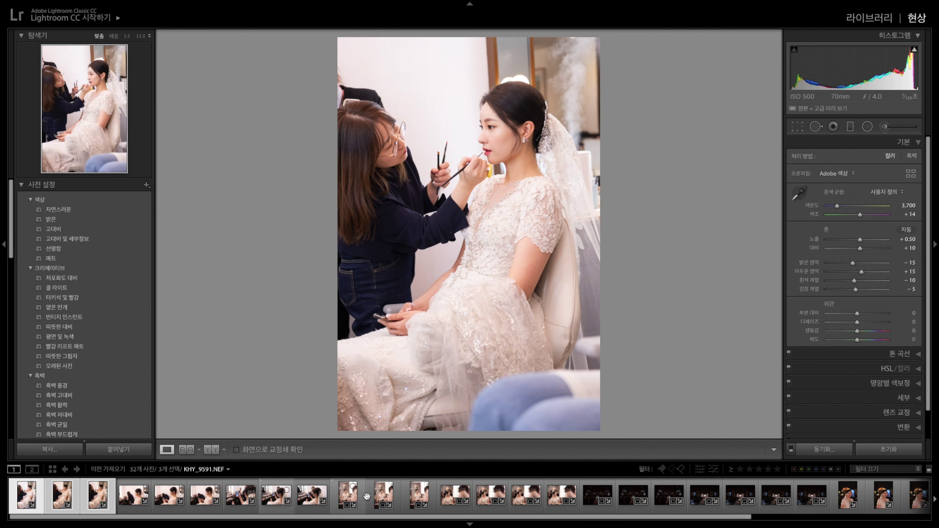
{"action": "left_click", "coordinate": [841, 449]}
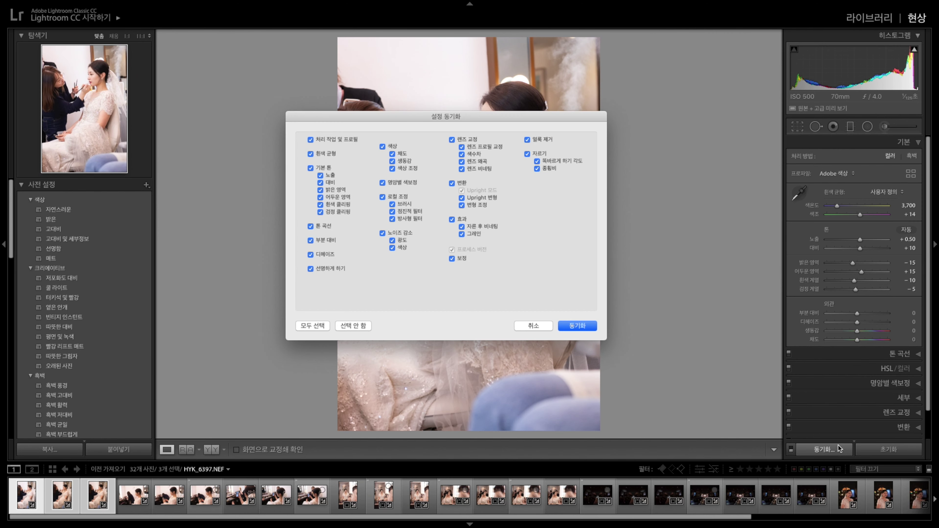
{"action": "left_click", "coordinate": [578, 325]}
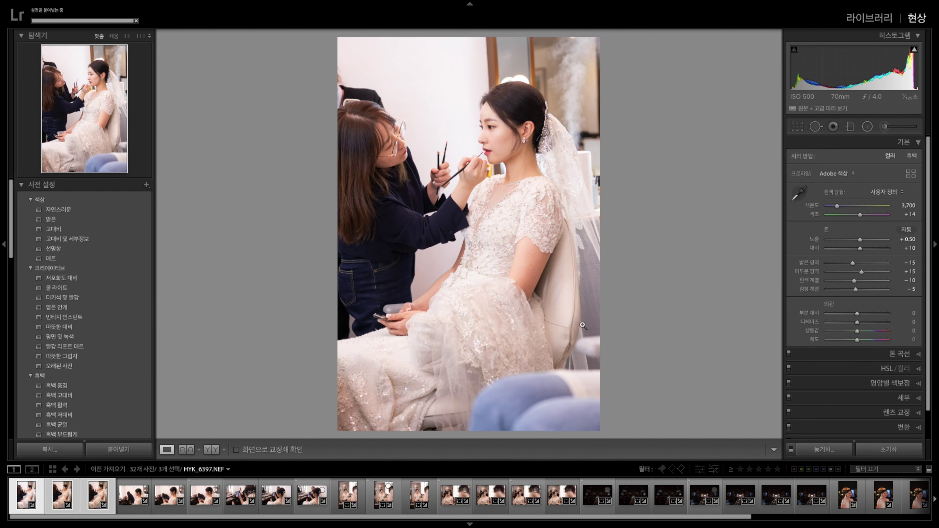
{"action": "left_click", "coordinate": [16, 498]}
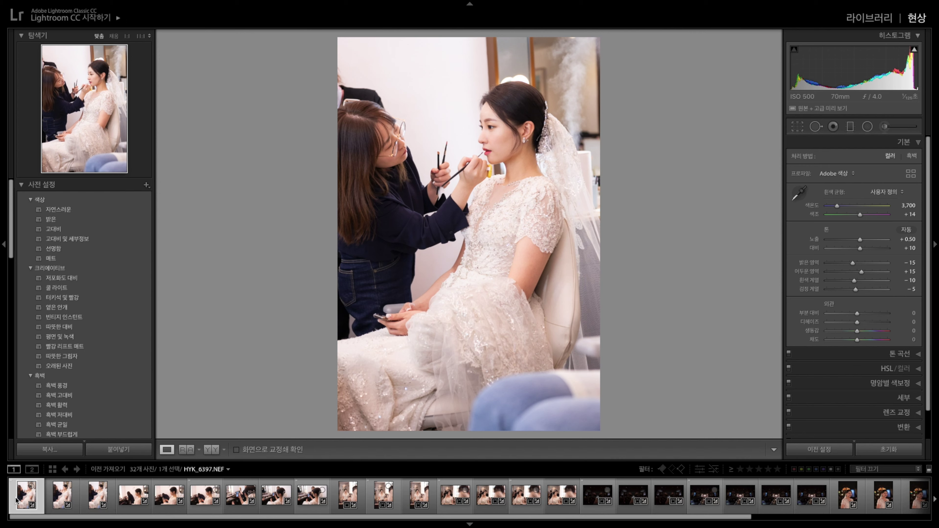
{"action": "key", "text": "Right"}
{"action": "key", "text": "Right"}
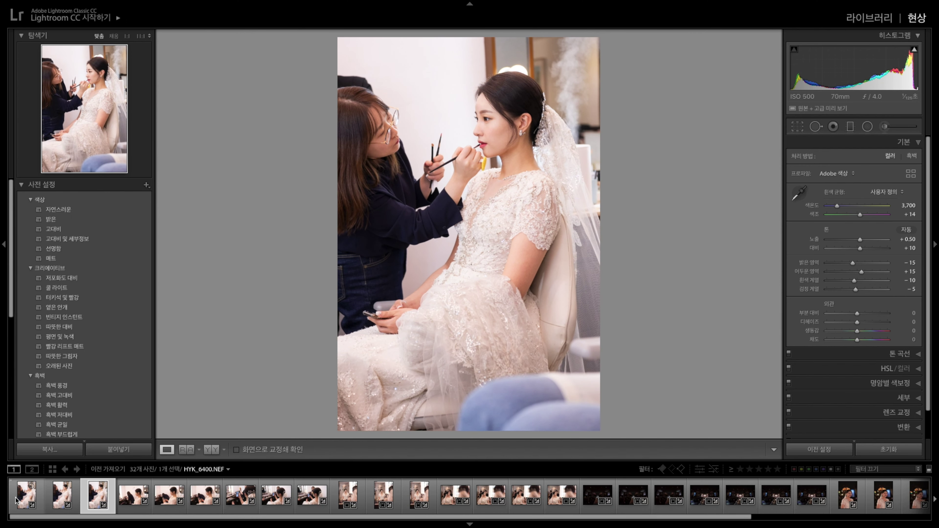
{"action": "key", "text": "Right"}
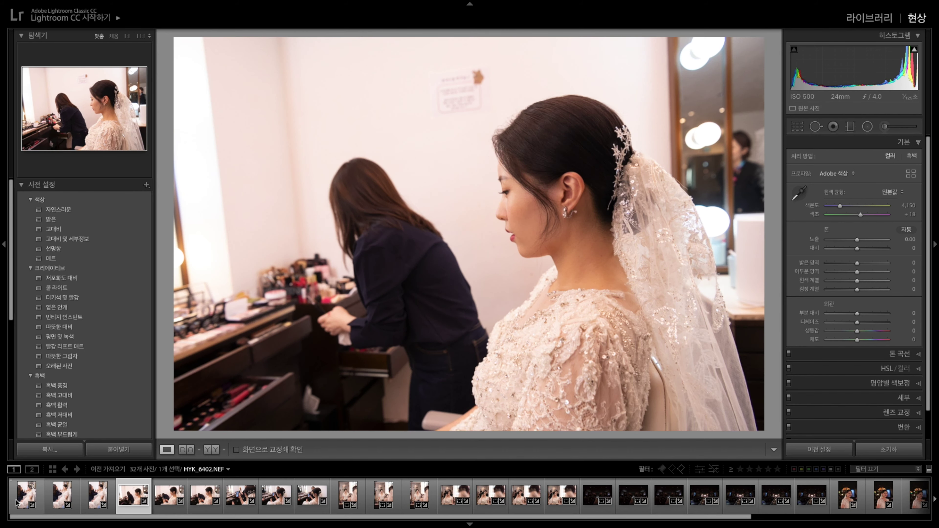
Sync the edited third photo's settings onto the fourth photo.
{"action": "key", "text": "Left"}
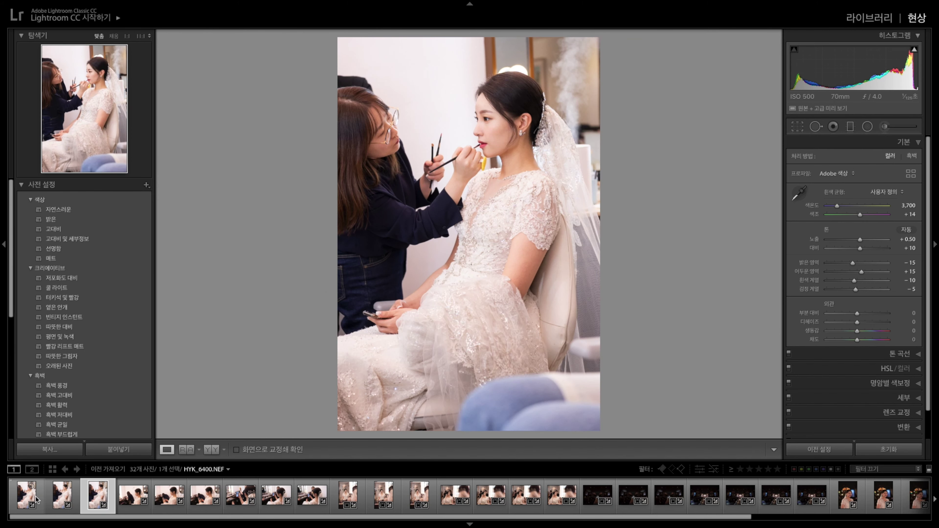
{"action": "left_click", "coordinate": [132, 496], "text": "shift"}
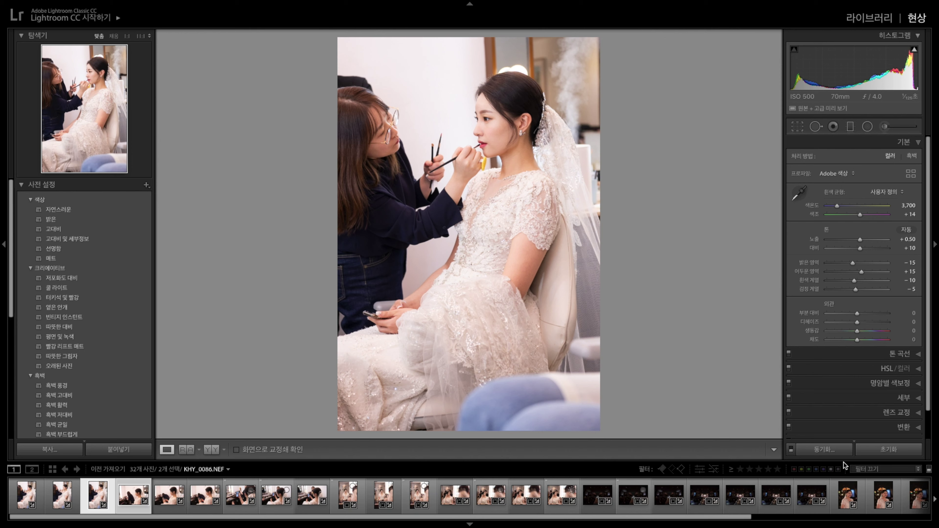
{"action": "left_click", "coordinate": [824, 450]}
{"action": "left_click", "coordinate": [577, 326]}
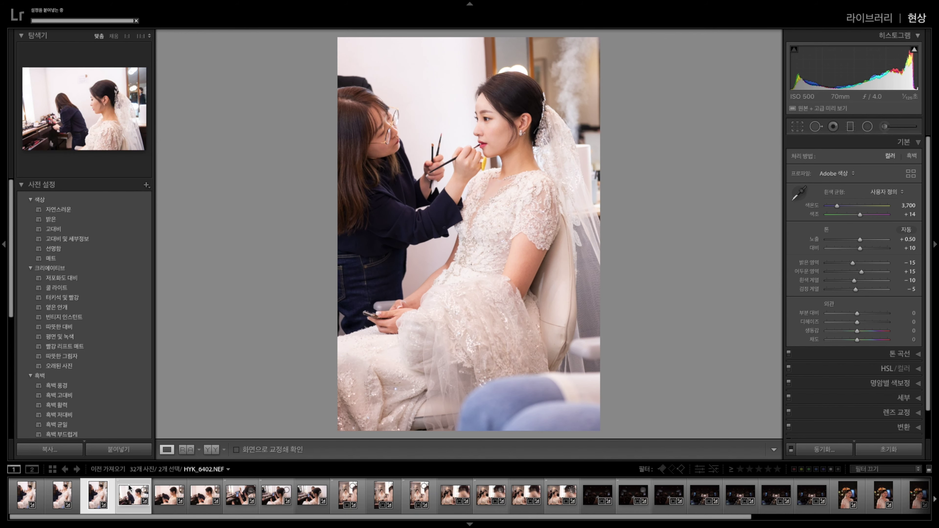
{"action": "left_click", "coordinate": [306, 492]}
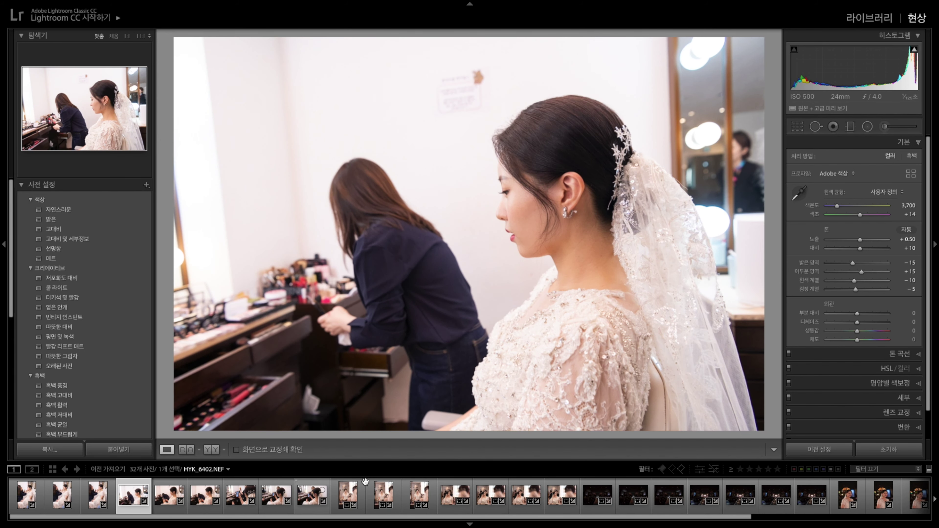
Sync the settings across six photos through the ninth, review them, and press Delete on HYK_6412.
{"action": "left_click", "coordinate": [133, 496], "text": "shift"}
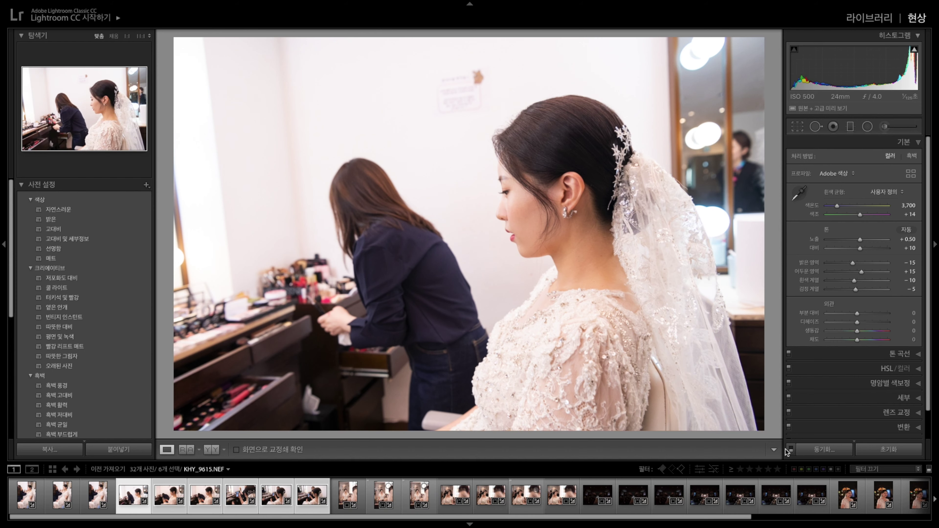
{"action": "left_click", "coordinate": [824, 450]}
{"action": "left_click", "coordinate": [575, 326]}
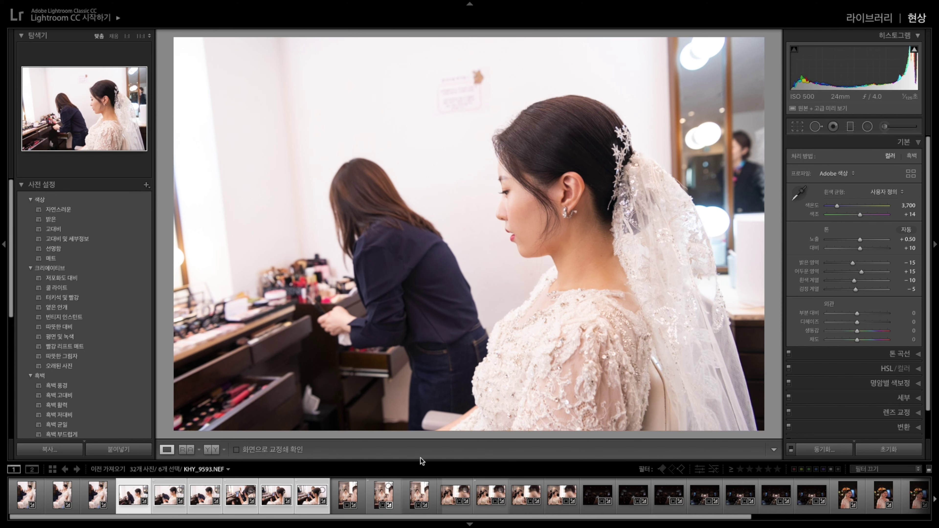
{"action": "left_click", "coordinate": [133, 492]}
{"action": "key", "text": "Right"}
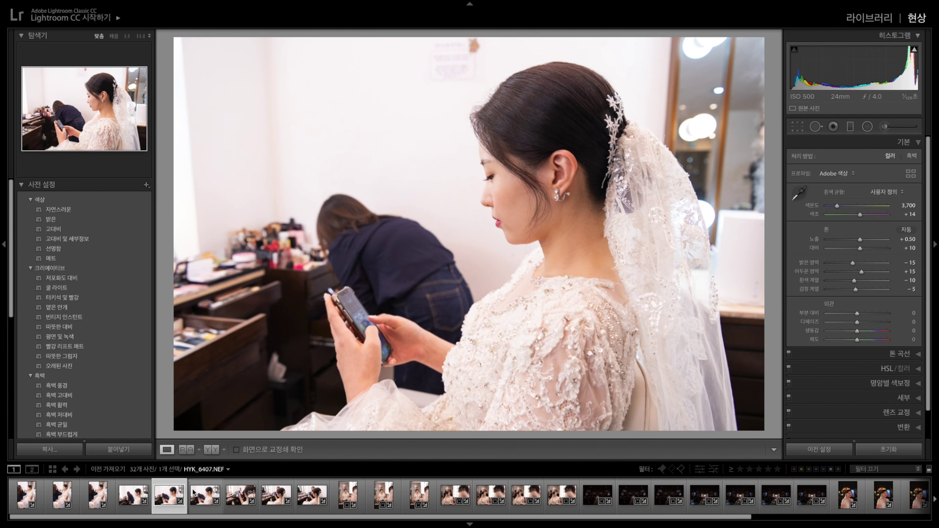
{"action": "key", "text": "Right"}
{"action": "key", "text": "Right"}
{"action": "key", "text": "Right"}
{"action": "key", "text": "Right"}
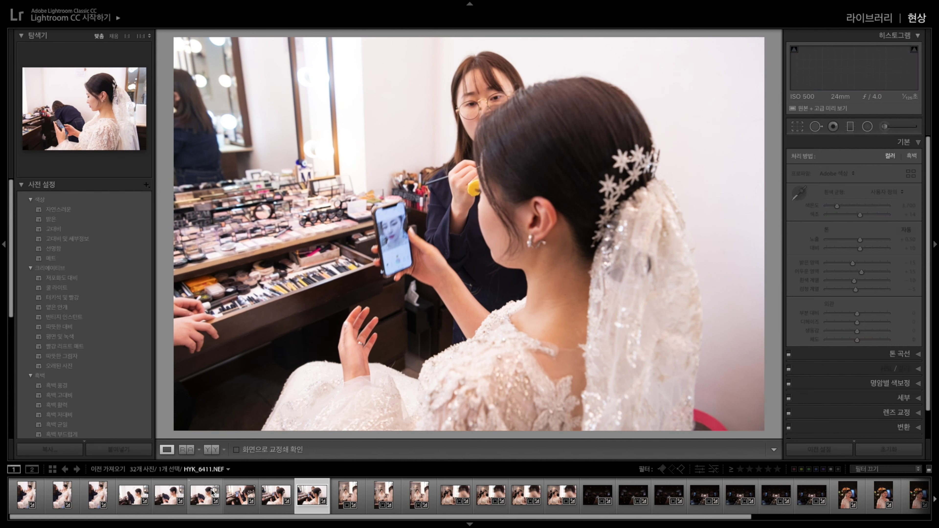
{"action": "key", "text": "Delete"}
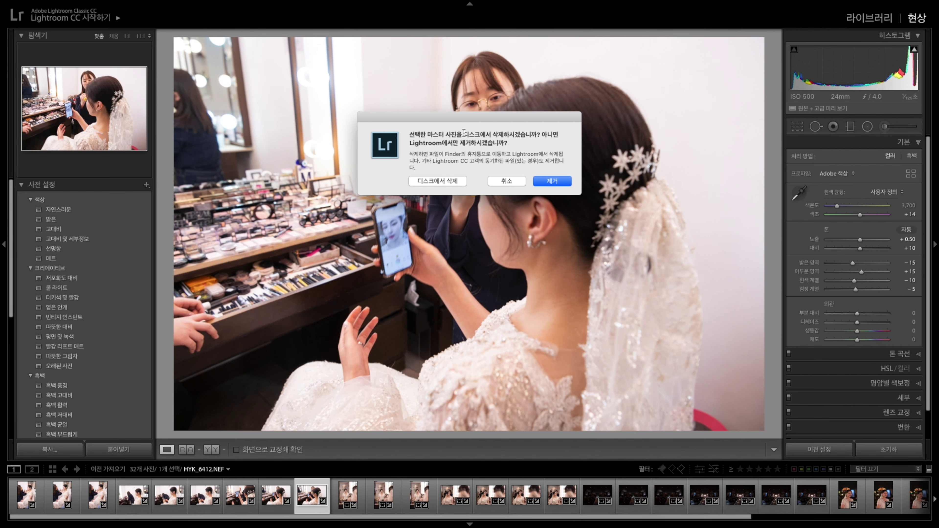
Remove HYK_6412.NEF from the catalog only, not from disk.
{"action": "left_click_drag", "start_coordinate": [456, 112], "coordinate": [434, 179]}
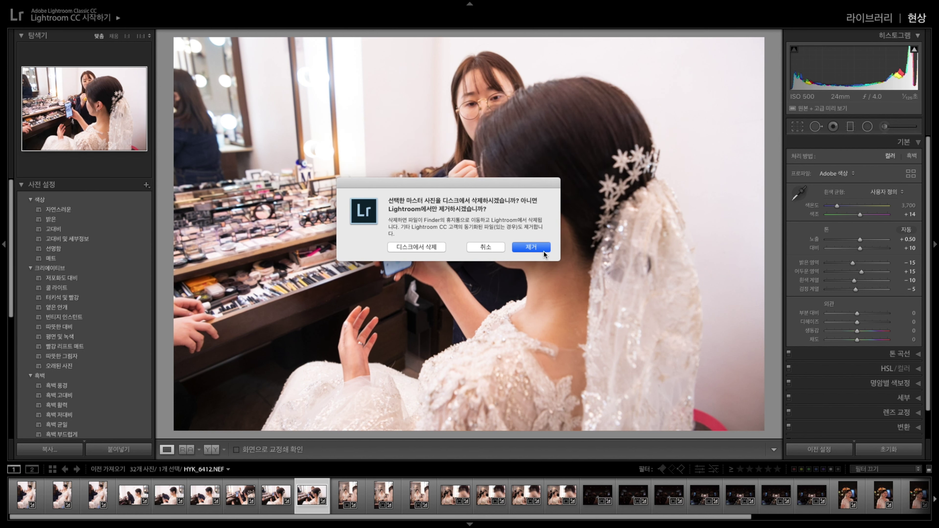
{"action": "left_click", "coordinate": [528, 248]}
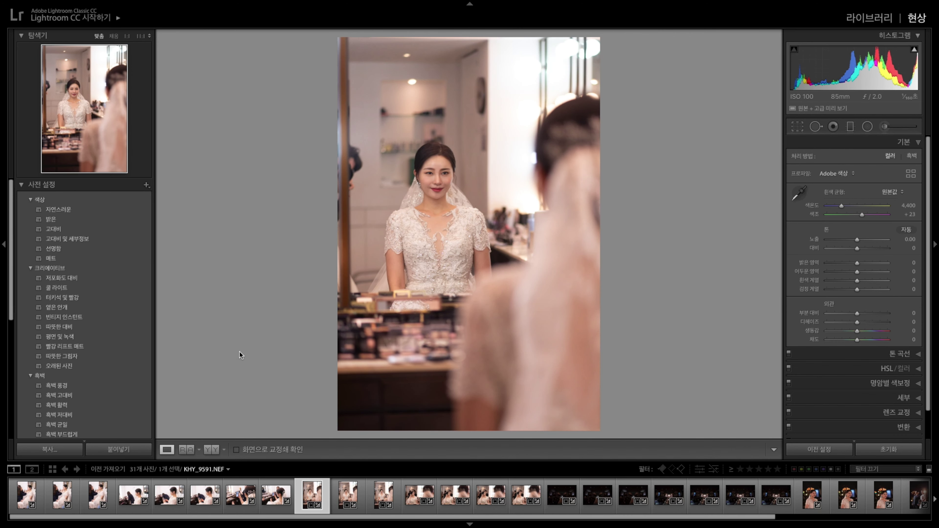
Set KHY_9591's Exposure to +0.50 and adjust Contrast, Highlights, Shadows, Whites and Blacks.
{"action": "left_click", "coordinate": [907, 239]}
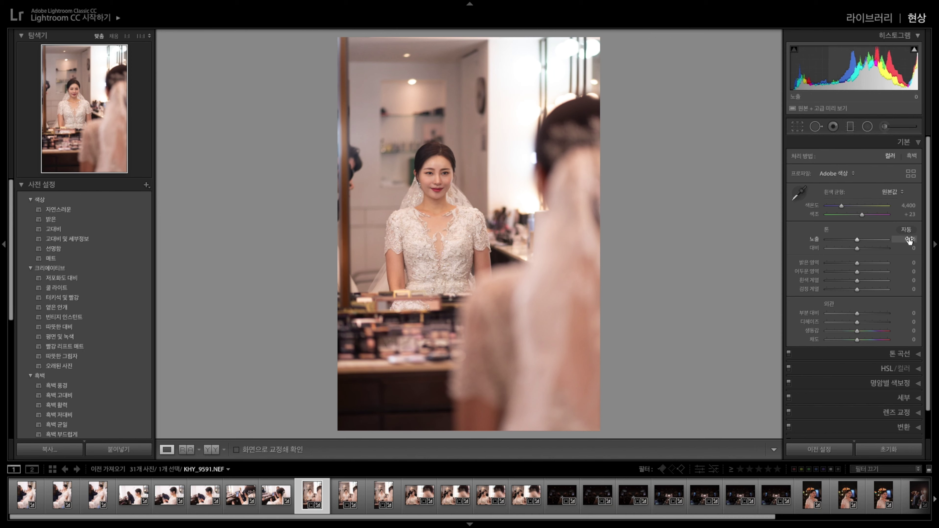
{"action": "type", "text": "0.5"}
{"action": "key", "text": "Return"}
{"action": "left_click_drag", "start_coordinate": [904, 247], "coordinate": [907, 289]}
{"action": "left_click_drag", "start_coordinate": [909, 262], "coordinate": [905, 262]}
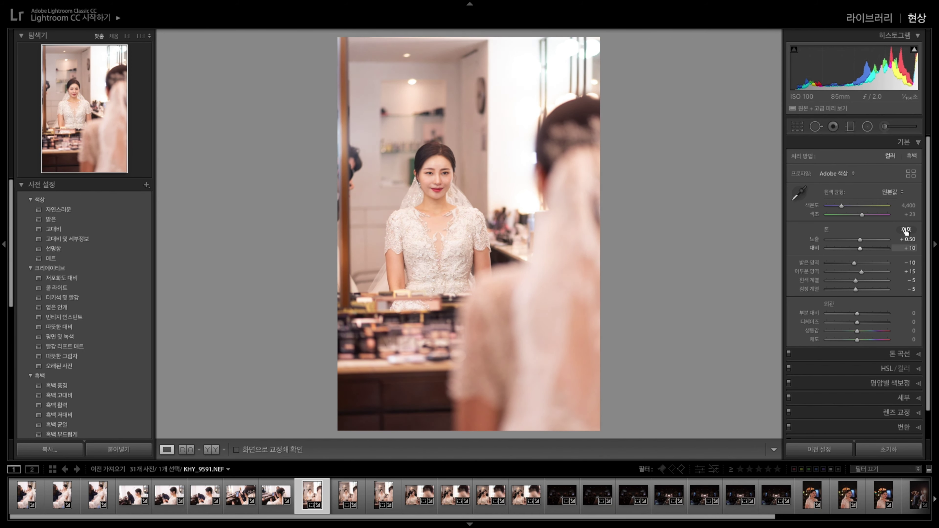
Set Tint +24, Exposure +0.60 and Temp 4,000 on KHY_9591.
{"action": "left_click_drag", "start_coordinate": [909, 205], "coordinate": [905, 205]}
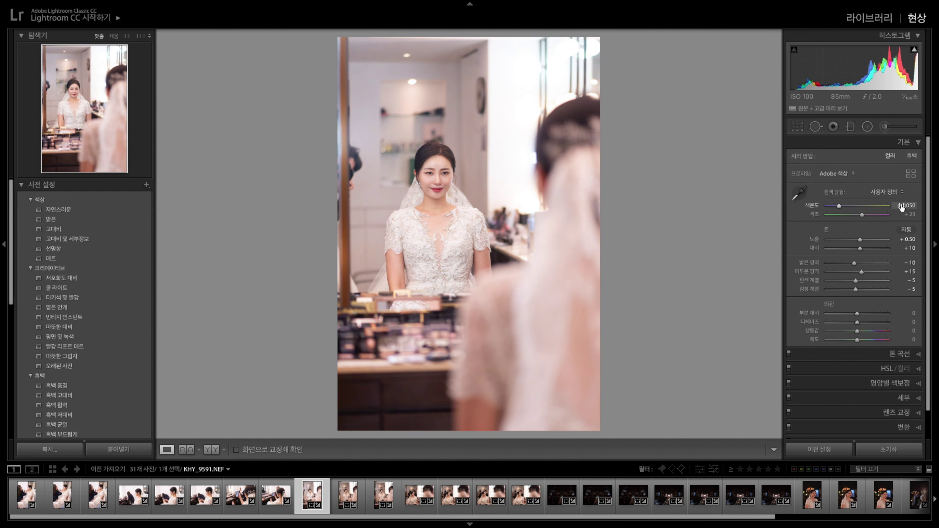
{"action": "left_click", "coordinate": [906, 215]}
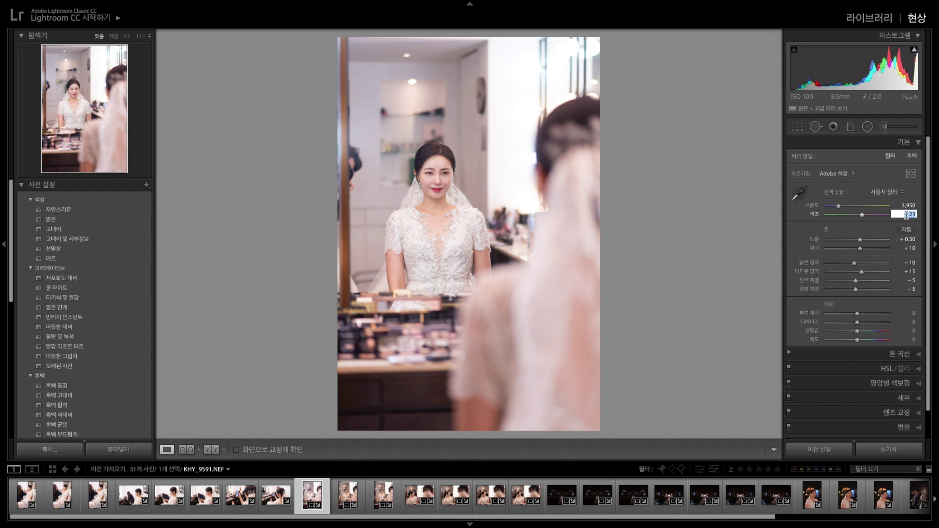
{"action": "key", "text": "Tab"}
{"action": "type", "text": "0.6"}
{"action": "key", "text": "Return"}
{"action": "left_click", "coordinate": [905, 206]}
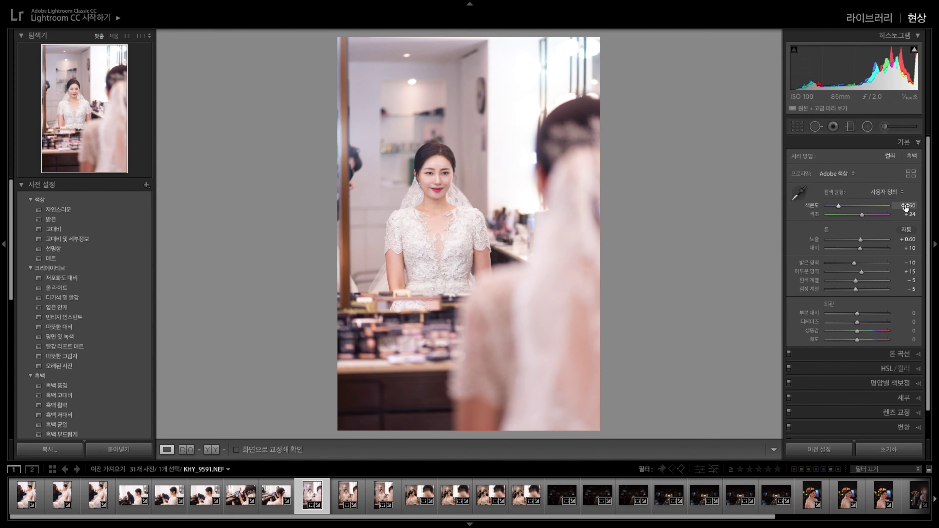
{"action": "key", "text": "Return"}
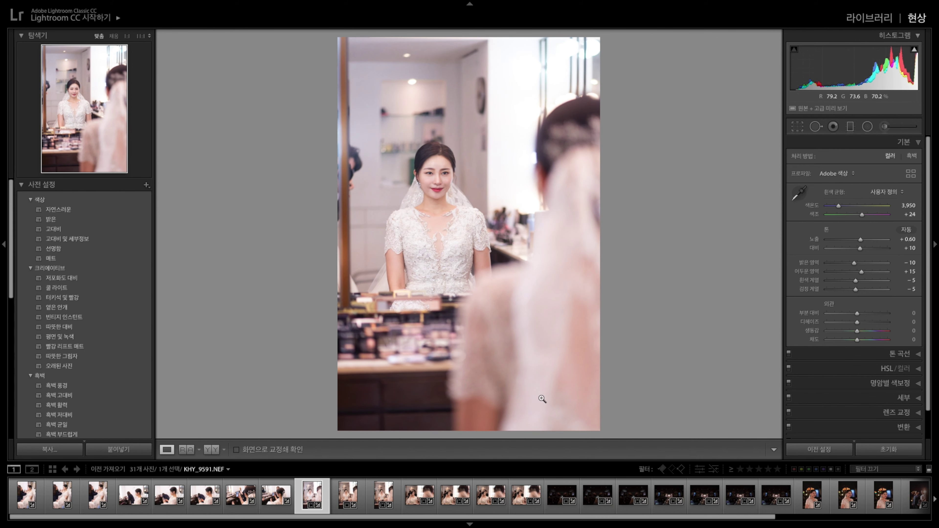
{"action": "key", "text": "Left"}
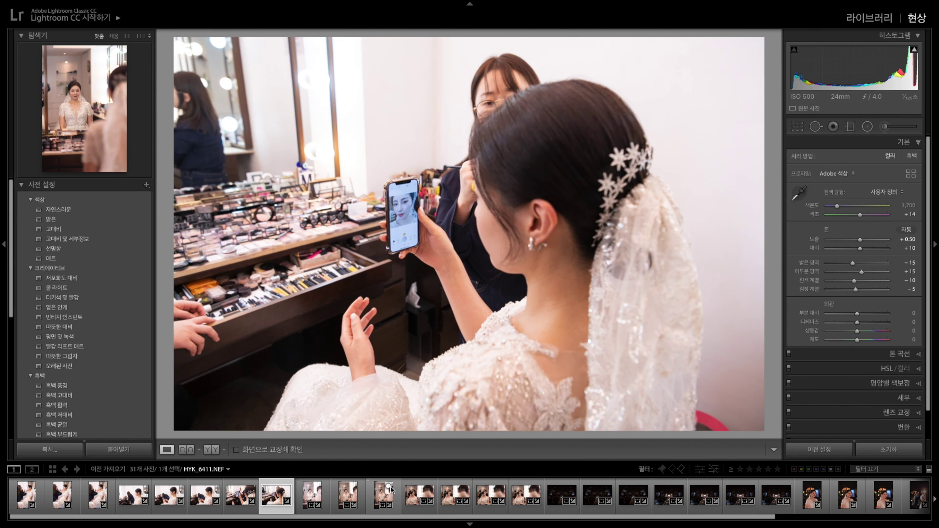
{"action": "key", "text": "Right"}
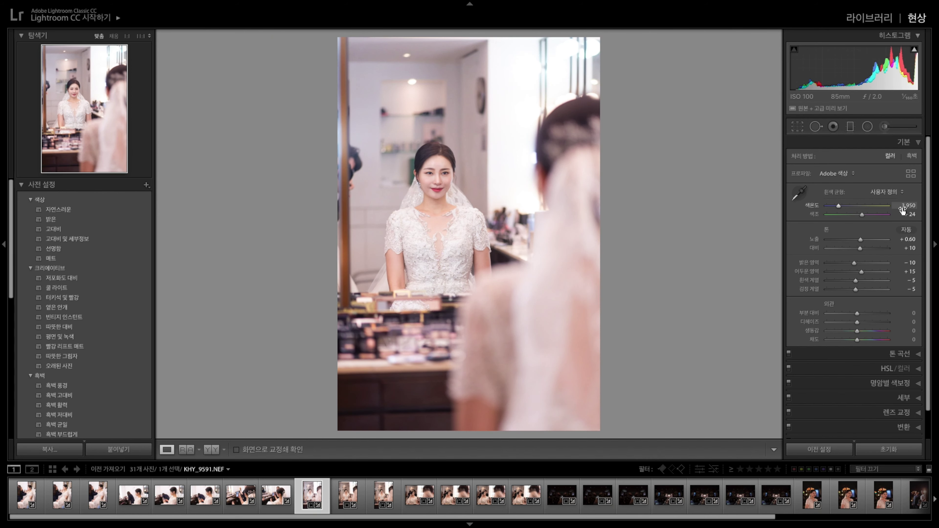
{"action": "left_click_drag", "start_coordinate": [901, 205], "coordinate": [910, 205]}
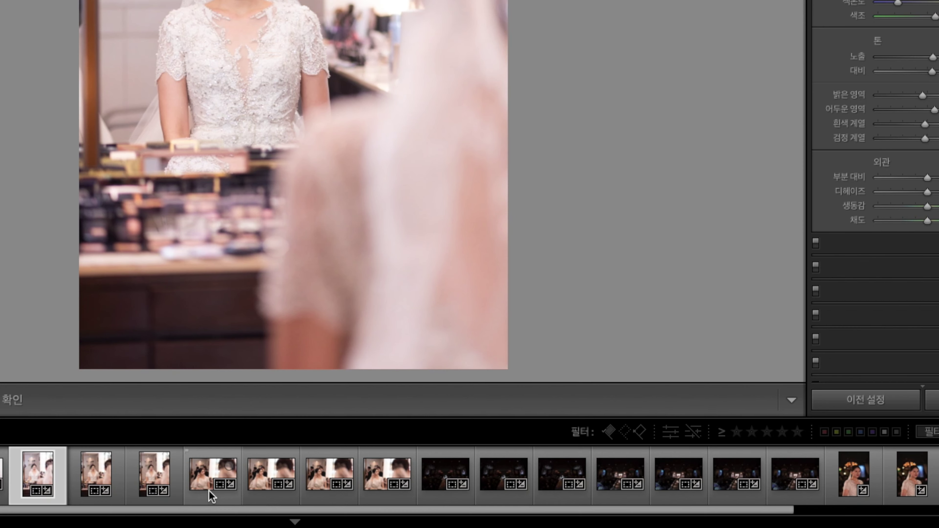
Sync KHY_9591's settings to the following seven photos and step through them.
{"action": "left_click", "coordinate": [386, 477], "text": "shift"}
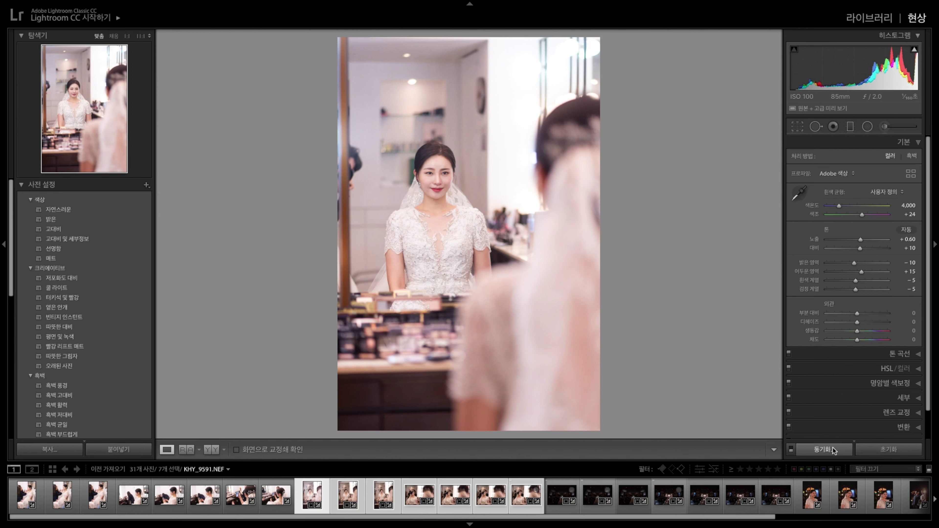
{"action": "left_click", "coordinate": [833, 448]}
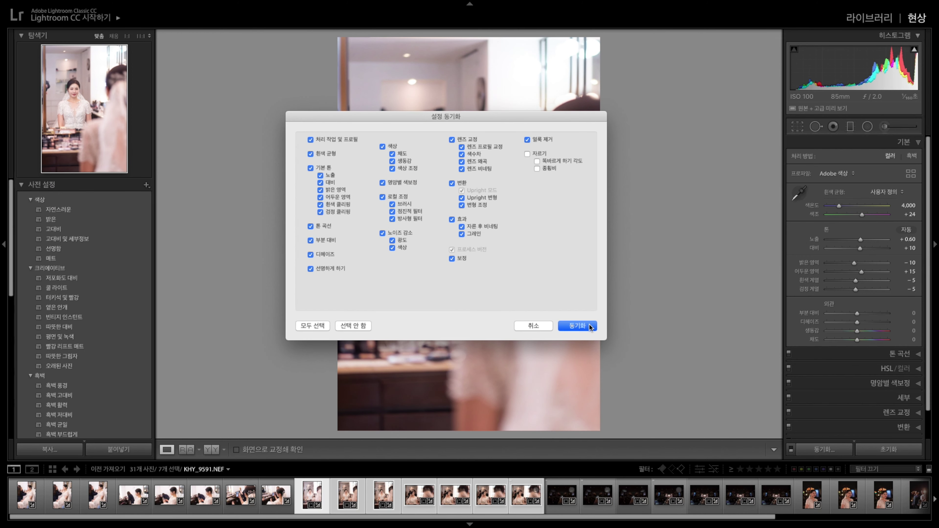
{"action": "left_click", "coordinate": [589, 325]}
{"action": "key", "text": "Right"}
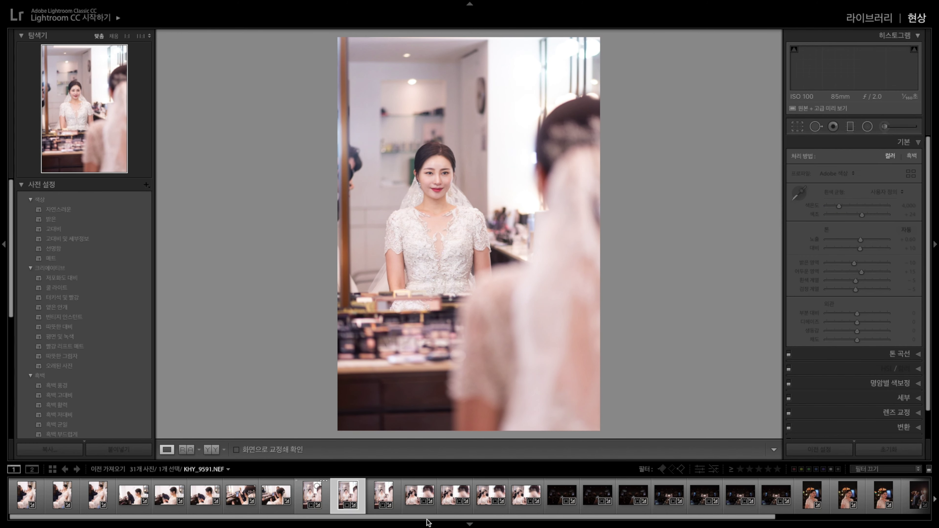
{"action": "key", "text": "Right"}
{"action": "key", "text": "Right"}
{"action": "key", "text": "Right"}
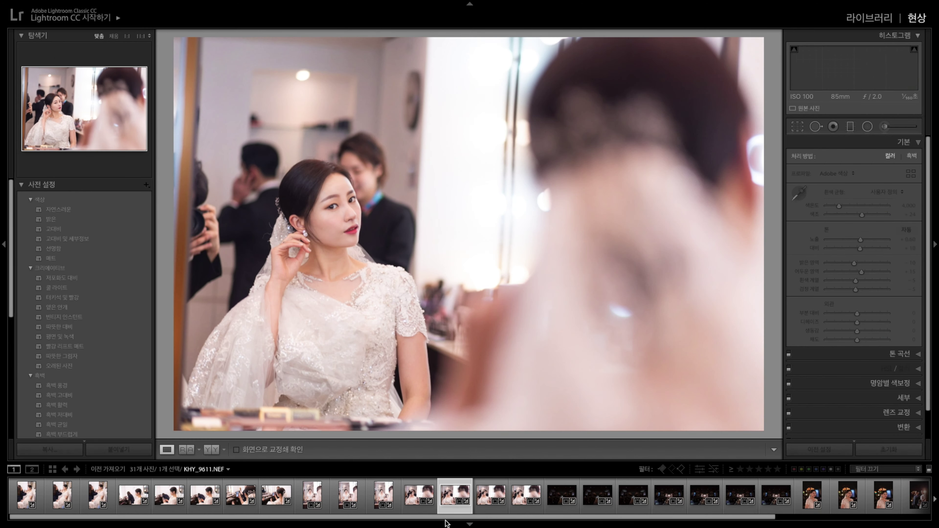
{"action": "key", "text": "Right"}
Go back to vertical photo KHY_9593 and start a crop from the top-left corner.
{"action": "key", "text": "Left"}
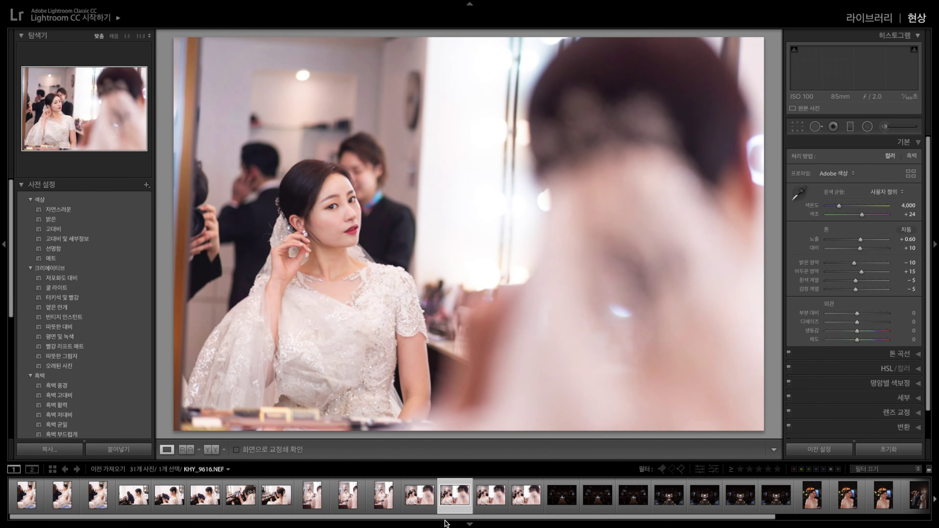
{"action": "key", "text": "Left"}
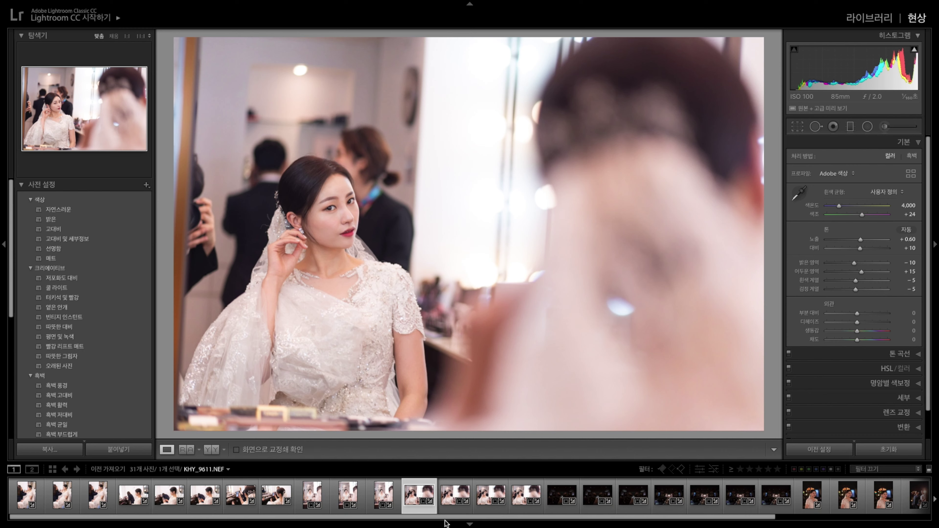
{"action": "key", "text": "Left"}
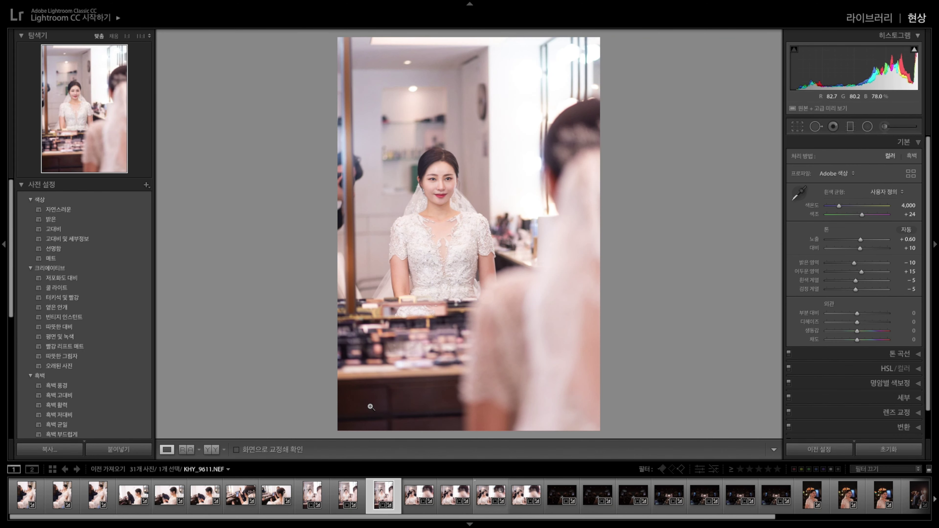
{"action": "left_click", "coordinate": [797, 127]}
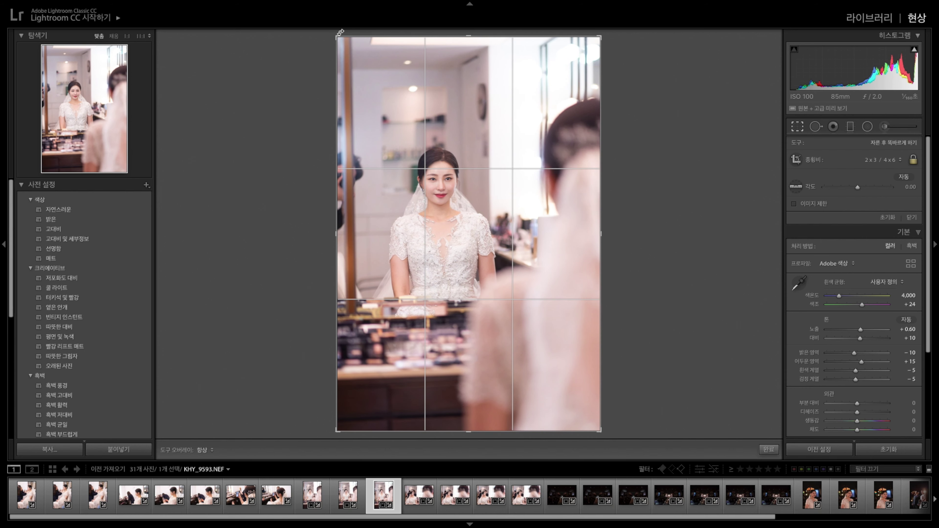
{"action": "mouse_move", "coordinate": [337, 36]}
{"action": "left_mouse_down"}
{"action": "mouse_move", "coordinate": [425, 103]}
{"action": "mouse_move", "coordinate": [317, 35]}
{"action": "left_mouse_up"}
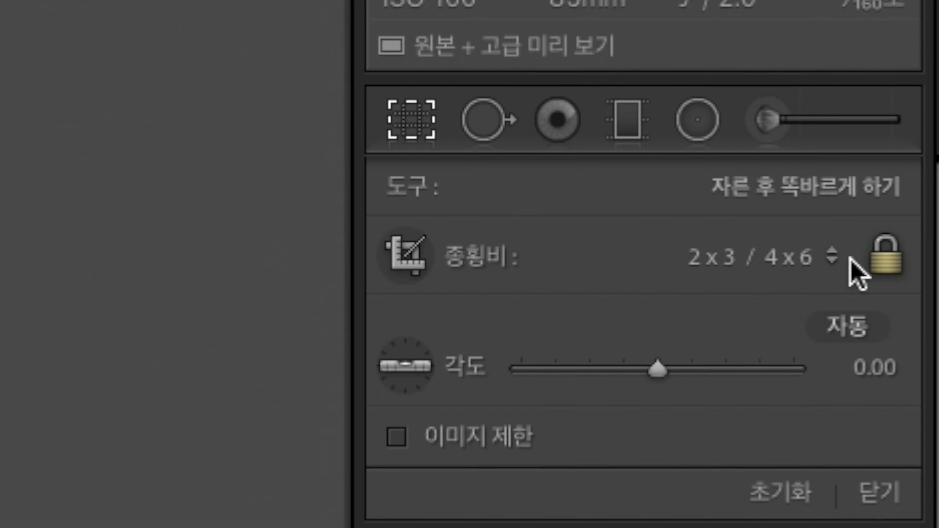
{"action": "left_click", "coordinate": [913, 160]}
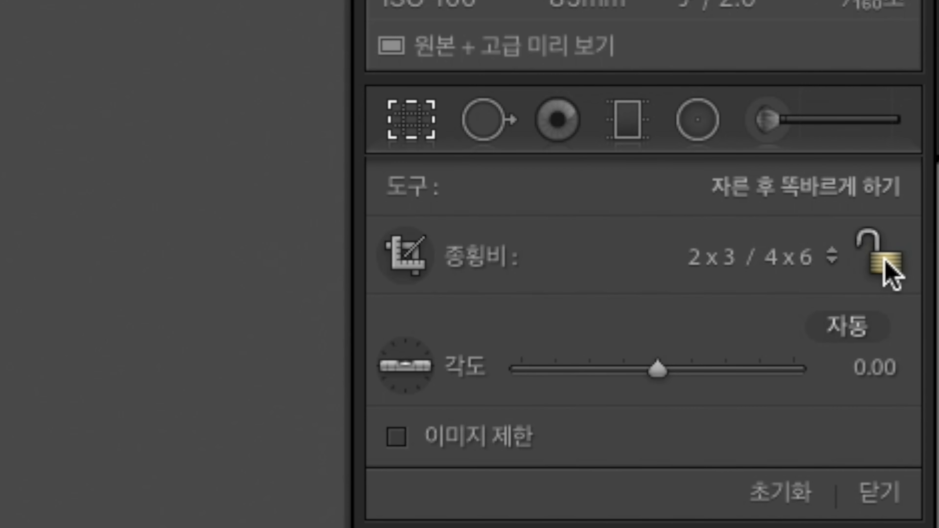
{"action": "left_click", "coordinate": [884, 260]}
Unlock the aspect ratio, tighten the frame from the top-left, apply, and move to KHY_9611.
{"action": "mouse_move", "coordinate": [336, 36]}
{"action": "left_mouse_down"}
{"action": "mouse_move", "coordinate": [370, 44]}
{"action": "mouse_move", "coordinate": [377, 67]}
{"action": "mouse_move", "coordinate": [313, 22]}
{"action": "mouse_move", "coordinate": [392, 102]}
{"action": "mouse_move", "coordinate": [386, 51]}
{"action": "mouse_move", "coordinate": [305, 78]}
{"action": "left_mouse_up"}
{"action": "left_click", "coordinate": [912, 161]}
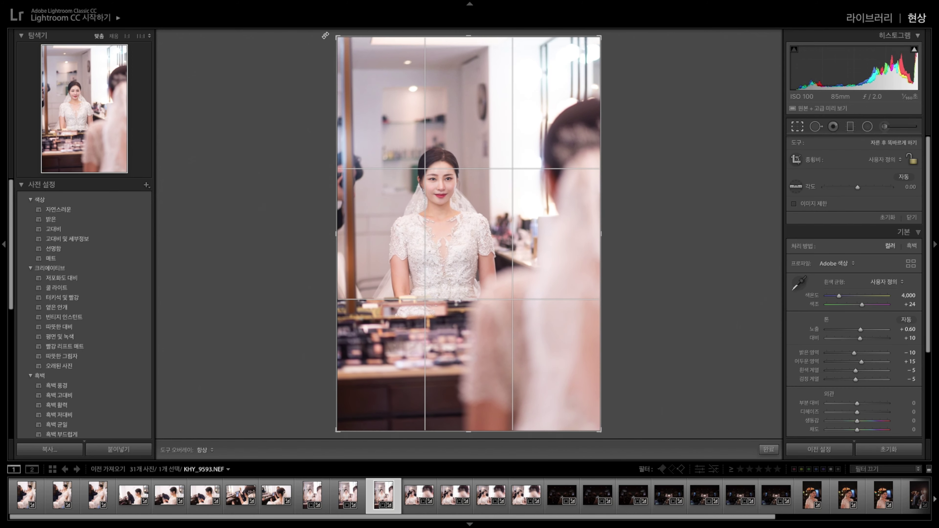
{"action": "left_click_drag", "start_coordinate": [305, 78], "coordinate": [307, 22]}
{"action": "left_click_drag", "start_coordinate": [337, 38], "coordinate": [367, 82]}
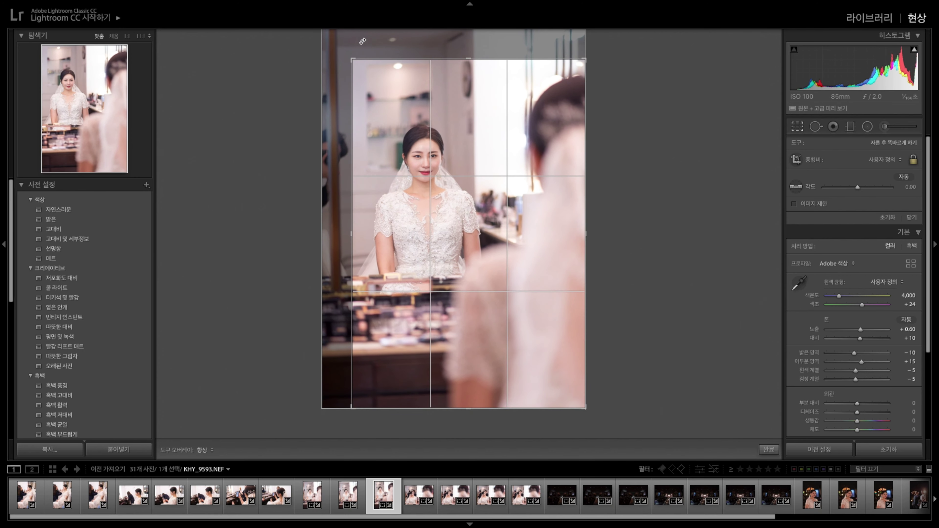
{"action": "key", "text": "Return"}
{"action": "key", "text": "Right"}
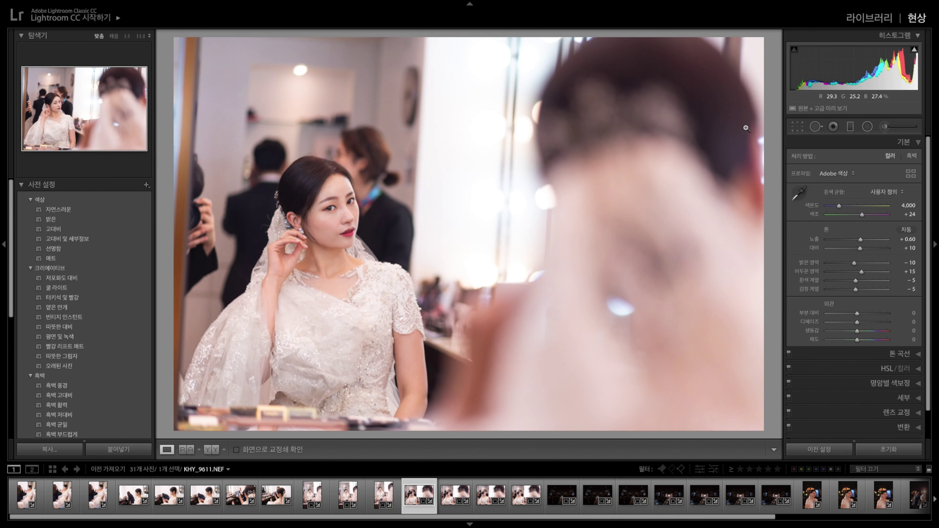
Straighten KHY_9611 by −3.05° with the Crop tool and apply it.
{"action": "left_click", "coordinate": [796, 127]}
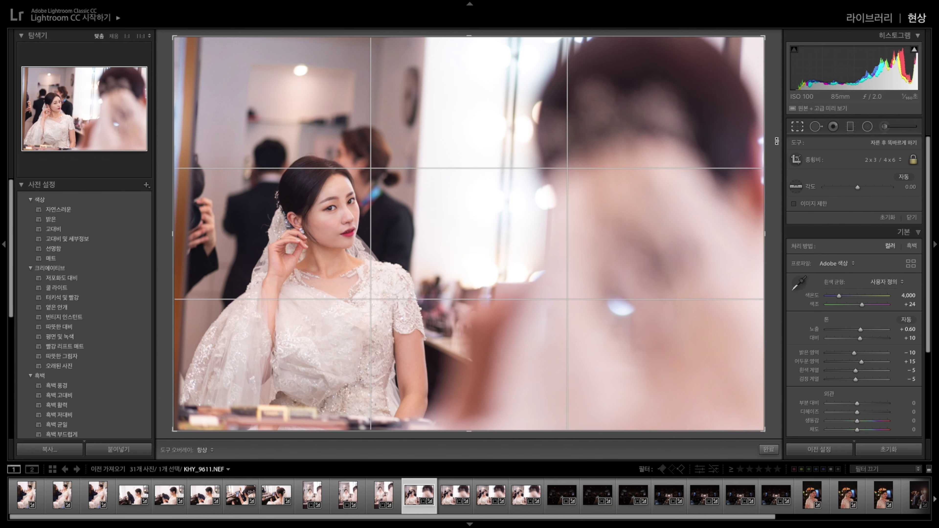
{"action": "left_click_drag", "start_coordinate": [776, 141], "coordinate": [771, 124]}
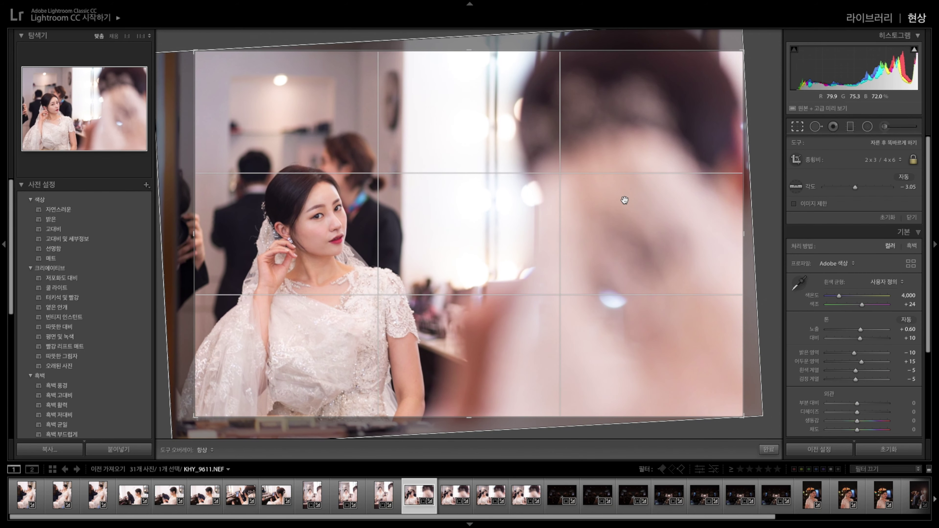
{"action": "key", "text": "Return"}
{"action": "key", "text": "r"}
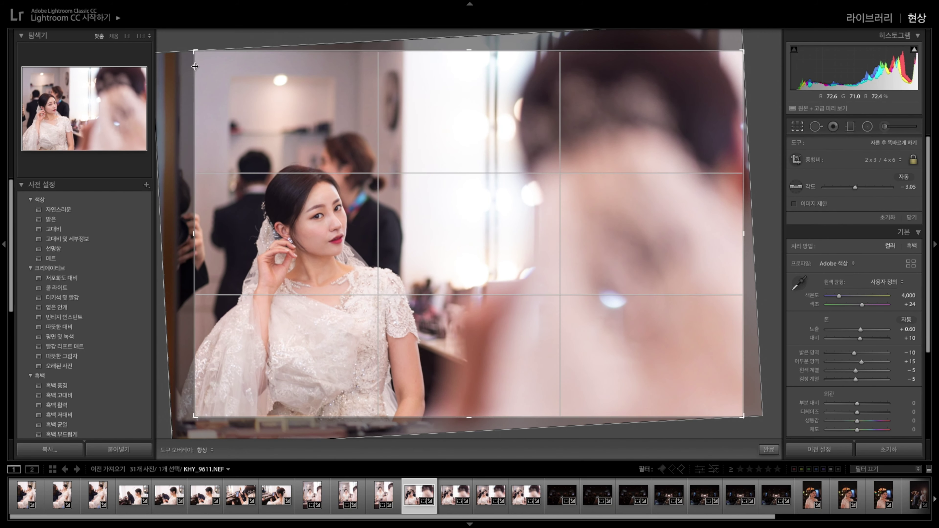
{"action": "key", "text": "Return"}
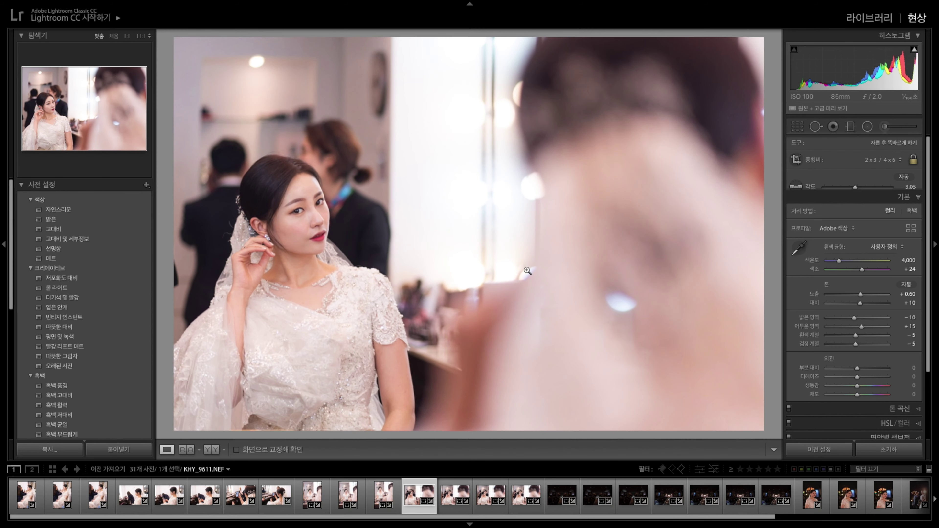
Crop KHY_9614 tighter from its top-left corner.
{"action": "key", "text": "Right"}
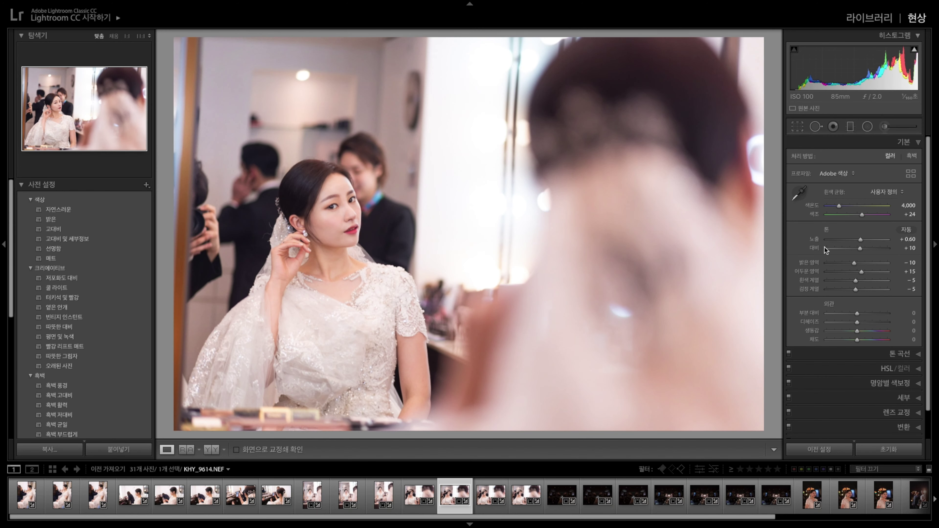
{"action": "key", "text": "r"}
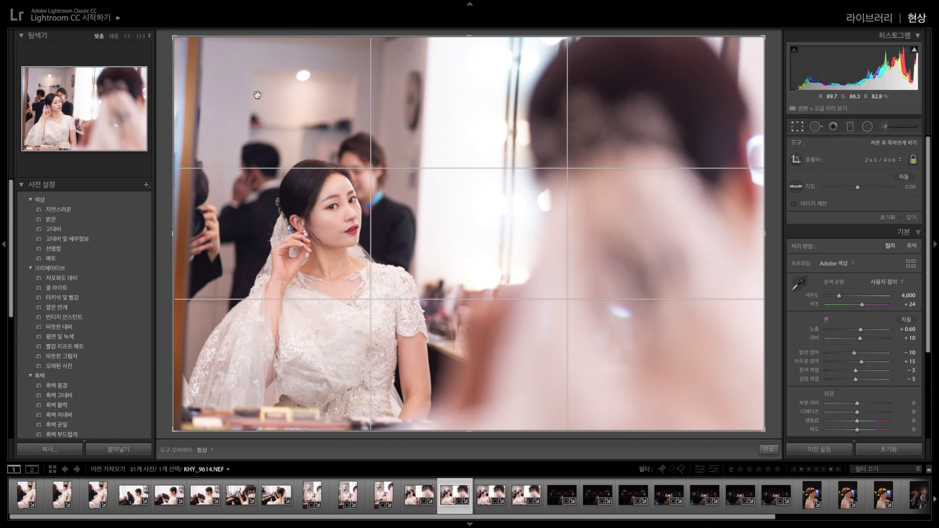
{"action": "left_click_drag", "start_coordinate": [172, 36], "coordinate": [205, 68]}
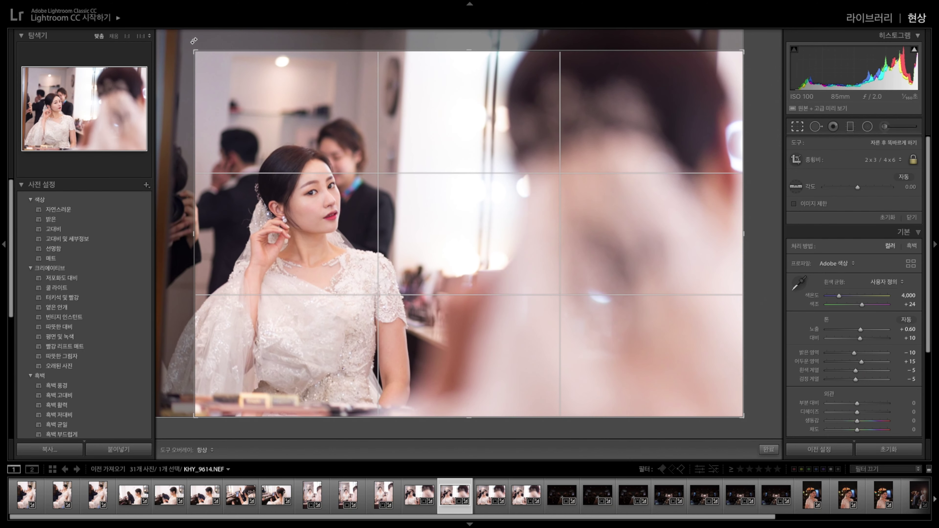
{"action": "key", "text": "Return"}
Sync KHY_9614's settings to KHY_9615, then move ahead to the dark venue shot.
{"action": "key", "text": "Right"}
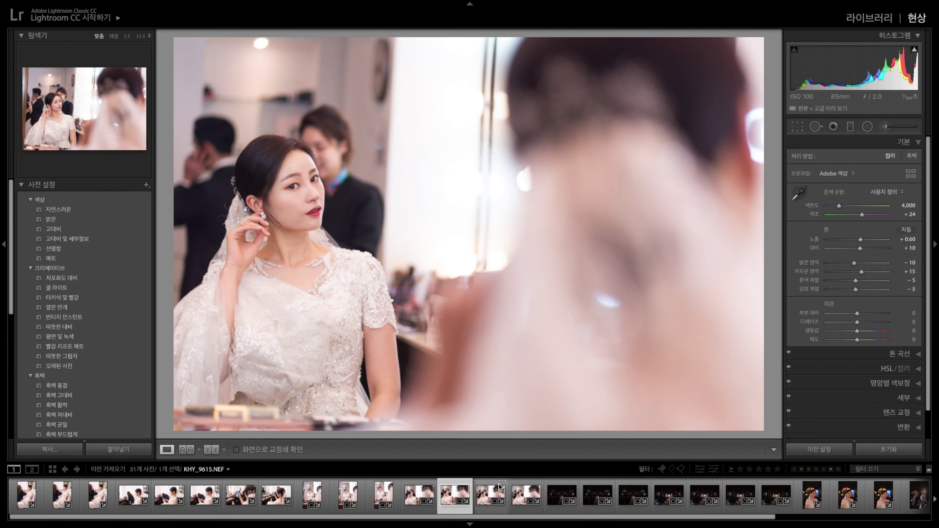
{"action": "left_click", "coordinate": [487, 500], "text": "shift"}
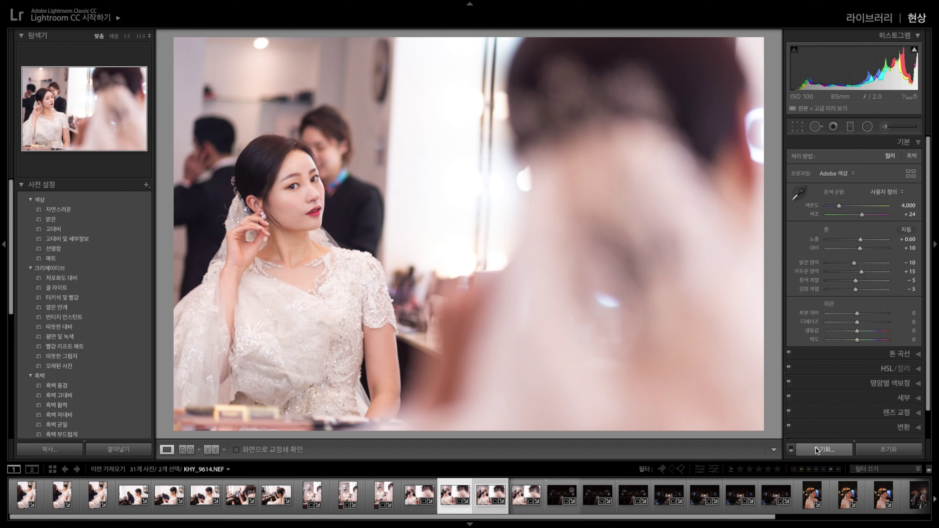
{"action": "left_click", "coordinate": [824, 449]}
{"action": "left_click", "coordinate": [585, 329]}
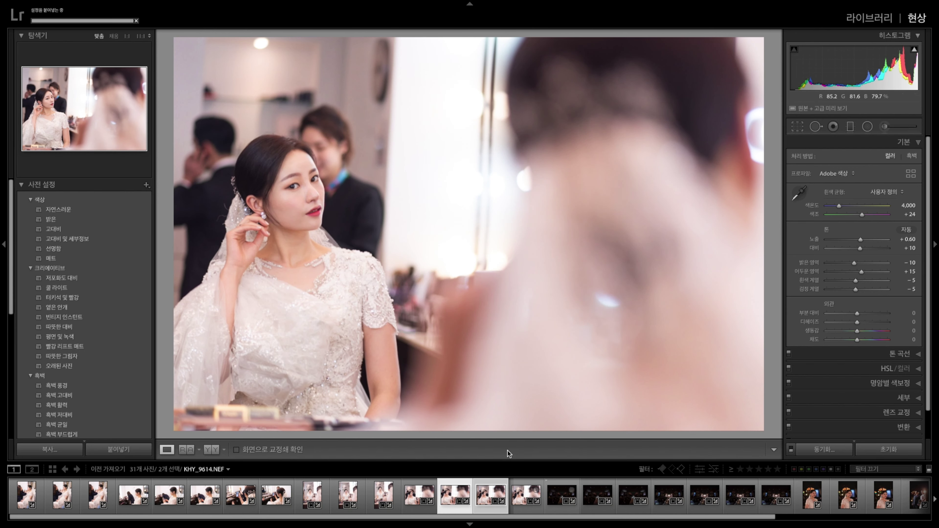
{"action": "left_click", "coordinate": [490, 480]}
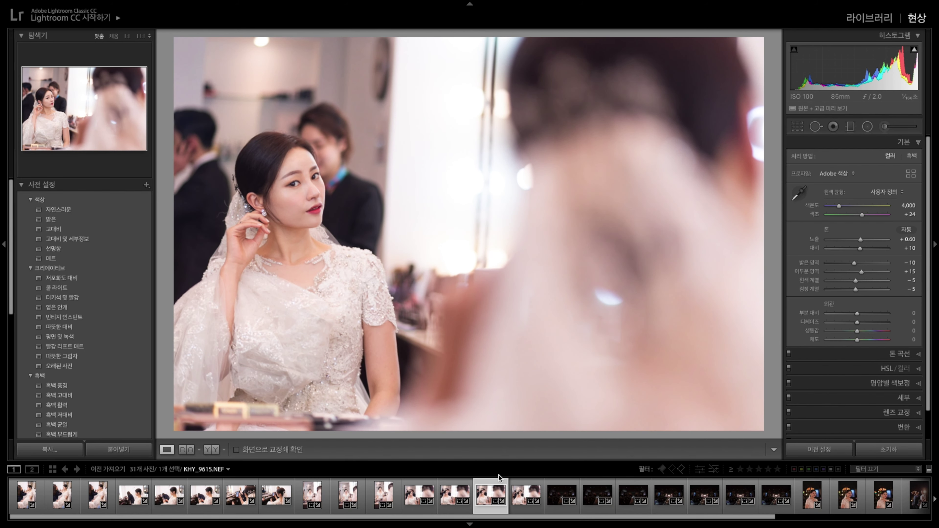
{"action": "key", "text": "Right"}
{"action": "key", "text": "Right"}
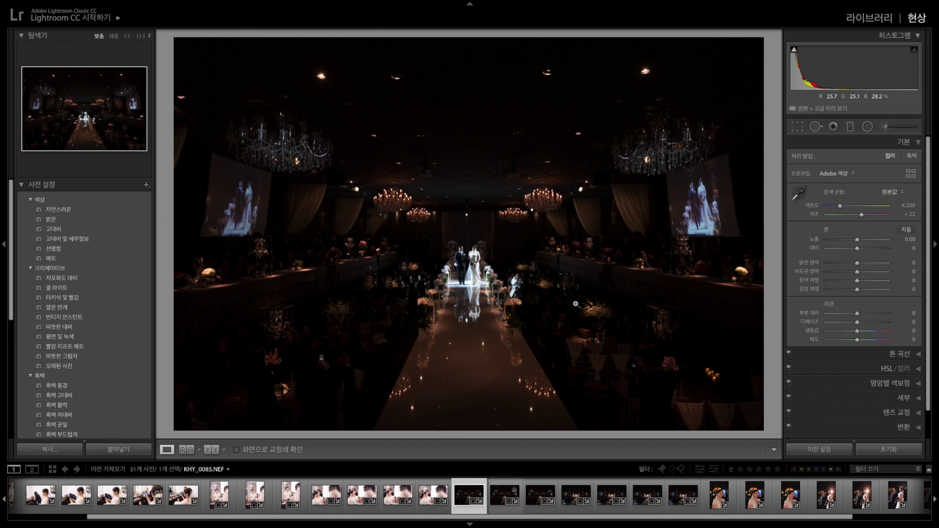
Set KHY_0085.NEF Basic tone: exposure +1.55, highlights −21, shadows +25, plus contrast, whites, blacks.
{"action": "mouse_move", "coordinate": [859, 240]}
{"action": "left_mouse_down"}
{"action": "mouse_move", "coordinate": [869, 241]}
{"action": "mouse_move", "coordinate": [862, 248]}
{"action": "left_mouse_up"}
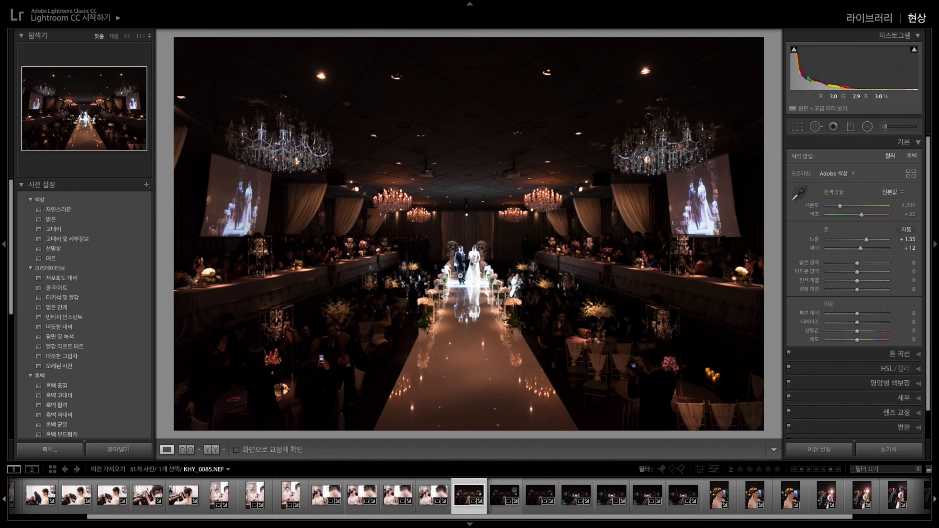
{"action": "left_click_drag", "start_coordinate": [853, 265], "coordinate": [851, 266]}
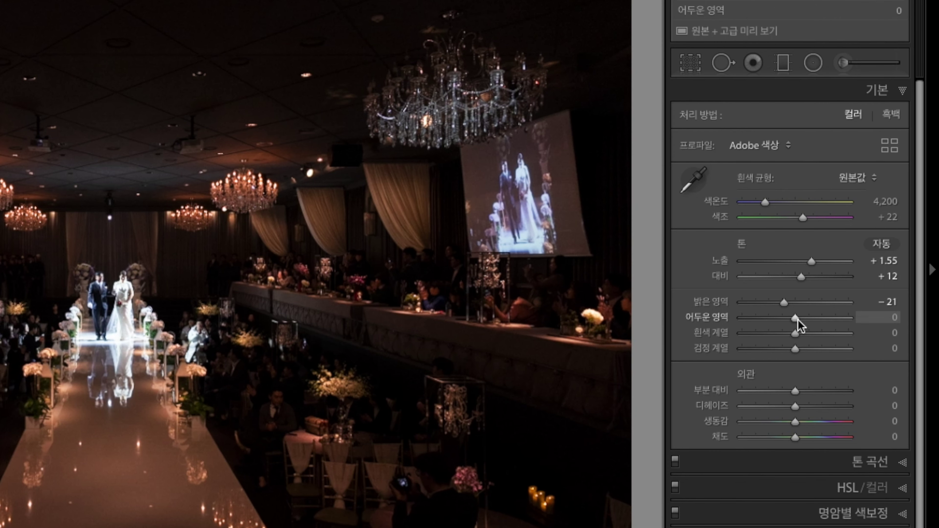
{"action": "mouse_move", "coordinate": [797, 319]}
{"action": "left_mouse_down"}
{"action": "mouse_move", "coordinate": [810, 319]}
{"action": "mouse_move", "coordinate": [786, 334]}
{"action": "mouse_move", "coordinate": [786, 349]}
{"action": "left_mouse_up"}
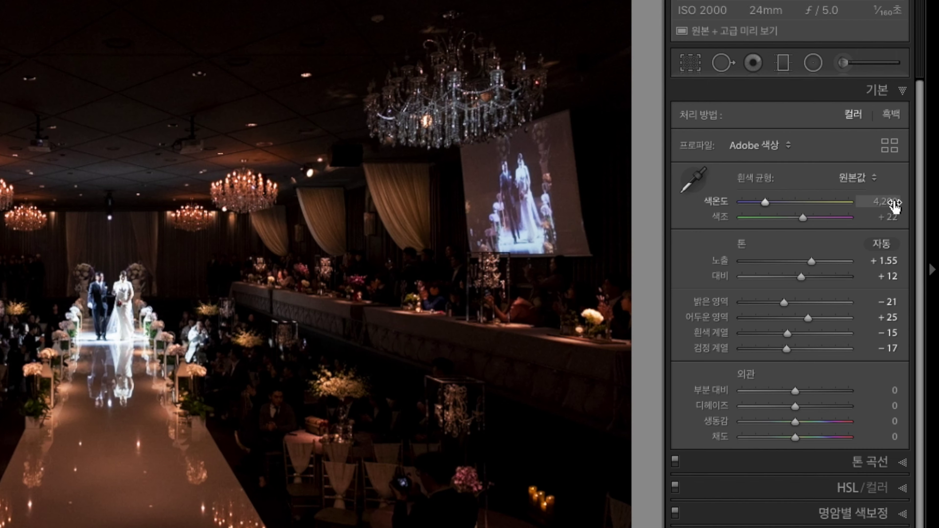
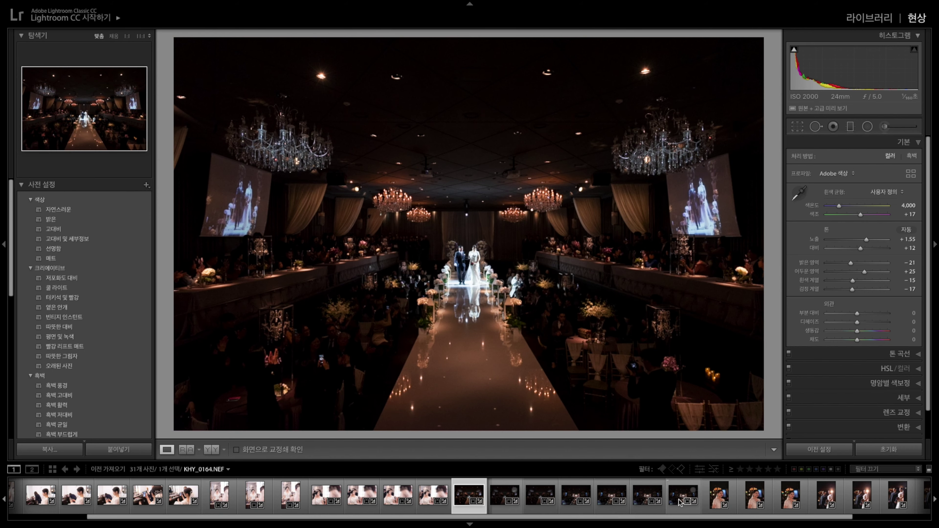
Sync KHY_0085's edits to the adjacent hall shots so KHY_0087 gets exposure +1.55, temperature 4,000, tint +17.
{"action": "key", "text": "Right"}
{"action": "key", "text": "Right"}
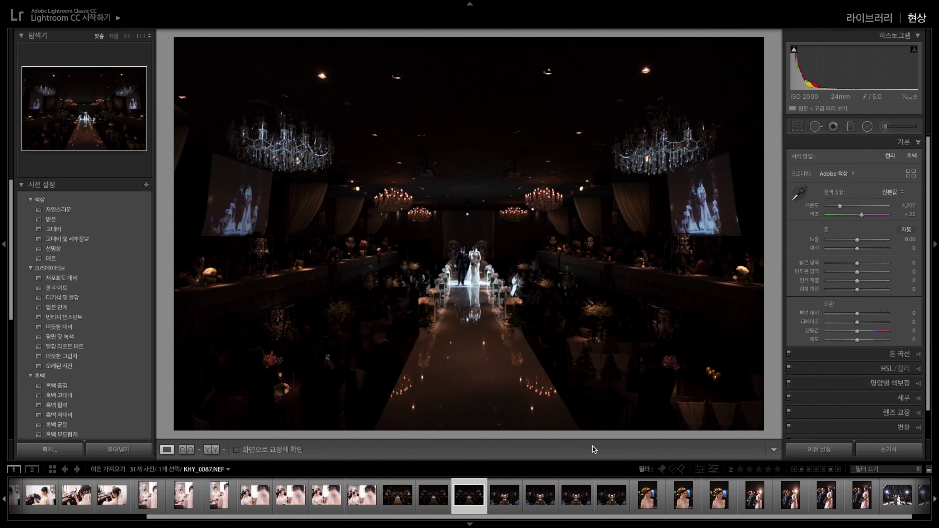
{"action": "key", "text": "Right"}
{"action": "left_click", "coordinate": [375, 497]}
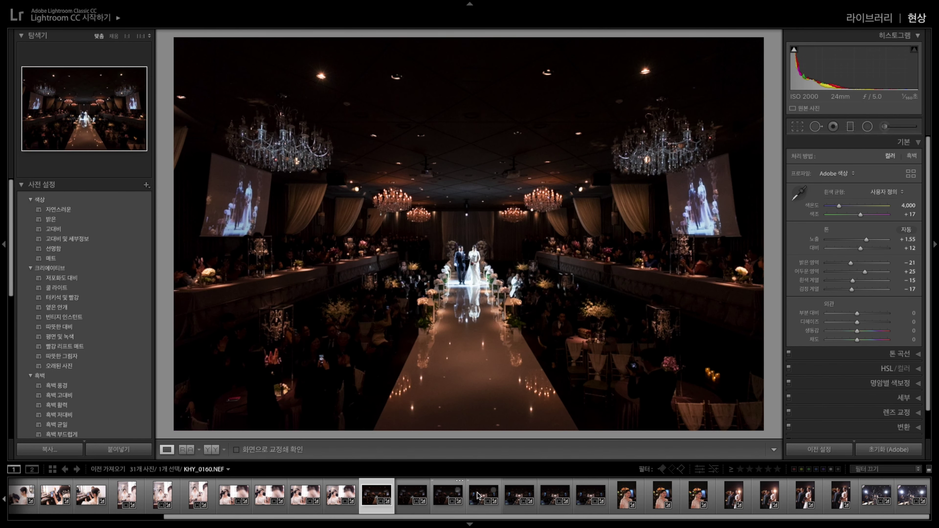
{"action": "left_click", "coordinate": [484, 495], "text": "shift"}
{"action": "left_click", "coordinate": [828, 450]}
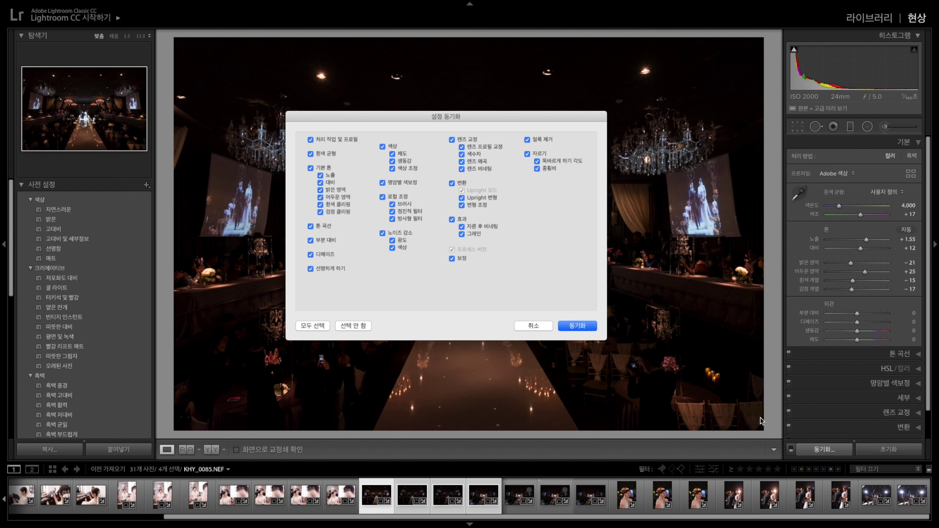
{"action": "left_click", "coordinate": [575, 325]}
{"action": "left_click", "coordinate": [392, 494]}
{"action": "key", "text": "Right"}
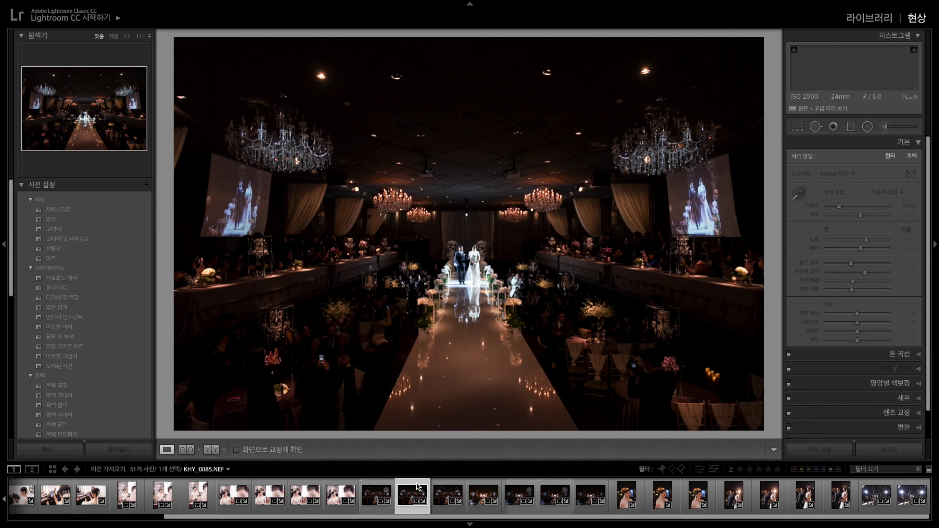
{"action": "key", "text": "Right"}
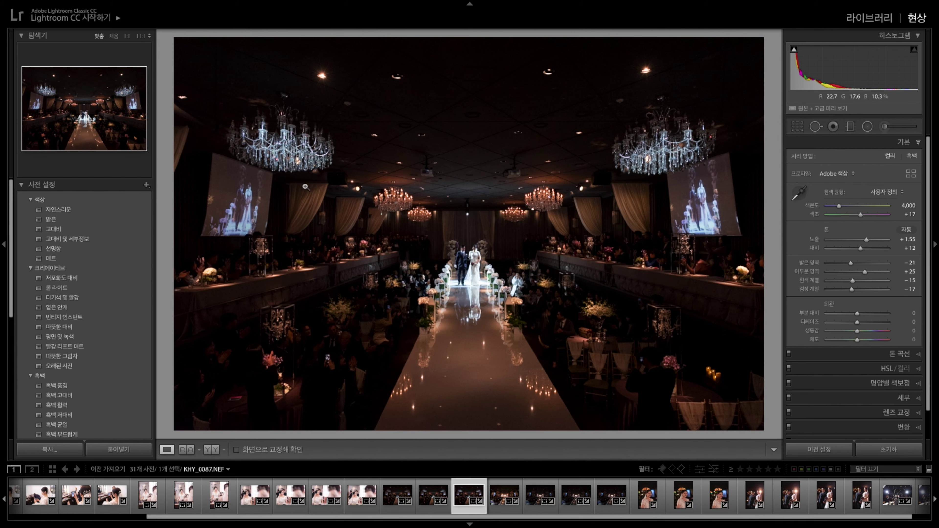
Straighten KHY_0087 to -0.31° by drawing a level reference line across the hall.
{"action": "left_click", "coordinate": [797, 127]}
{"action": "left_click_drag", "start_coordinate": [774, 146], "coordinate": [776, 145]}
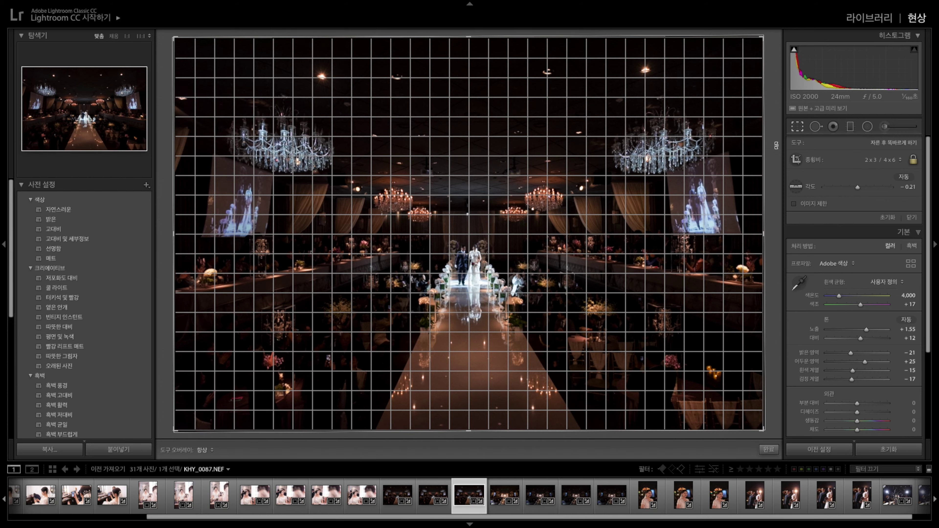
{"action": "left_click_drag", "start_coordinate": [776, 145], "coordinate": [774, 143]}
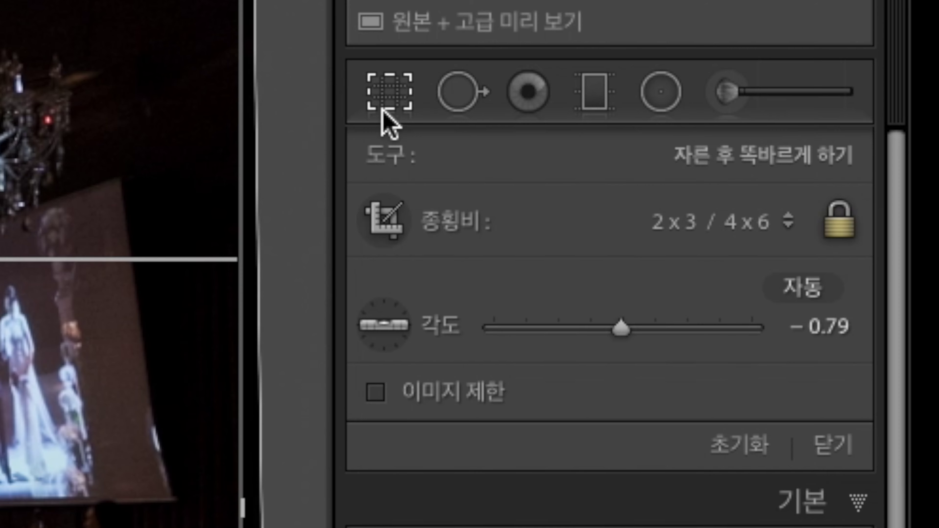
{"action": "key", "text": "ctrl+z"}
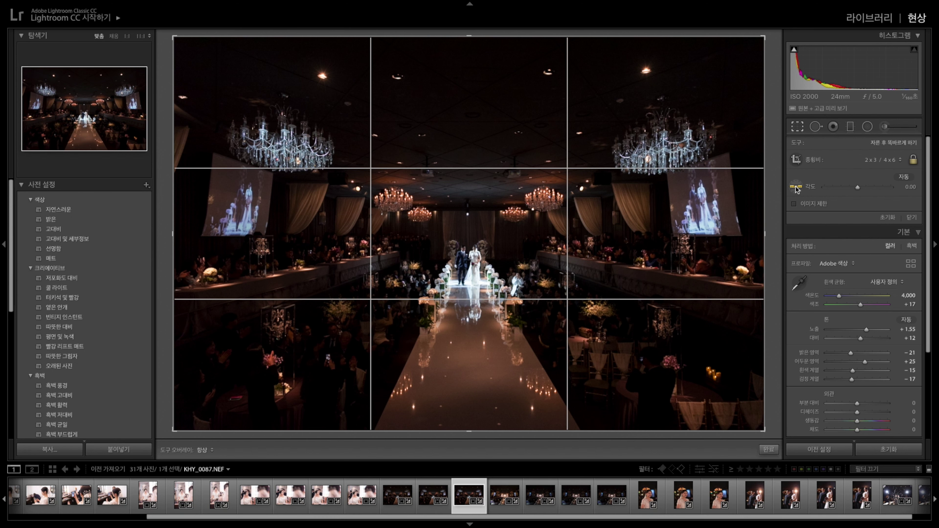
{"action": "left_click", "coordinate": [795, 187]}
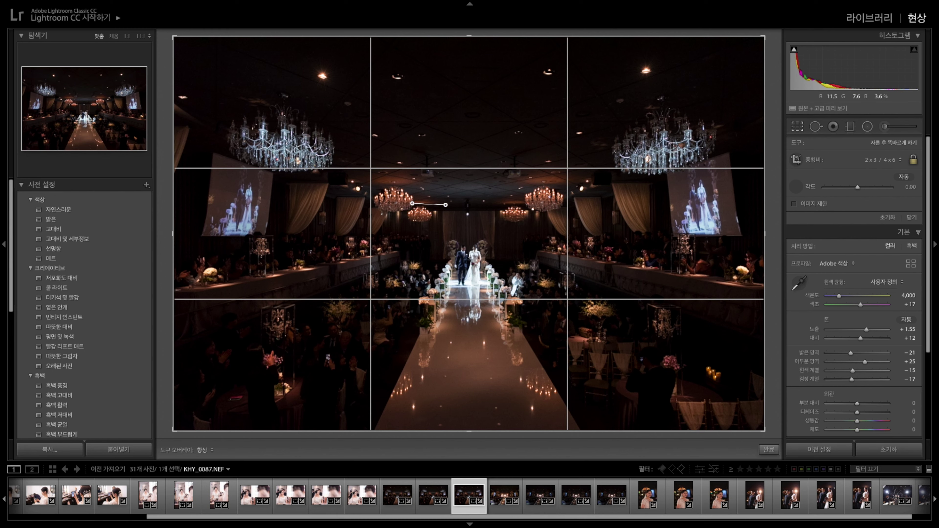
{"action": "left_click_drag", "start_coordinate": [445, 205], "coordinate": [527, 203]}
{"action": "left_click_drag", "start_coordinate": [526, 204], "coordinate": [527, 203]}
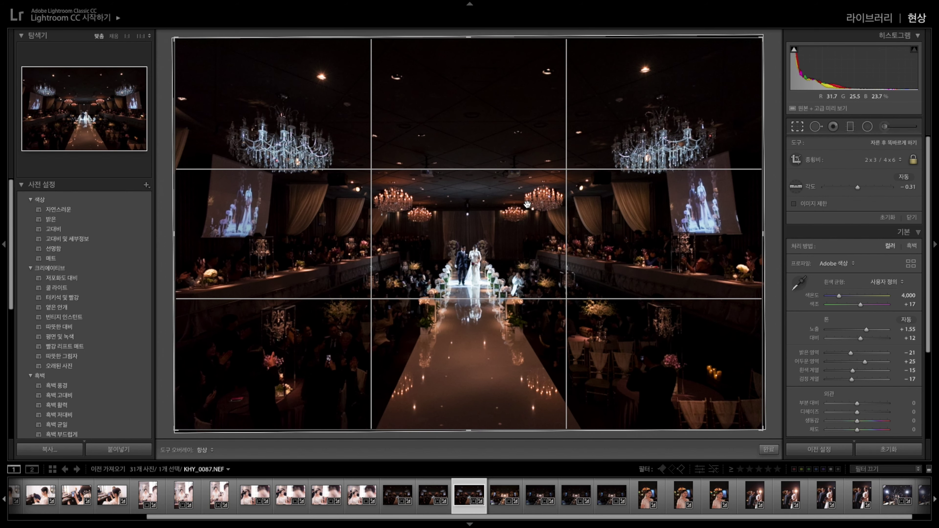
{"action": "key", "text": "Return"}
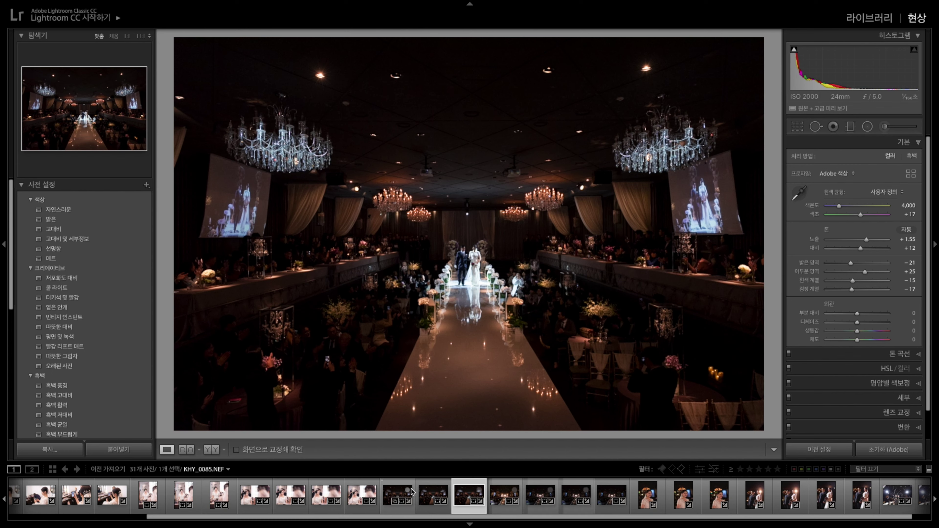
Sync the straighten correction to the neighbouring hall photos.
{"action": "left_click", "coordinate": [397, 494], "text": "shift"}
{"action": "left_click", "coordinate": [824, 448]}
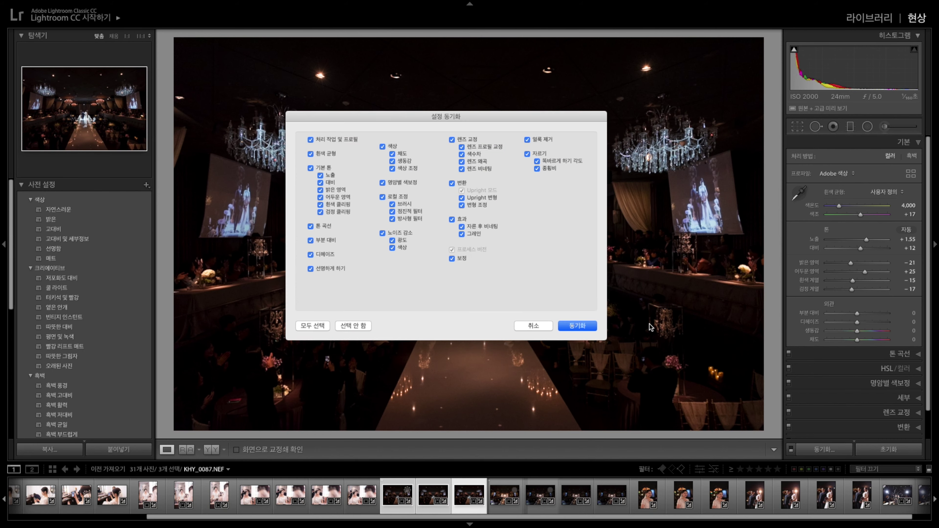
{"action": "left_click", "coordinate": [579, 324]}
{"action": "left_click", "coordinate": [400, 481]}
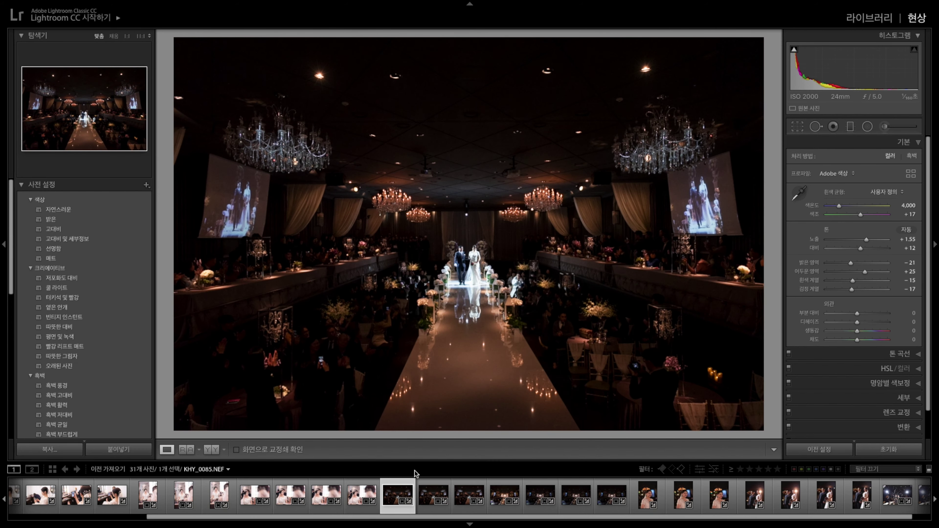
{"action": "key", "text": "Right"}
{"action": "key", "text": "Right"}
{"action": "key", "text": "Right"}
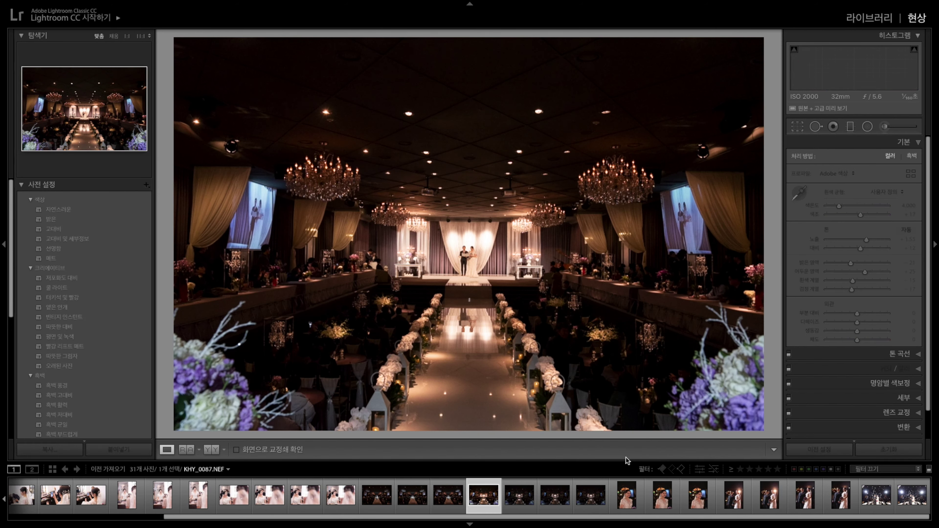
Slightly rotate the flower-aisle hall photo KHY_0160 to level it.
{"action": "key", "text": "Left"}
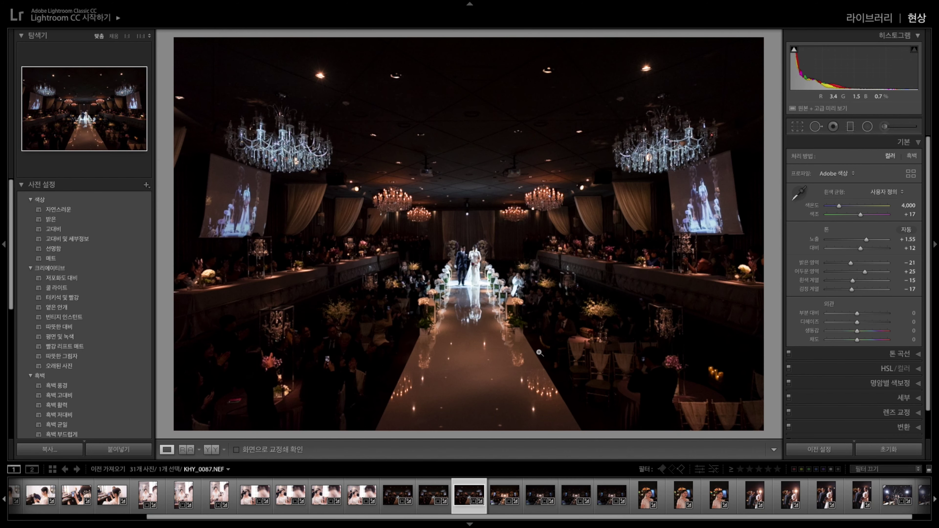
{"action": "key", "text": "Right"}
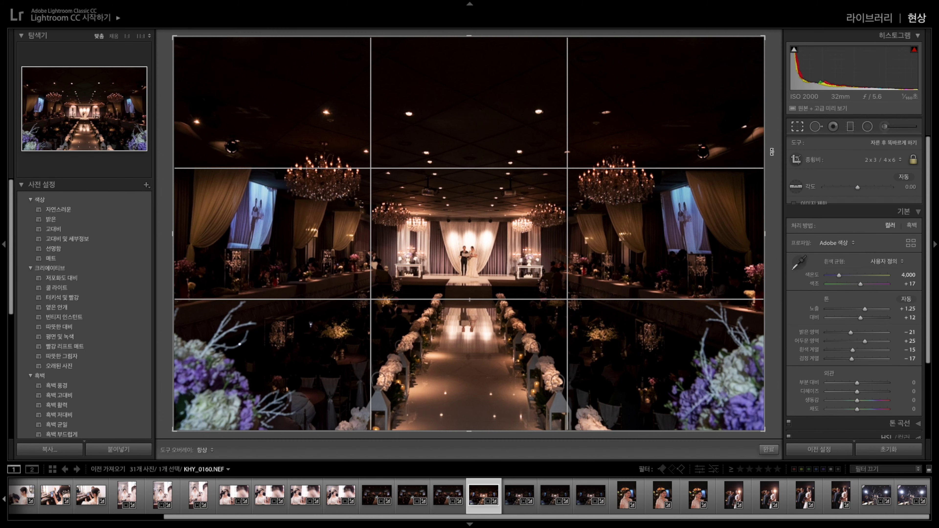
{"action": "left_click", "coordinate": [797, 126]}
{"action": "left_click_drag", "start_coordinate": [771, 154], "coordinate": [774, 148]}
{"action": "key", "text": "Return"}
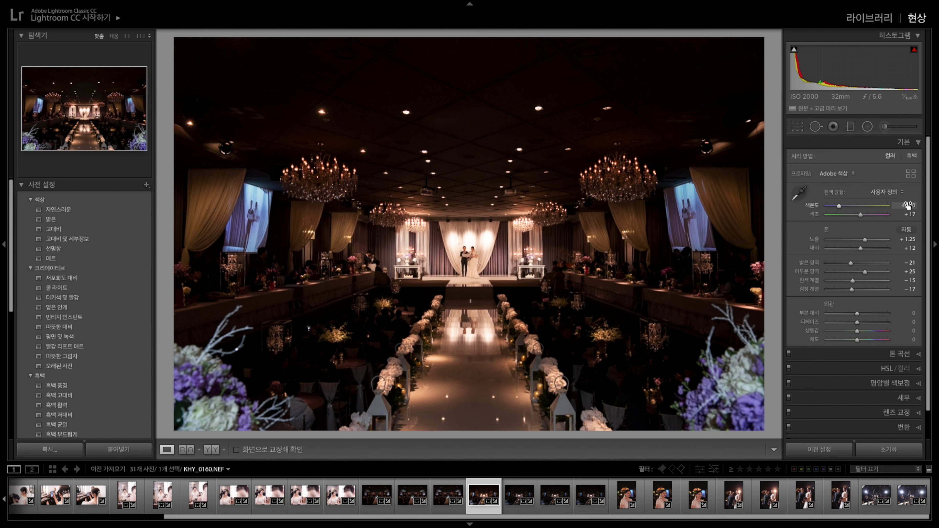
Cool the temperature to 3,650 and sync the edits to the following hall photos.
{"action": "left_click_drag", "start_coordinate": [903, 214], "coordinate": [902, 215]}
{"action": "left_click", "coordinate": [585, 501], "text": "shift"}
{"action": "left_click", "coordinate": [824, 449]}
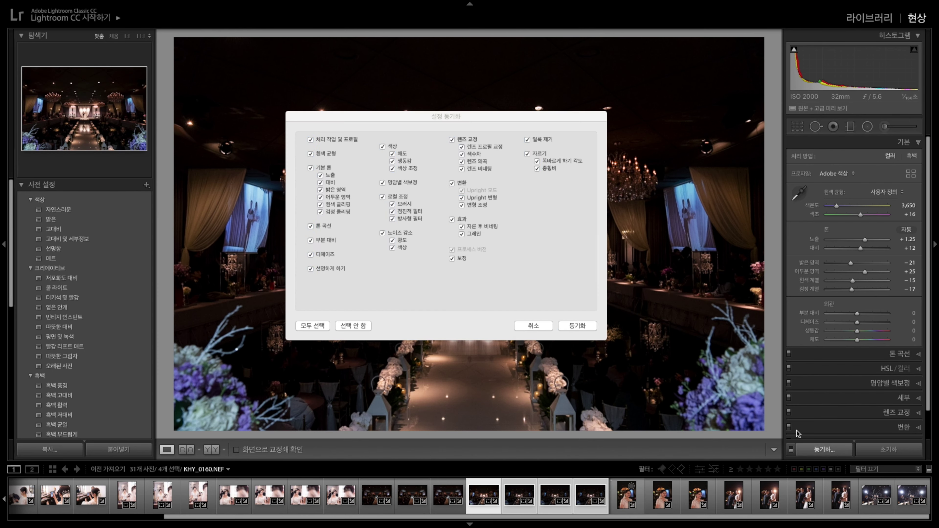
{"action": "left_click", "coordinate": [578, 326]}
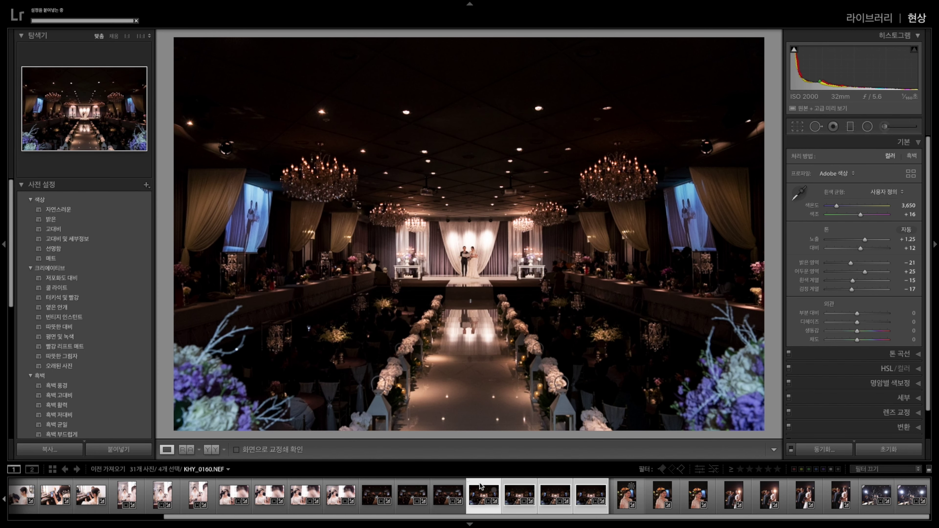
Compare the neighbouring shots and re-level KHY_0162 to -0.75°.
{"action": "key", "text": "Right"}
{"action": "key", "text": "Left"}
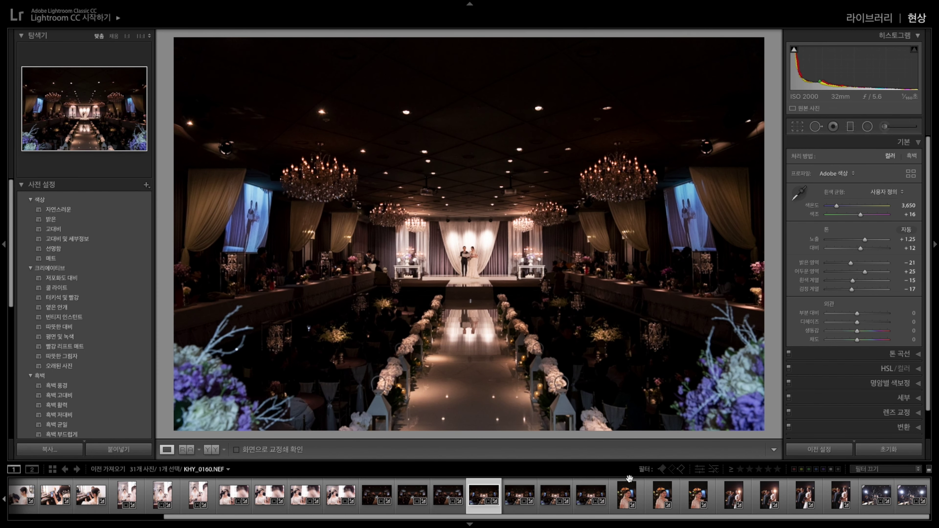
{"action": "key", "text": "Right"}
{"action": "key", "text": "Right"}
{"action": "key", "text": "Right"}
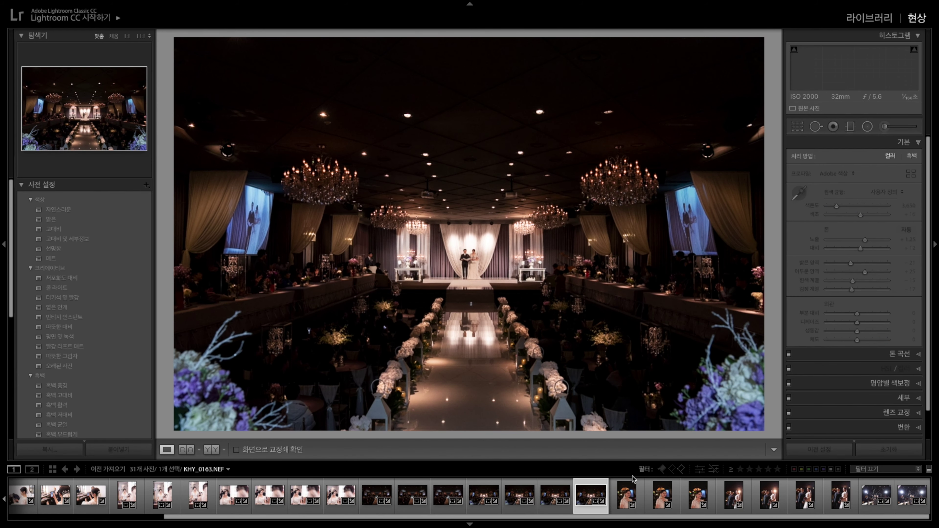
{"action": "key", "text": "Left"}
{"action": "key", "text": "Left"}
{"action": "key", "text": "Left"}
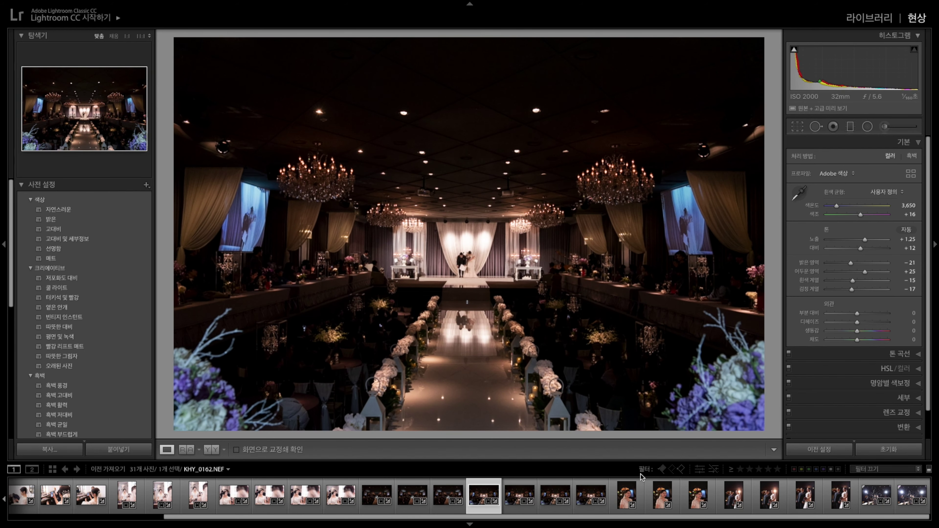
{"action": "key", "text": "Right"}
{"action": "left_click", "coordinate": [798, 128]}
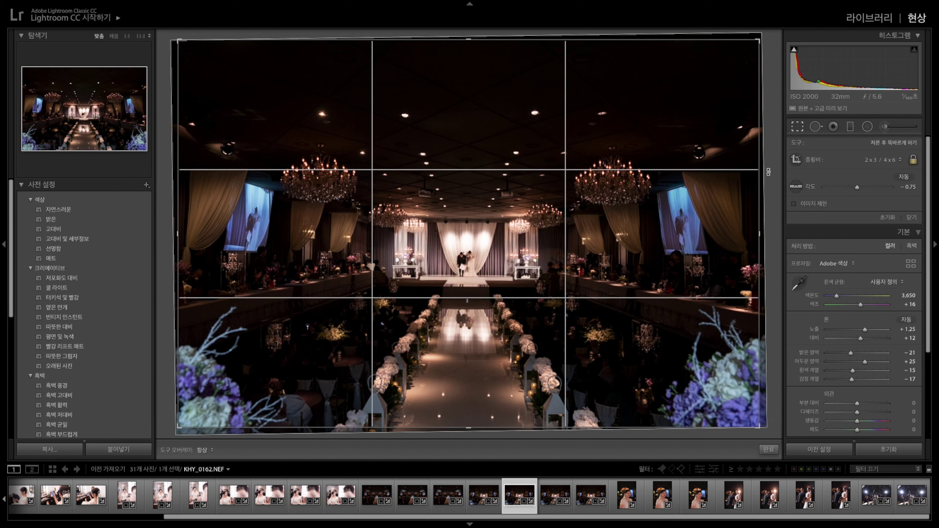
{"action": "mouse_move", "coordinate": [771, 172]}
{"action": "left_mouse_down"}
{"action": "mouse_move", "coordinate": [779, 164]}
{"action": "mouse_move", "coordinate": [767, 180]}
{"action": "left_mouse_up"}
{"action": "key", "text": "r"}
Straighten KHY_0164 to -1.19° and move on to the bride portrait HYK_7406.
{"action": "key", "text": "Right"}
{"action": "key", "text": "r"}
{"action": "key", "text": "r"}
{"action": "key", "text": "Right"}
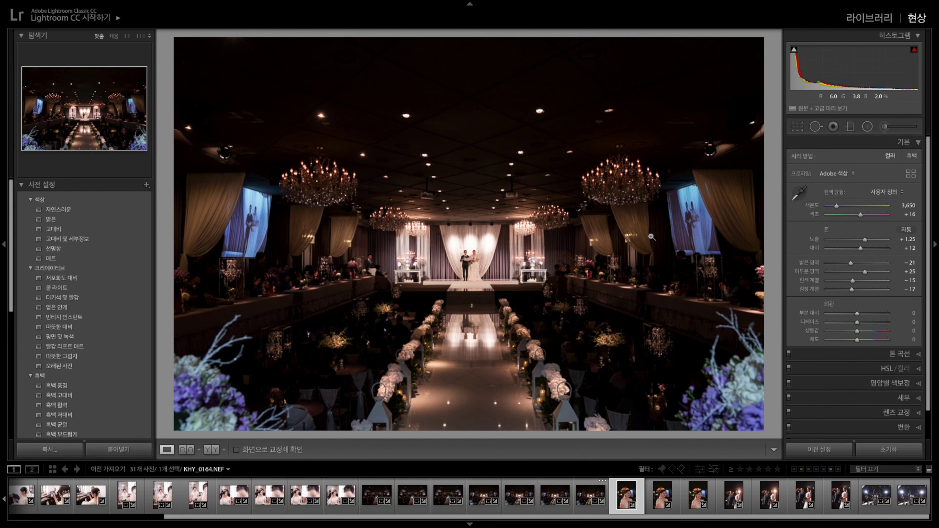
{"action": "left_click", "coordinate": [904, 240]}
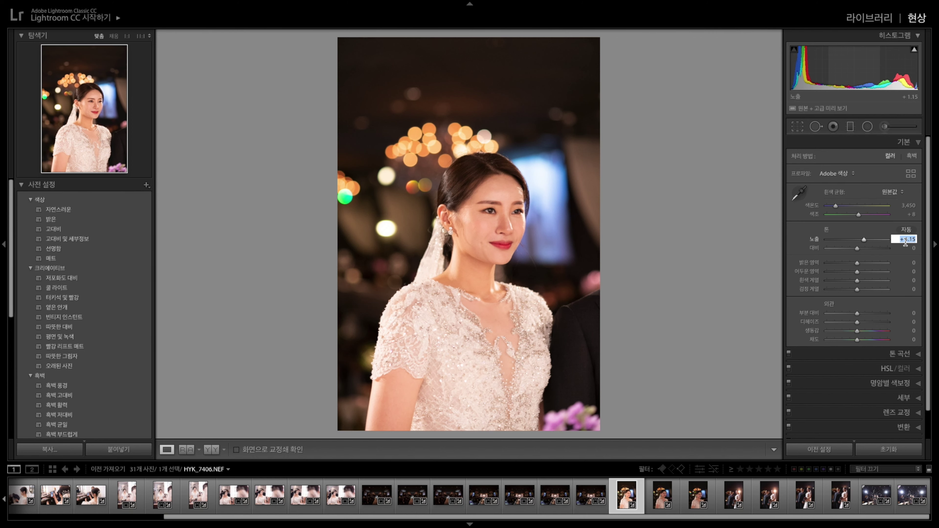
Give the bride portrait highlights -18, temperature 3,100, adjusted tint and exposure +1.70.
{"action": "type", "text": "1.5"}
{"action": "key", "text": "Return"}
{"action": "mouse_move", "coordinate": [856, 263]}
{"action": "left_mouse_down"}
{"action": "mouse_move", "coordinate": [864, 272]}
{"action": "mouse_move", "coordinate": [854, 282]}
{"action": "left_mouse_up"}
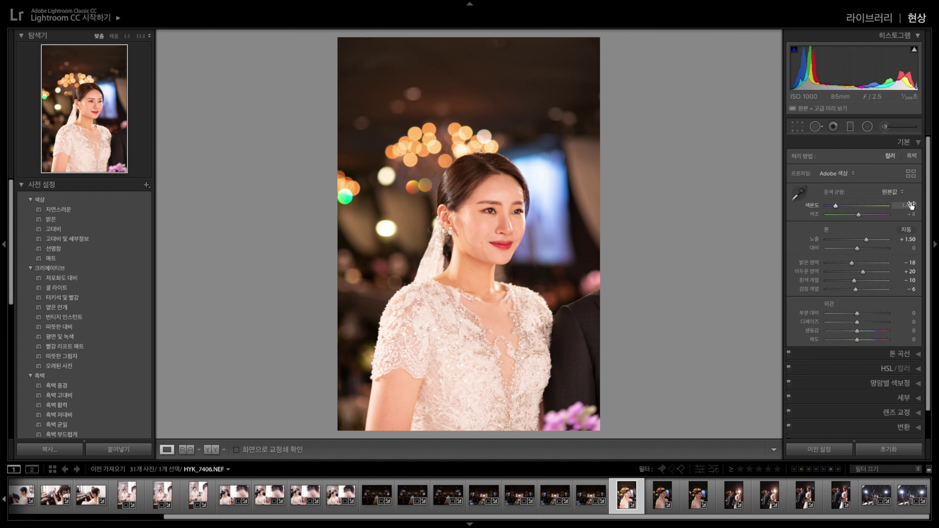
{"action": "left_click_drag", "start_coordinate": [910, 206], "coordinate": [906, 205]}
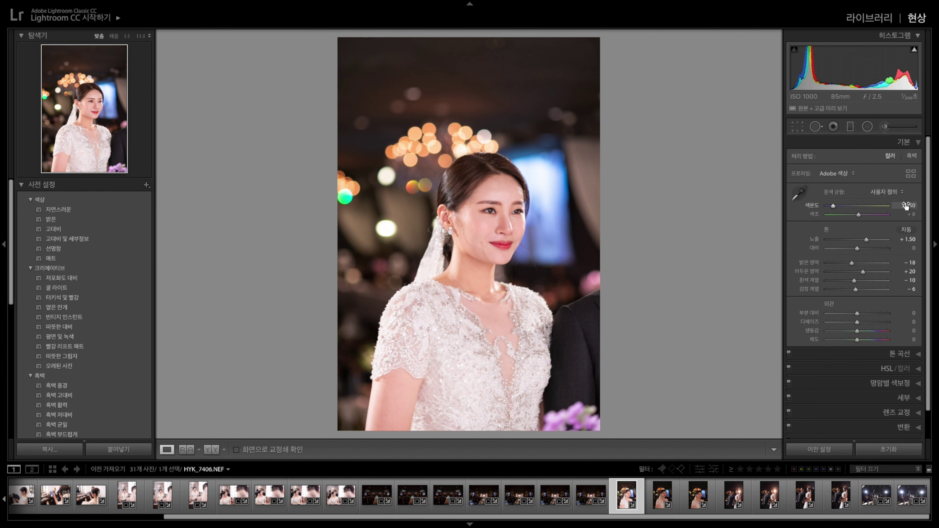
{"action": "left_click", "coordinate": [905, 205]}
{"action": "key", "text": "Tab"}
{"action": "key", "text": "Down"}
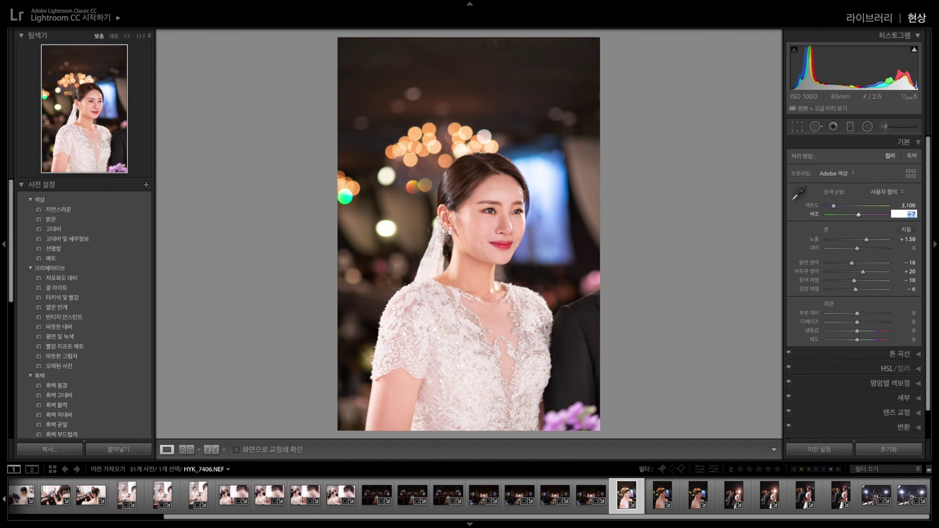
{"action": "left_click_drag", "start_coordinate": [907, 239], "coordinate": [910, 249]}
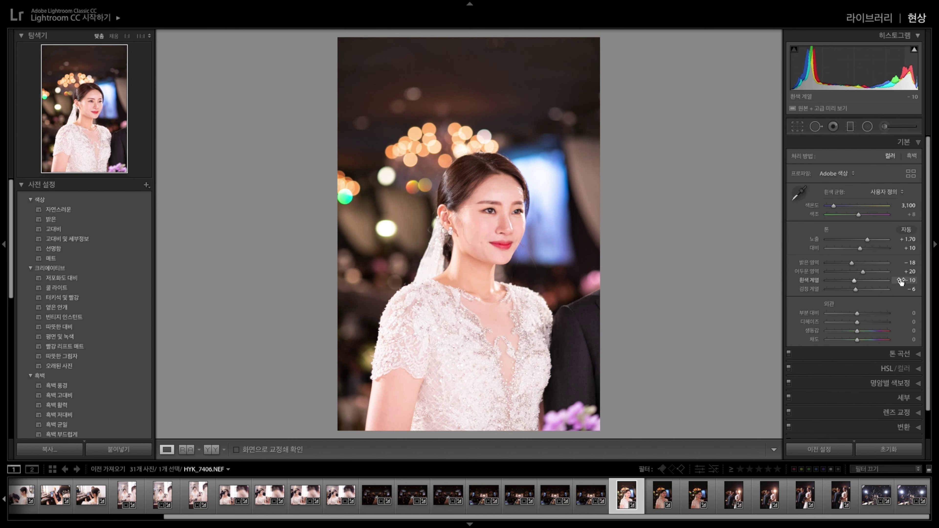
{"action": "left_click_drag", "start_coordinate": [909, 239], "coordinate": [910, 239]}
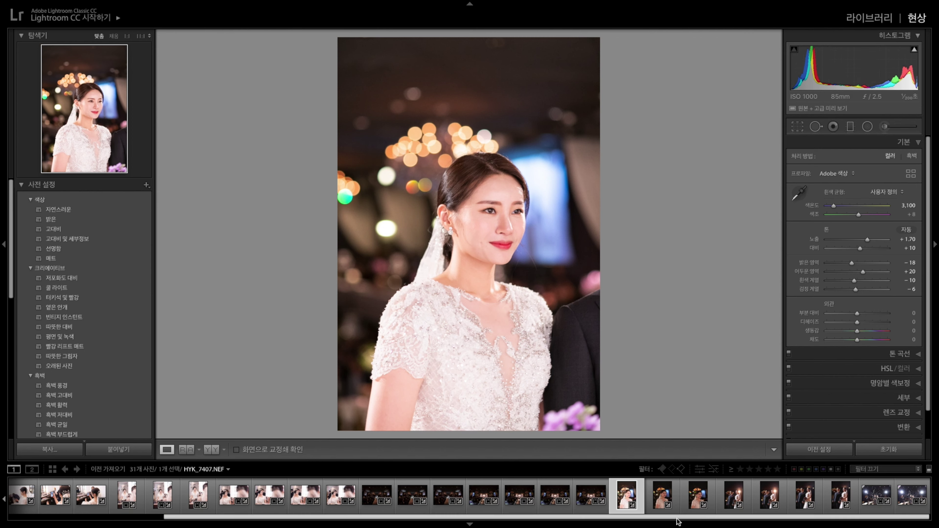
Sync the bride portrait's settings to the next two portraits.
{"action": "left_click", "coordinate": [695, 501], "text": "shift"}
{"action": "left_click", "coordinate": [821, 449]}
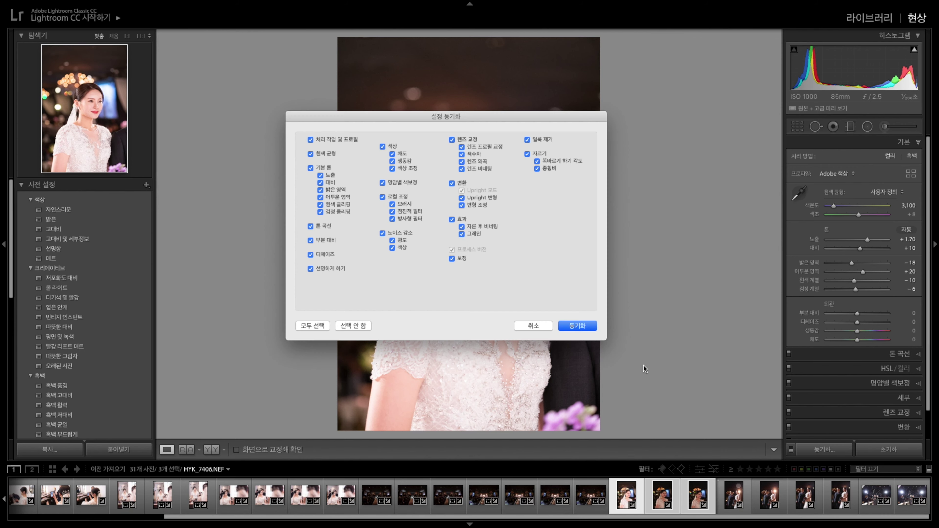
{"action": "left_click", "coordinate": [574, 325]}
{"action": "left_click", "coordinate": [698, 496]}
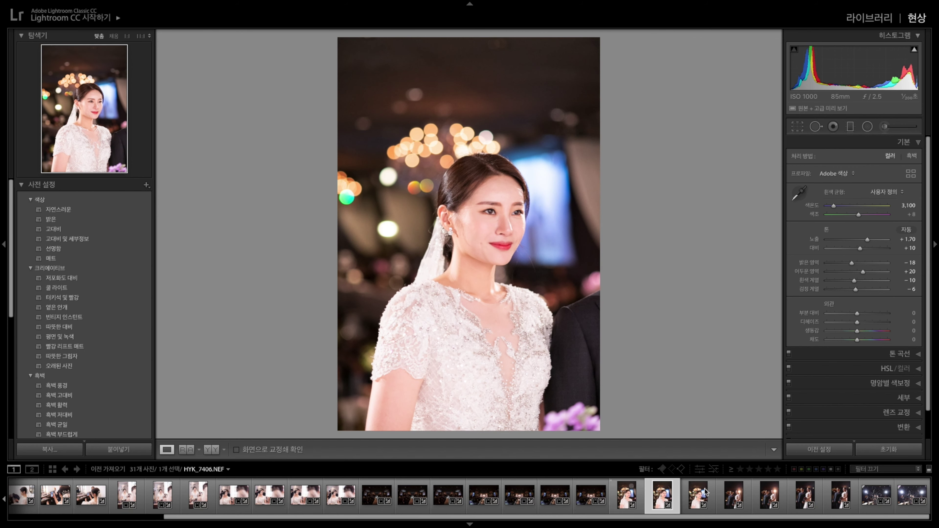
Tone HYK_7690 with adjusted temperature, exposure +0.40, contrast +3, highlights -19, shadows +22.
{"action": "left_click", "coordinate": [740, 483]}
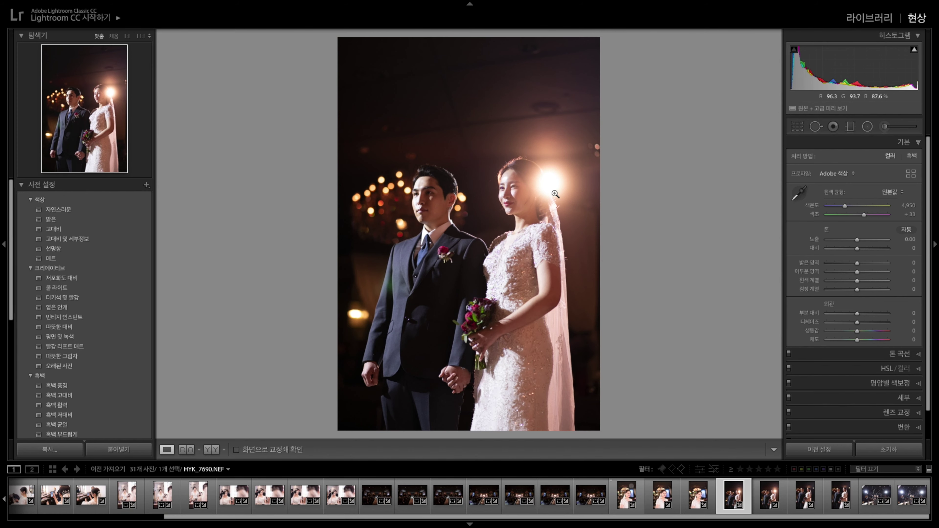
{"action": "key", "text": "Right"}
{"action": "key", "text": "Right"}
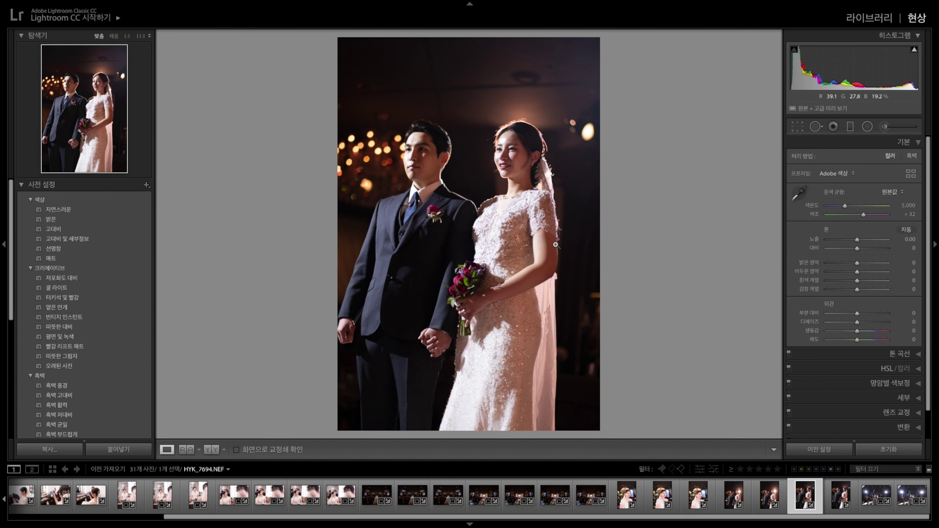
{"action": "key", "text": "Left"}
{"action": "key", "text": "Left"}
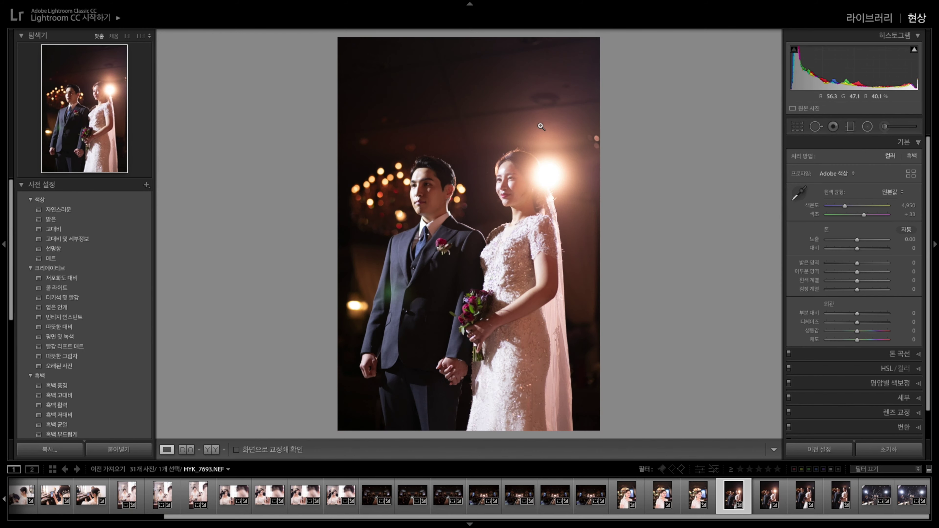
{"action": "key", "text": "Right"}
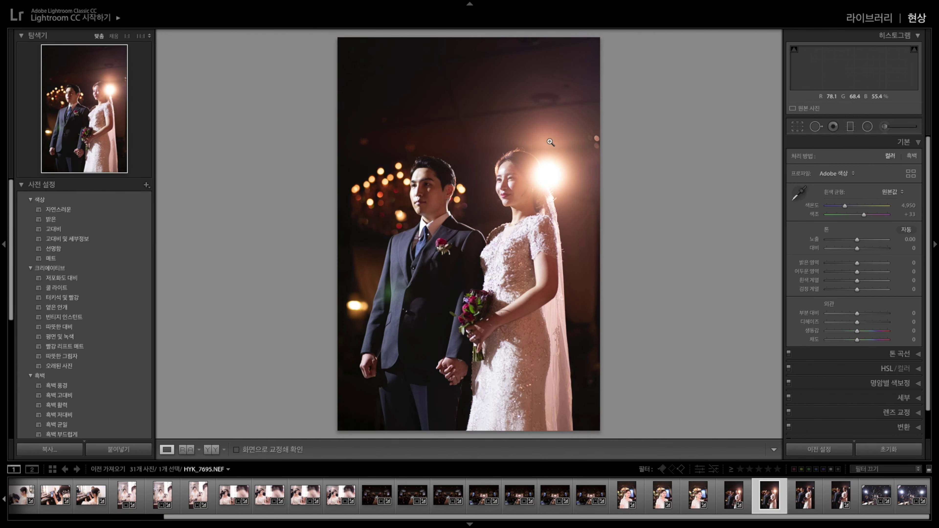
{"action": "key", "text": "Left"}
{"action": "key", "text": "Left"}
{"action": "key", "text": "Left"}
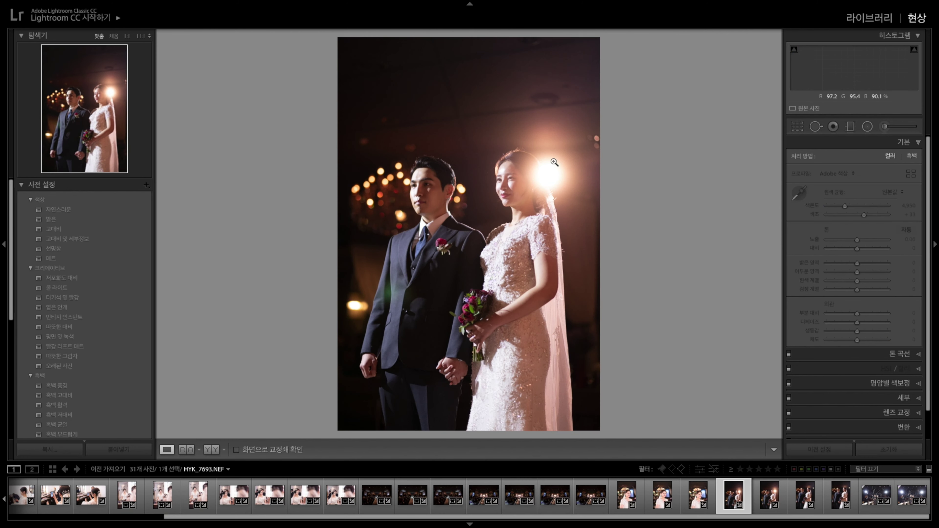
{"action": "left_click_drag", "start_coordinate": [844, 205], "coordinate": [860, 242]}
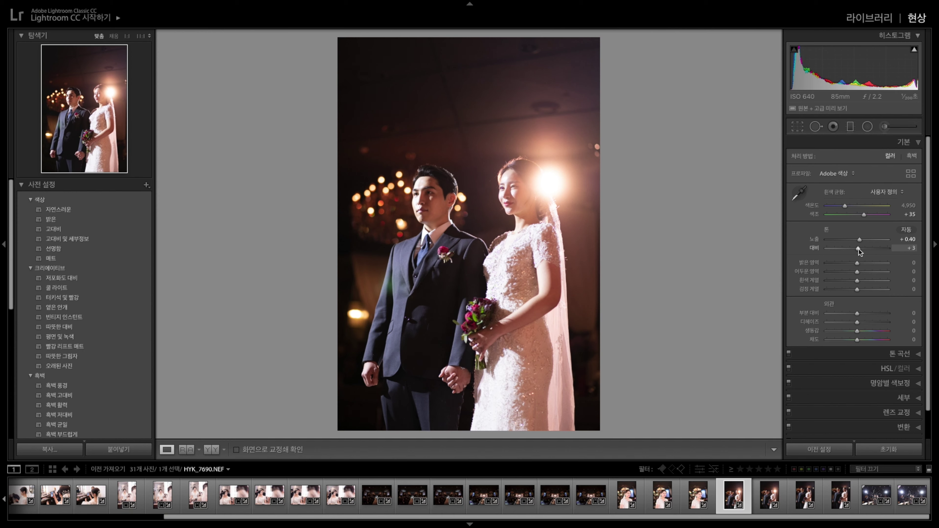
{"action": "left_click_drag", "start_coordinate": [857, 263], "coordinate": [864, 271]}
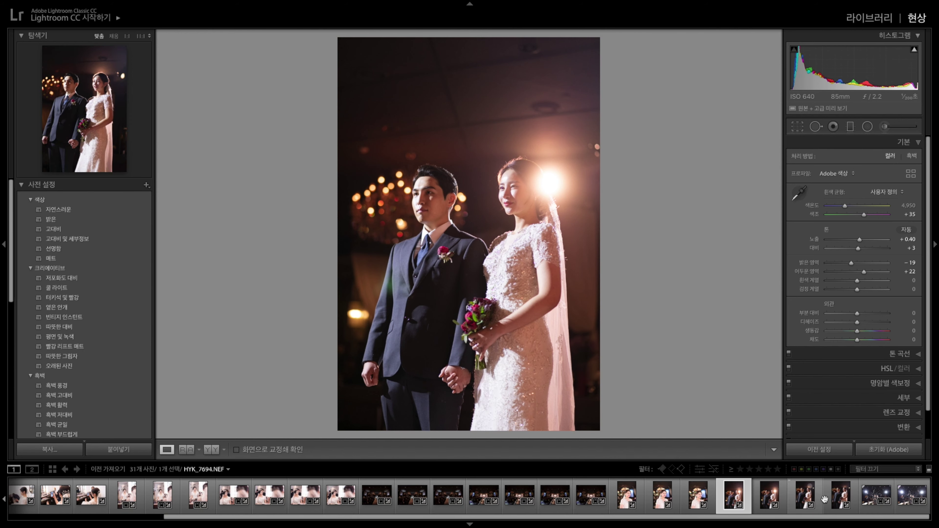
Sync HYK_7690's settings to the similar flare shots.
{"action": "left_click", "coordinate": [840, 496], "text": "shift"}
{"action": "left_click", "coordinate": [823, 449]}
{"action": "left_click", "coordinate": [587, 325]}
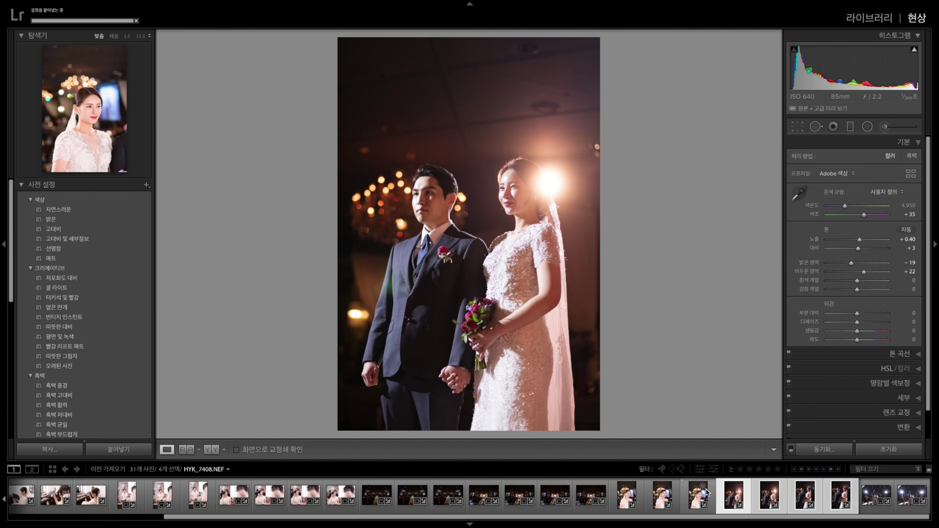
{"action": "left_click", "coordinate": [770, 496]}
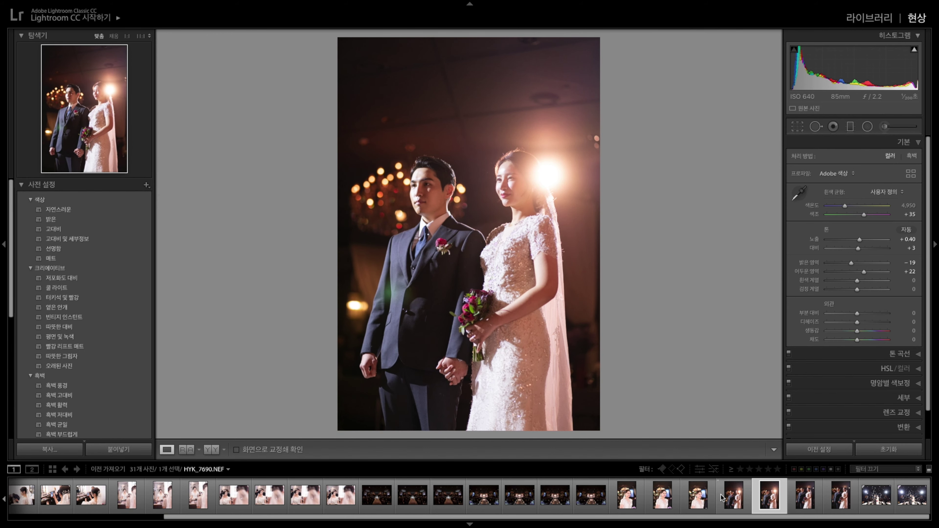
Set HYK_7694 to exposure +0.90, highlights -24, whites -20, temperature 4,850.
{"action": "left_click_drag", "start_coordinate": [913, 237], "coordinate": [911, 238]}
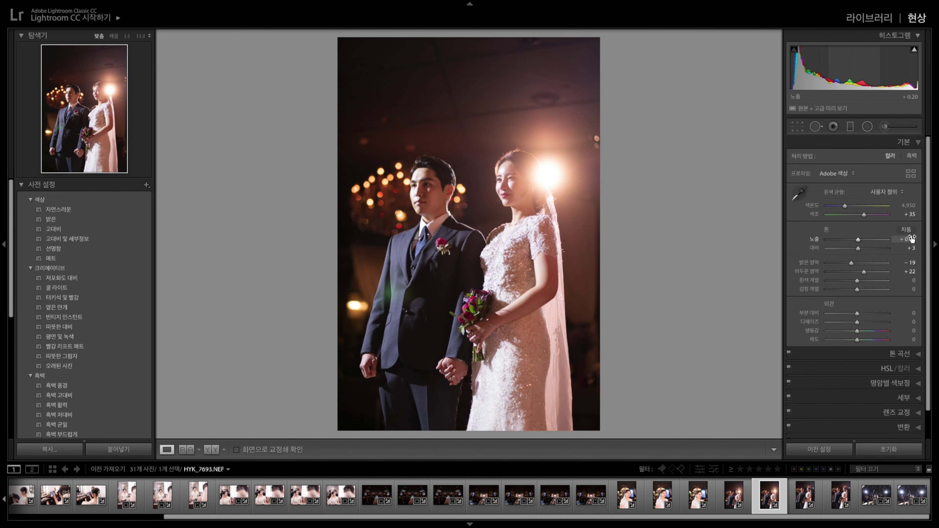
{"action": "key", "text": "Right"}
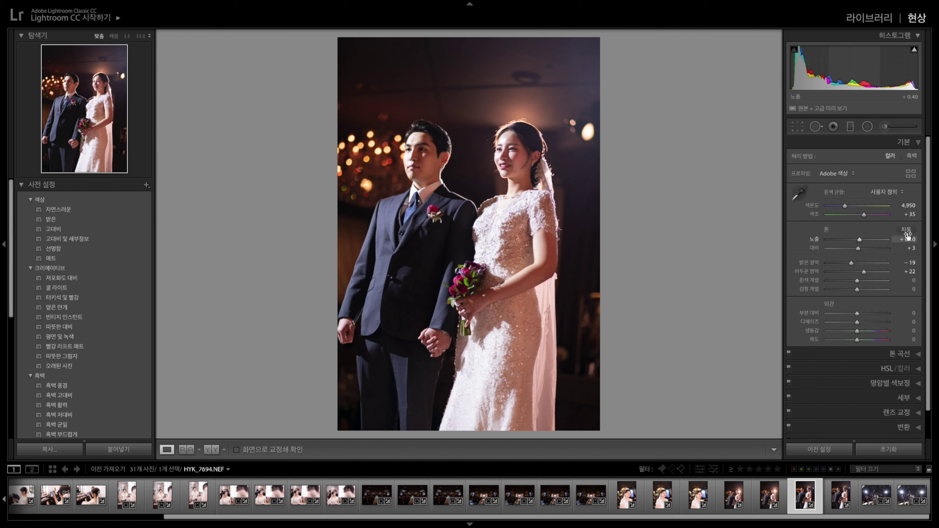
{"action": "mouse_move", "coordinate": [907, 237]}
{"action": "left_mouse_down"}
{"action": "mouse_move", "coordinate": [916, 237]}
{"action": "mouse_move", "coordinate": [901, 280]}
{"action": "left_mouse_up"}
{"action": "left_click", "coordinate": [908, 205]}
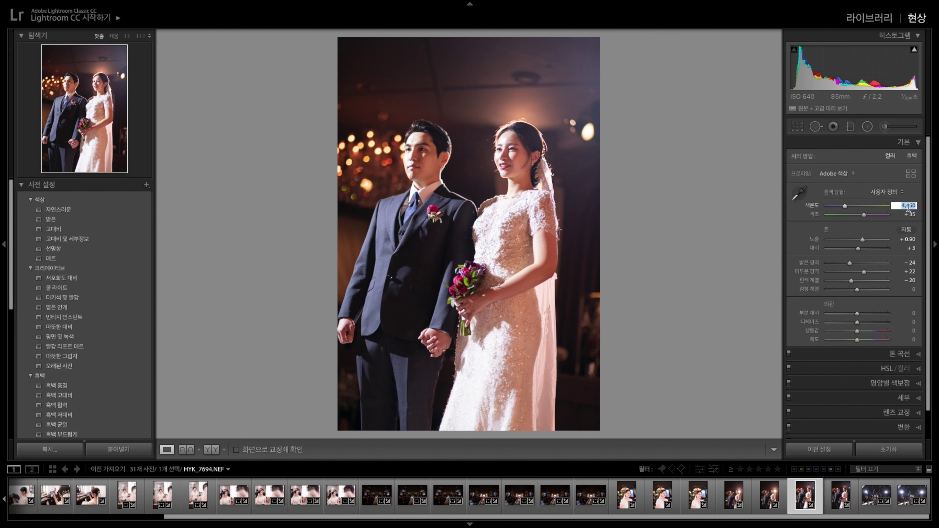
{"action": "type", "text": "4,900"}
{"action": "key", "text": "Return"}
Sync HYK_7694's edits to HYK_7695, then open the petal-shower photo.
{"action": "key", "text": "Right"}
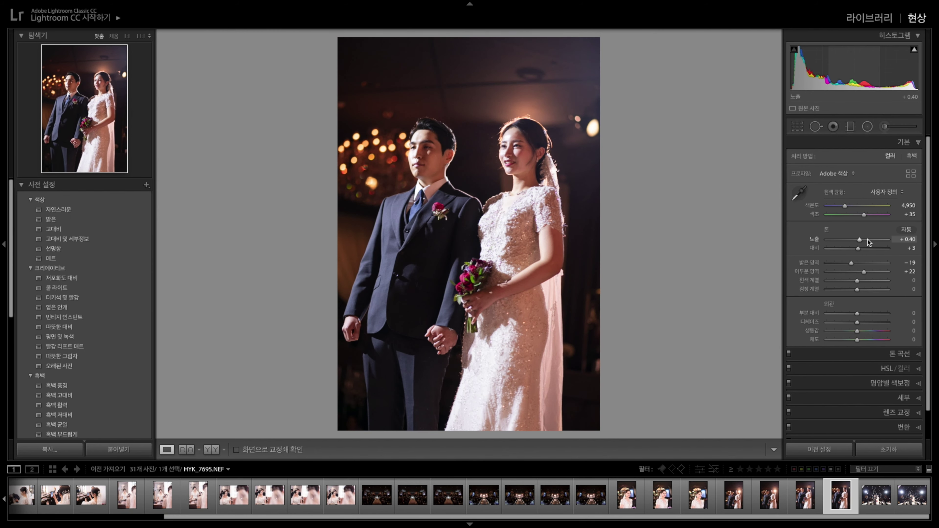
{"action": "left_click", "coordinate": [805, 494], "text": "ctrl"}
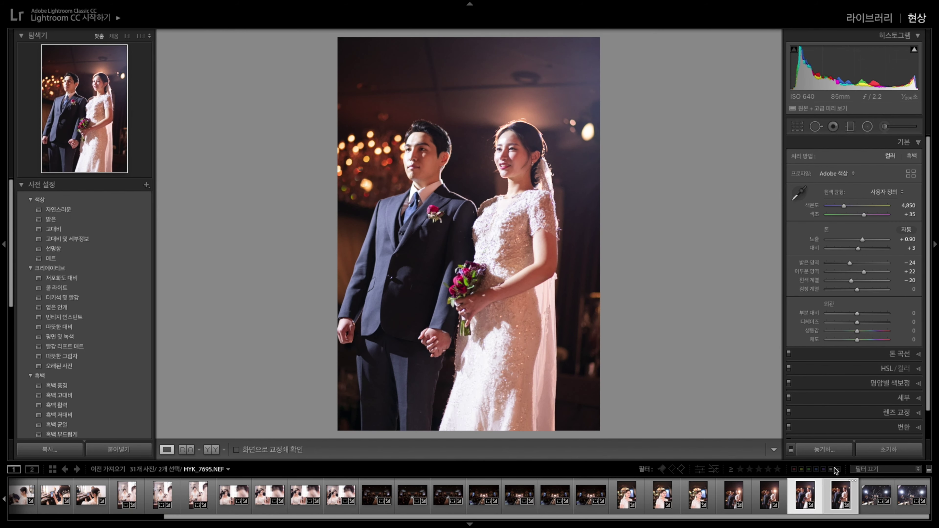
{"action": "left_click", "coordinate": [824, 448]}
{"action": "left_click", "coordinate": [577, 326]}
{"action": "mouse_move", "coordinate": [876, 496]}
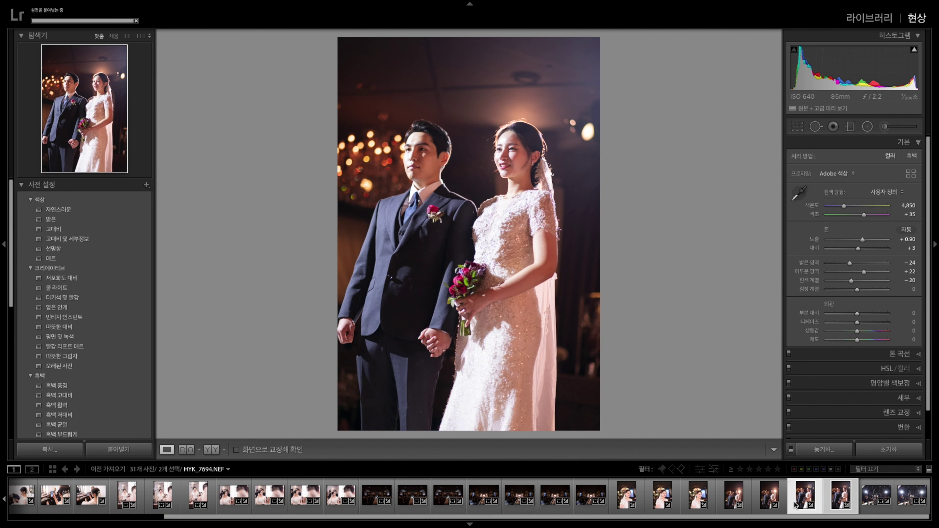
{"action": "left_click", "coordinate": [876, 497]}
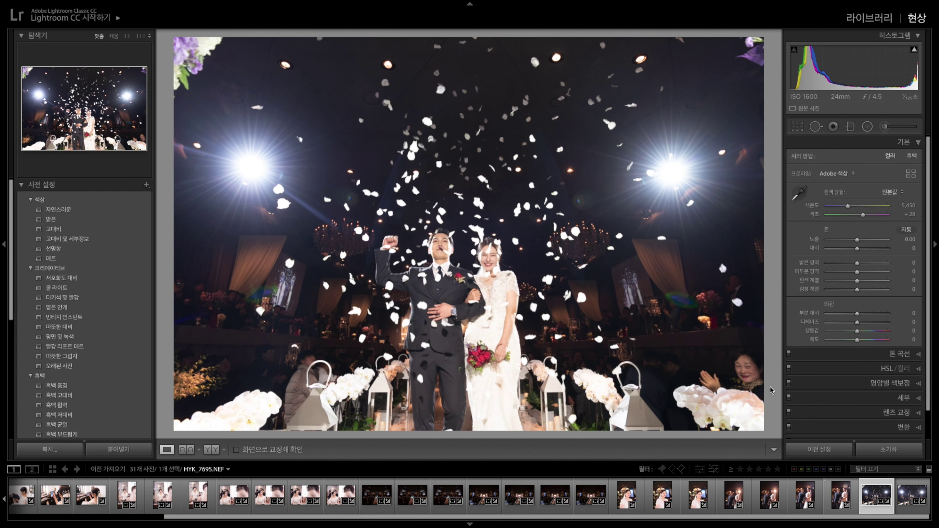
Flip between confetti shots KHY_0700 and KHY_0702 to compare them.
{"action": "key", "text": "Right"}
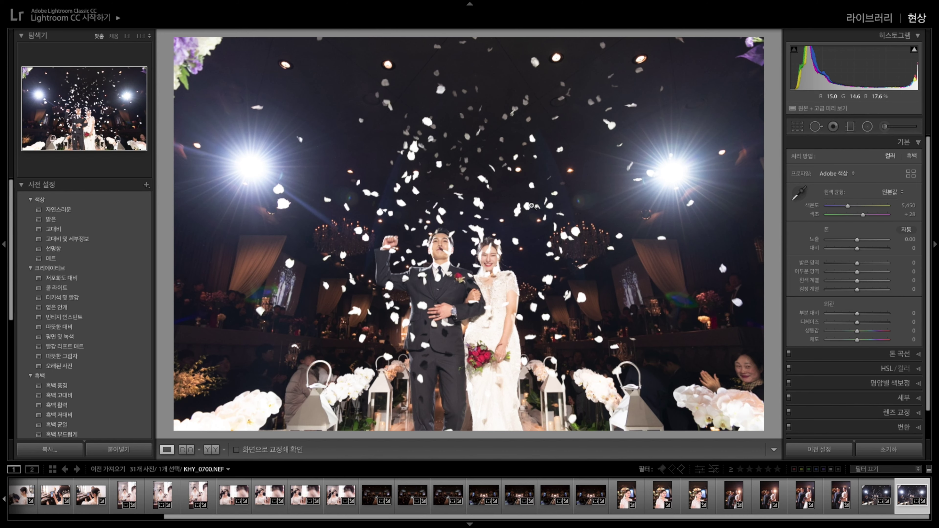
{"action": "key", "text": "Left"}
{"action": "key", "text": "Right"}
{"action": "key", "text": "Left"}
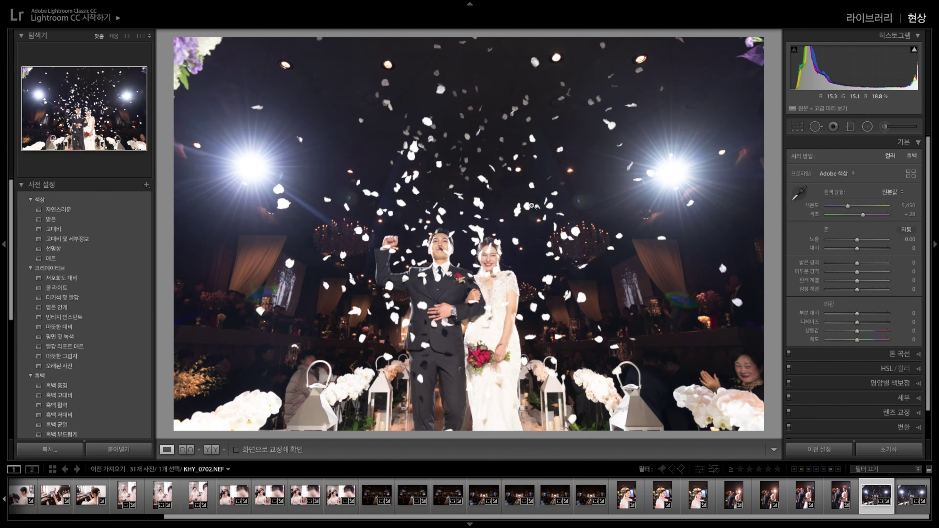
{"action": "key", "text": "Right"}
{"action": "key", "text": "Left"}
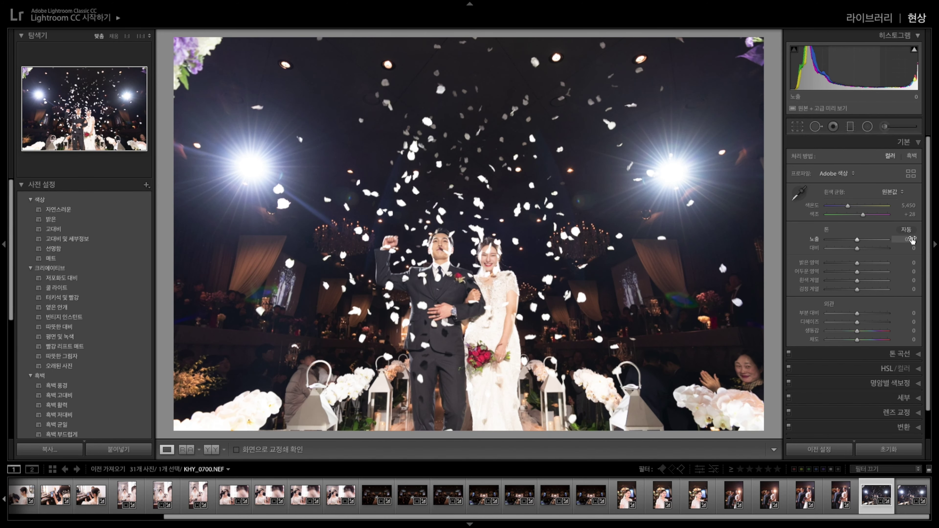
{"action": "key", "text": "Right"}
{"action": "key", "text": "Left"}
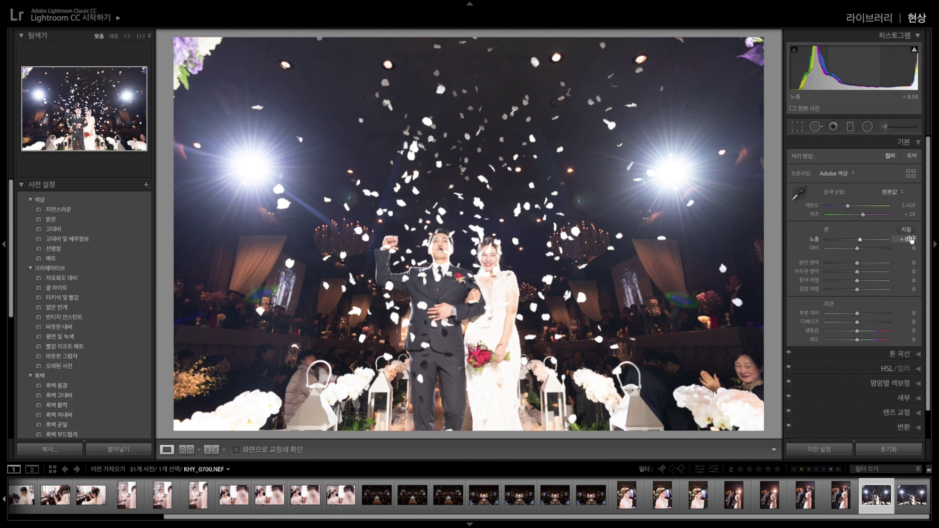
{"action": "key", "text": "Right"}
{"action": "key", "text": "Left"}
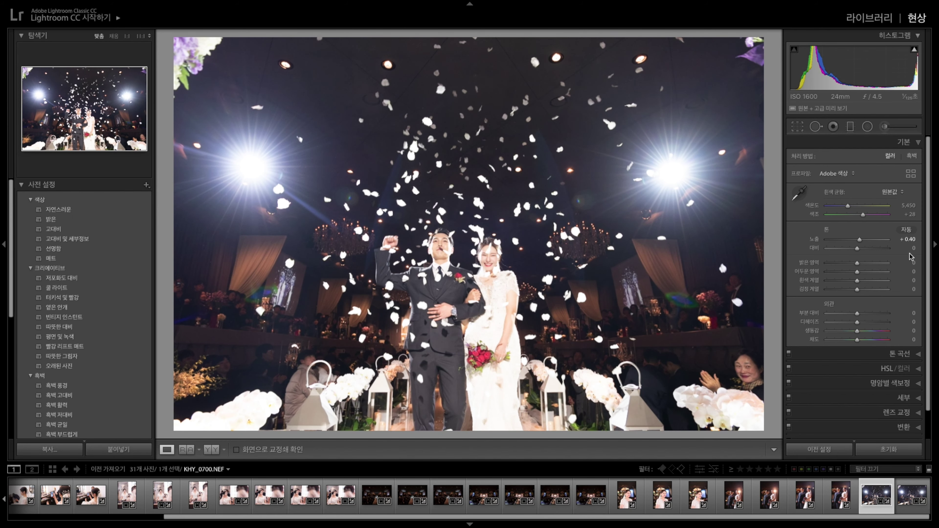
Give KHY_0700 highlights -25, shadows +10, contrast +20 and temperature 5,350.
{"action": "left_click_drag", "start_coordinate": [912, 262], "coordinate": [911, 261]}
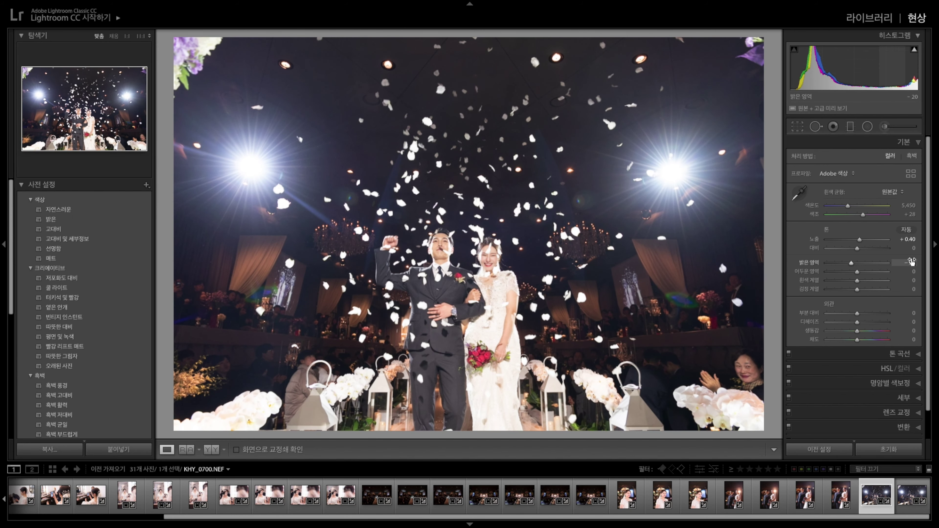
{"action": "key", "text": "Down"}
{"action": "key", "text": "Up"}
{"action": "key", "text": "Up"}
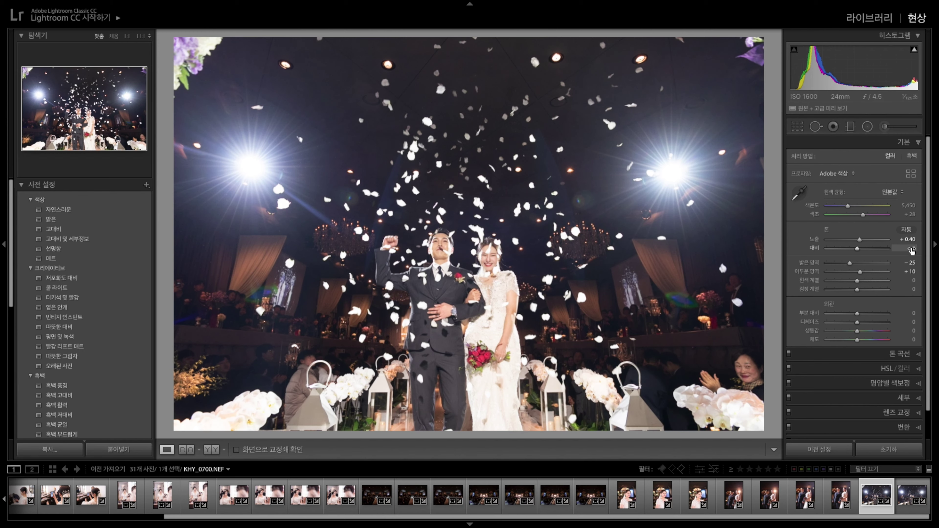
{"action": "key", "text": "Up"}
{"action": "key", "text": "Up"}
{"action": "key", "text": "Up"}
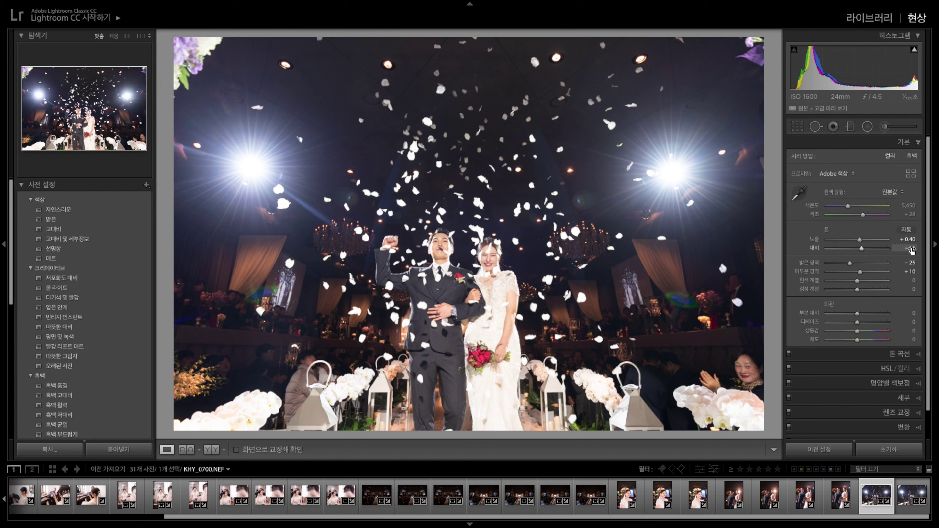
{"action": "key", "text": "Up"}
{"action": "key", "text": "Down"}
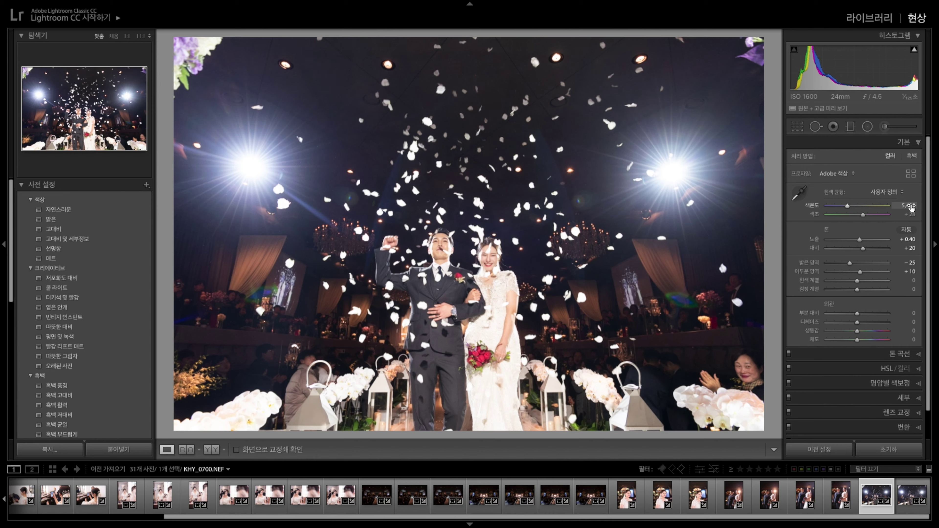
Sync KHY_0700's settings to KHY_0702 and lower KHY_0702's exposure to +0.20.
{"action": "left_click", "coordinate": [912, 495], "text": "shift"}
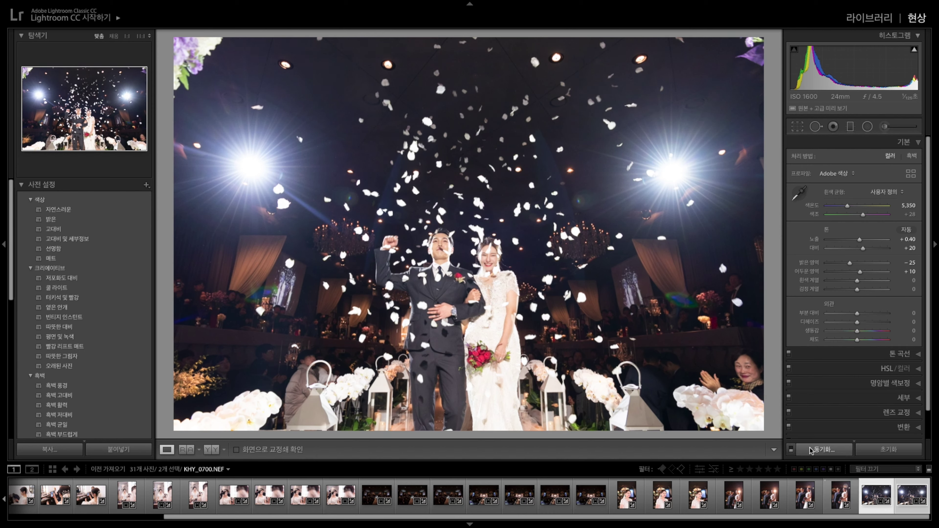
{"action": "left_click", "coordinate": [819, 450]}
{"action": "key", "text": "Return"}
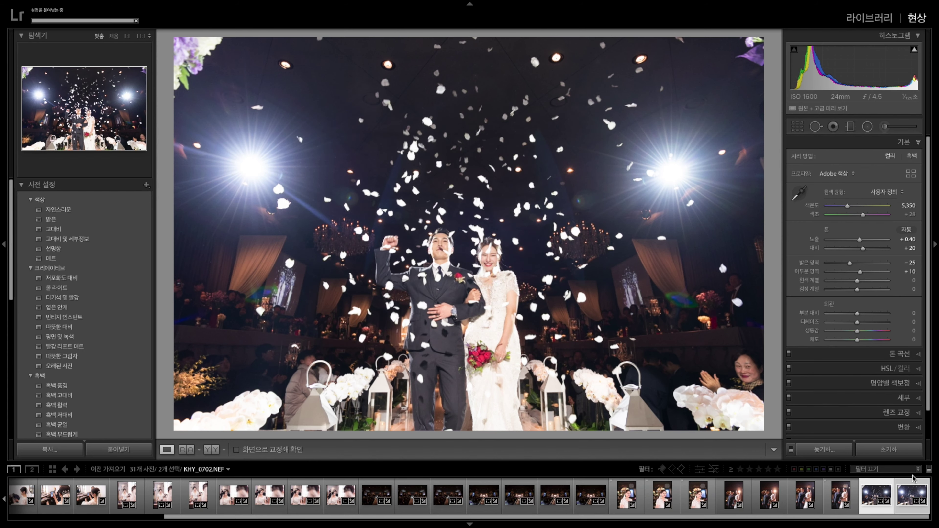
{"action": "left_click", "coordinate": [913, 489]}
{"action": "left_click_drag", "start_coordinate": [914, 239], "coordinate": [910, 239]}
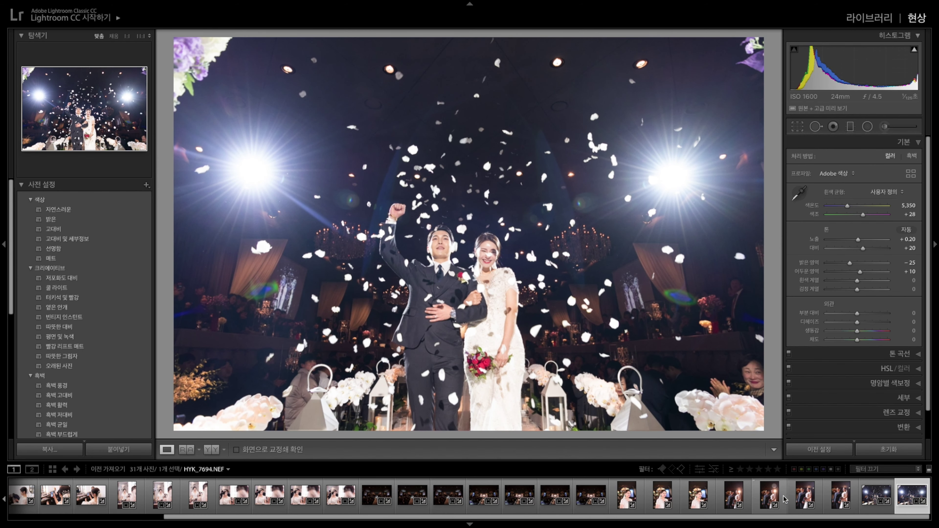
Make the bridal makeup photo active and select all 31 photos in the filmstrip.
{"action": "scroll", "coordinate": [773, 496], "scroll_direction": "up", "scroll_amount": 2}
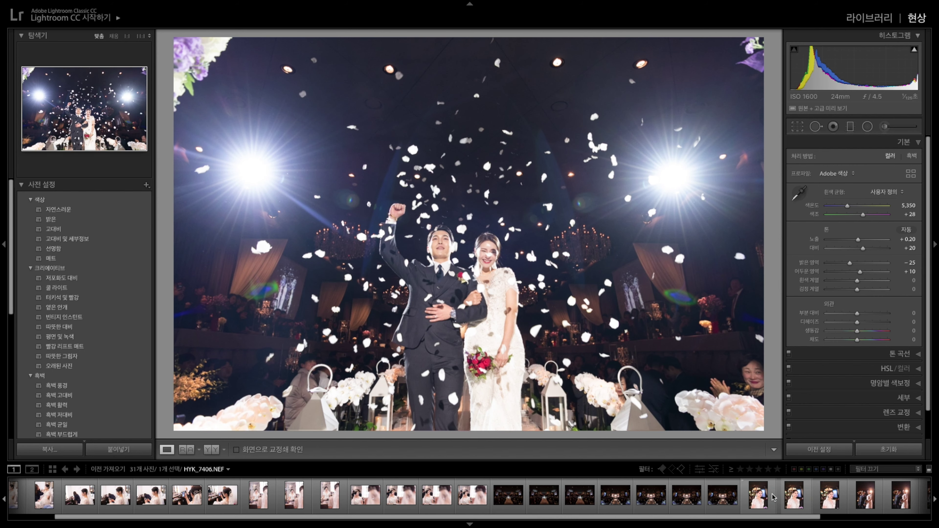
{"action": "scroll", "coordinate": [772, 496], "scroll_direction": "up", "scroll_amount": 2}
{"action": "scroll", "coordinate": [773, 495], "scroll_direction": "up", "scroll_amount": 1}
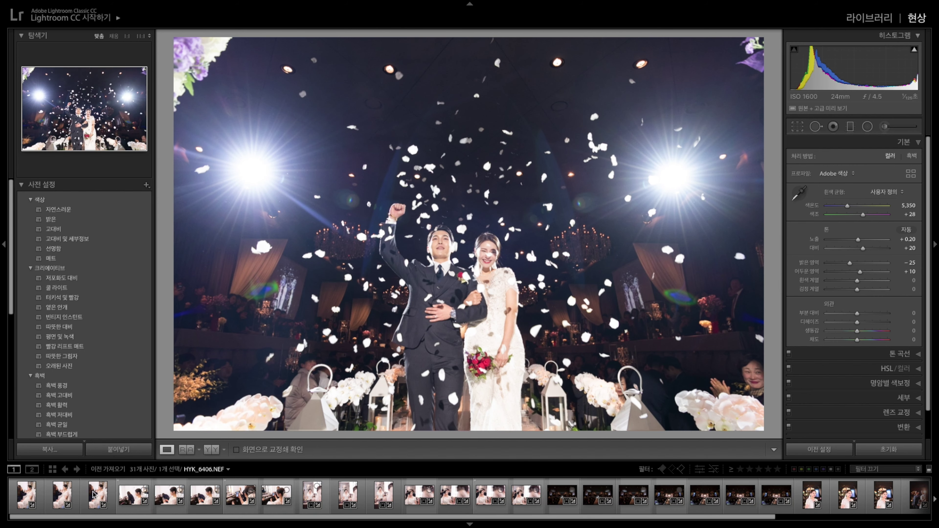
{"action": "left_click", "coordinate": [17, 498]}
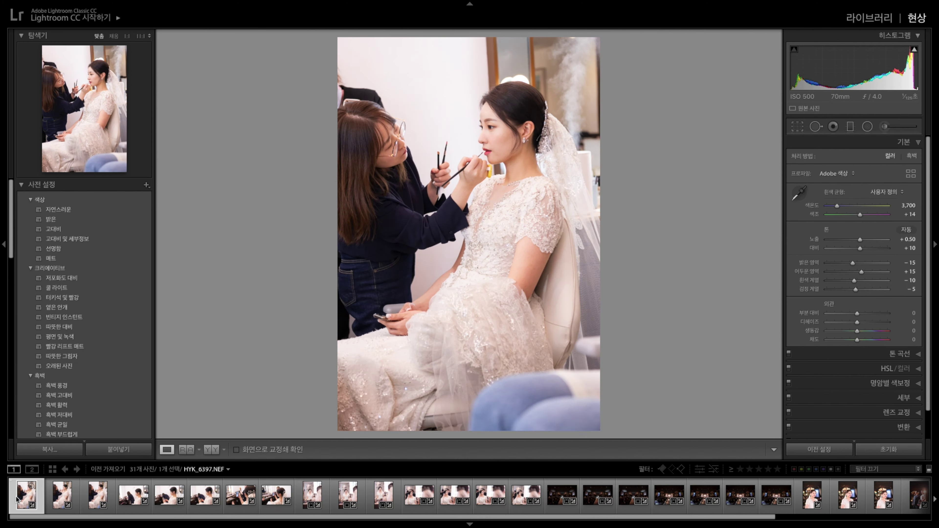
{"action": "key", "text": "ctrl+a"}
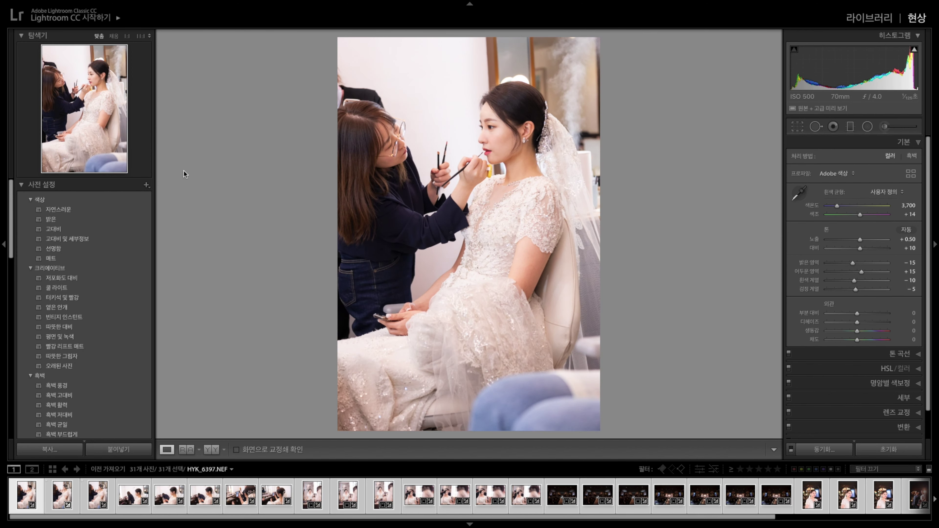
{"action": "left_click", "coordinate": [80, 5]}
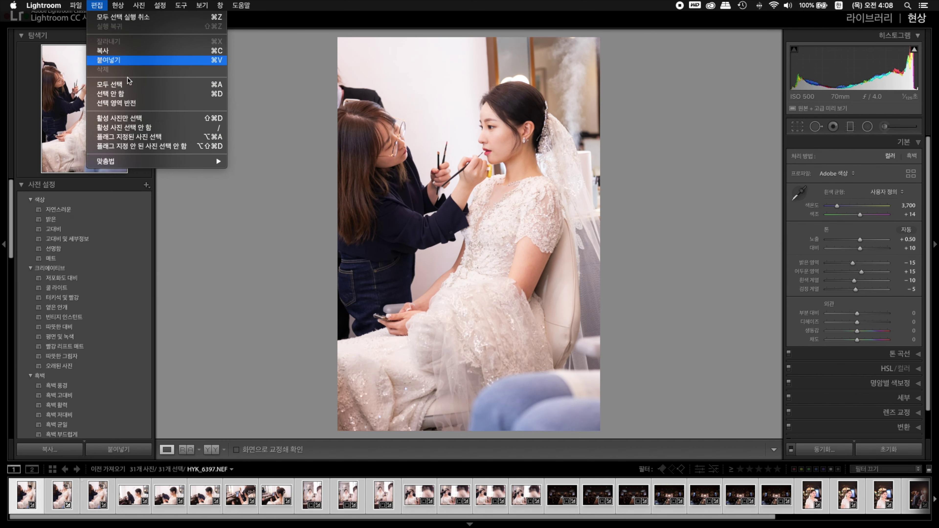
{"action": "mouse_move", "coordinate": [212, 15]}
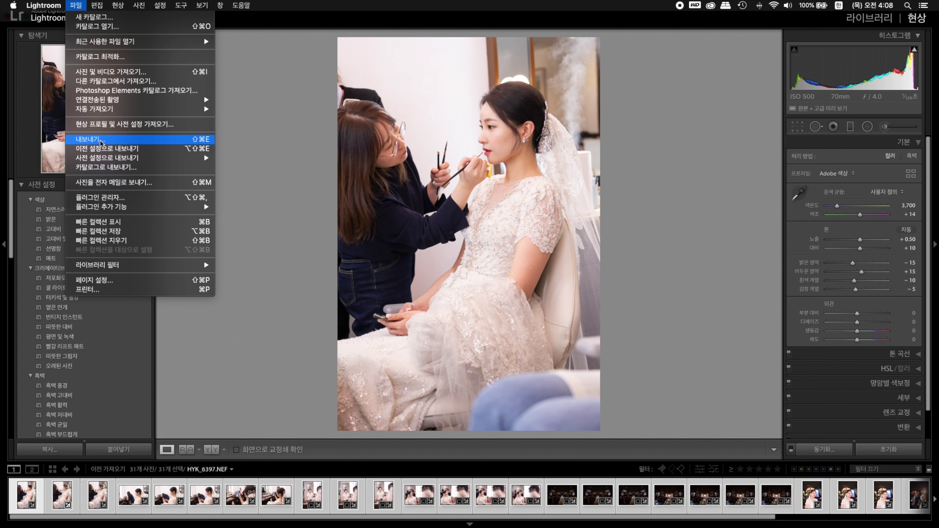
Export the 31 photos into a subfolder named 영상촬영용 beside the originals.
{"action": "left_click", "coordinate": [102, 142]}
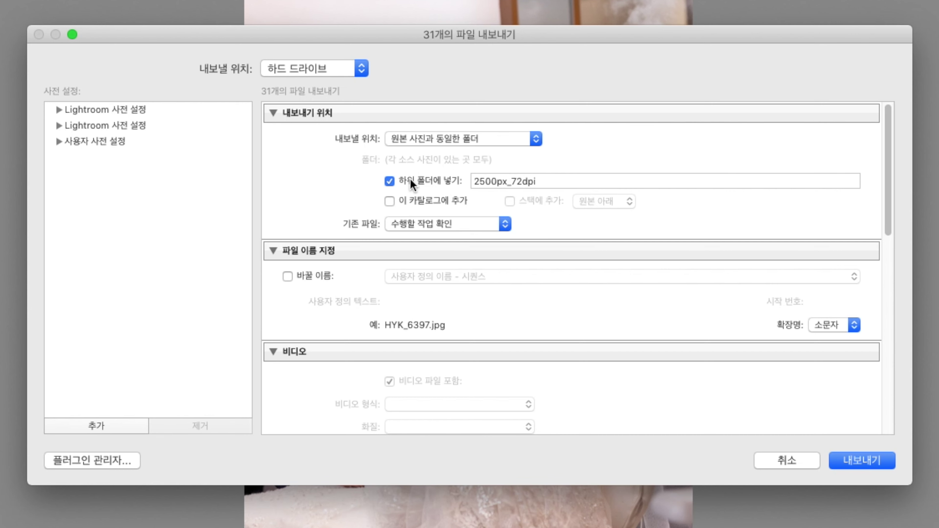
{"action": "double_click", "coordinate": [536, 181]}
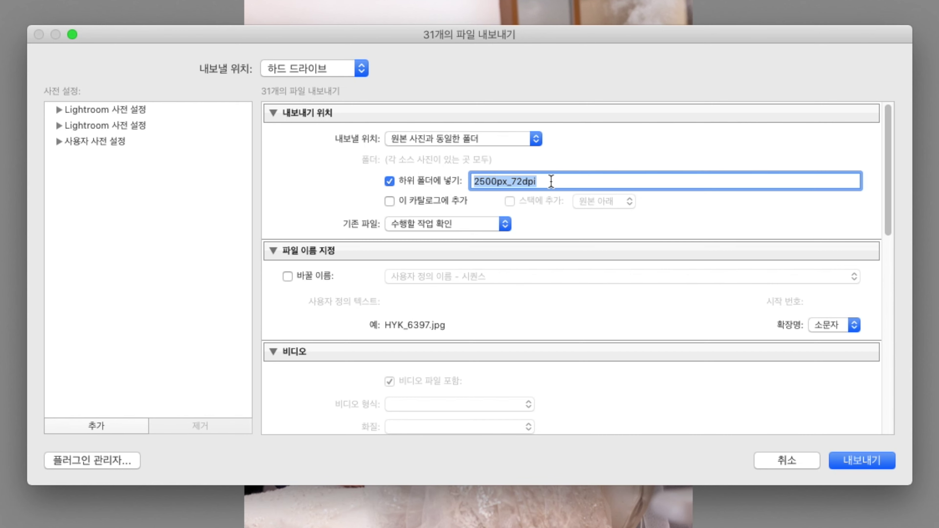
{"action": "type", "text": "영사촬영요"}
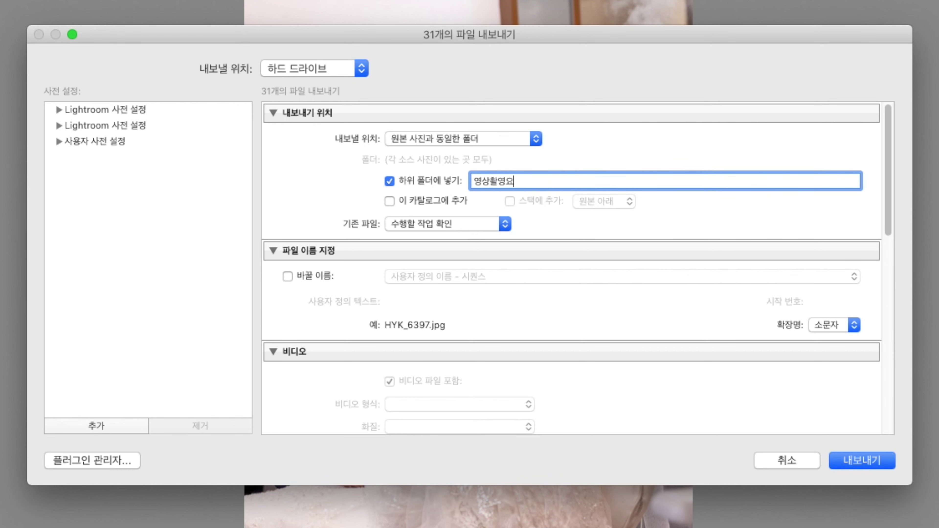
{"action": "left_click", "coordinate": [337, 204]}
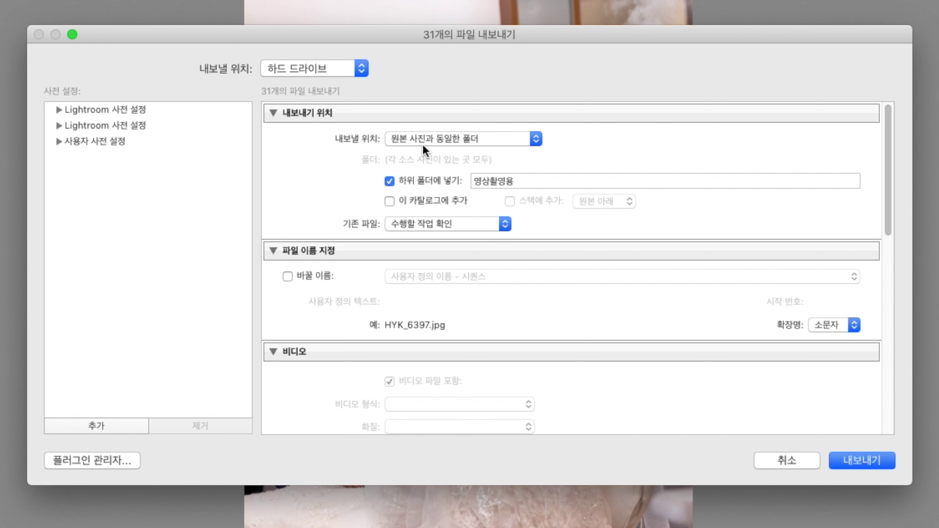
{"action": "double_click", "coordinate": [534, 181]}
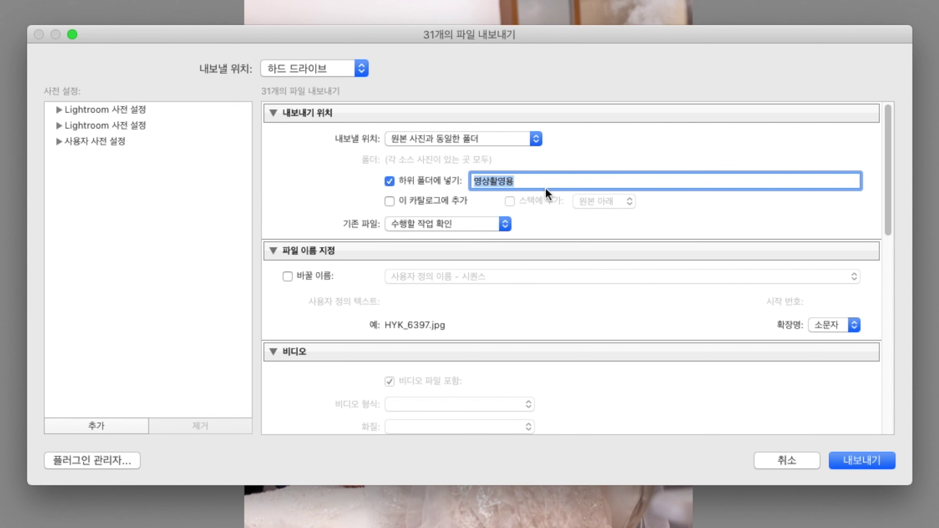
{"action": "scroll", "coordinate": [591, 309], "scroll_direction": "down", "scroll_amount": 2}
{"action": "scroll", "coordinate": [514, 311], "scroll_direction": "down", "scroll_amount": 1}
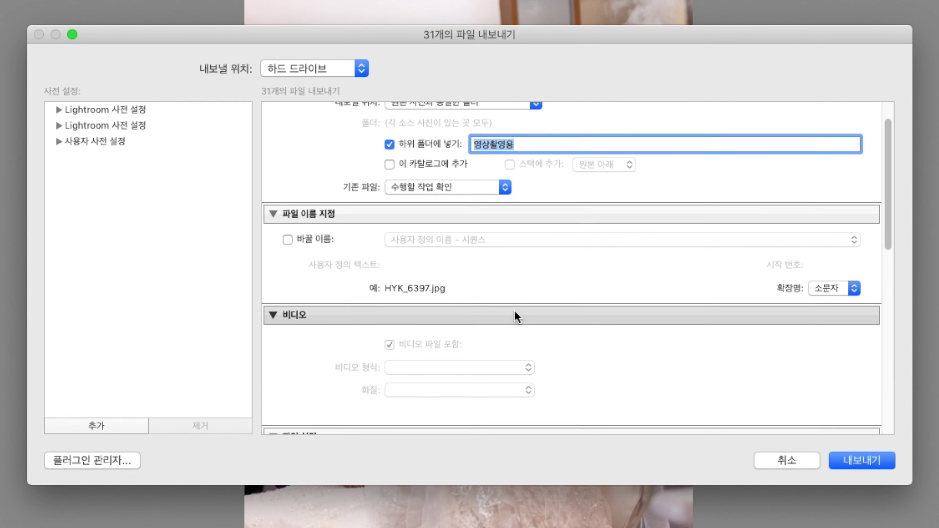
{"action": "scroll", "coordinate": [500, 316], "scroll_direction": "down", "scroll_amount": 1}
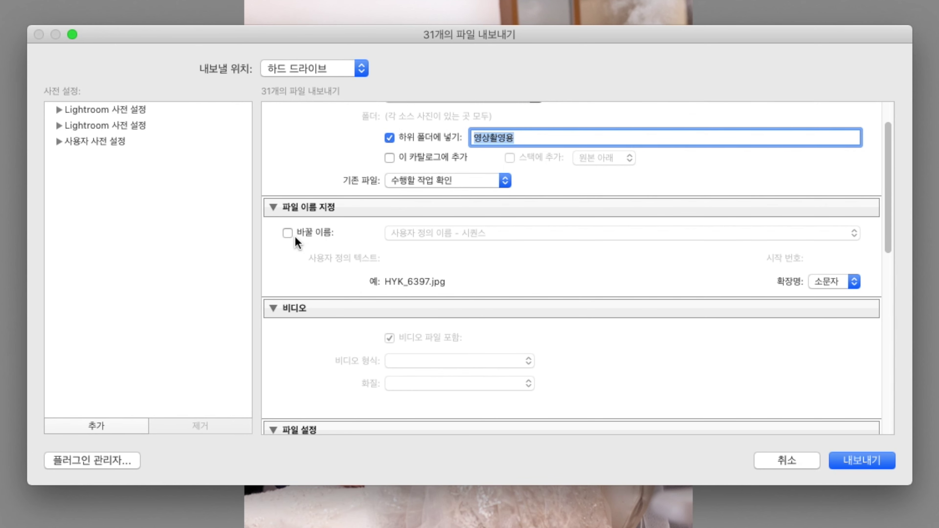
Enable Rename To using Custom Name - Sequence, custom text 압생트스튜디오, start number 1.
{"action": "left_click", "coordinate": [288, 233]}
{"action": "left_click", "coordinate": [464, 255]}
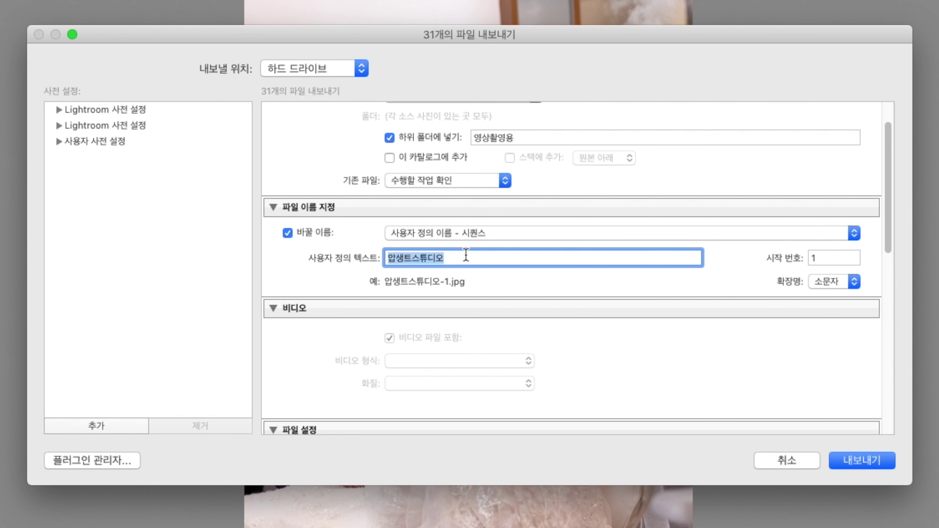
{"action": "left_click", "coordinate": [648, 273]}
{"action": "left_click", "coordinate": [827, 260]}
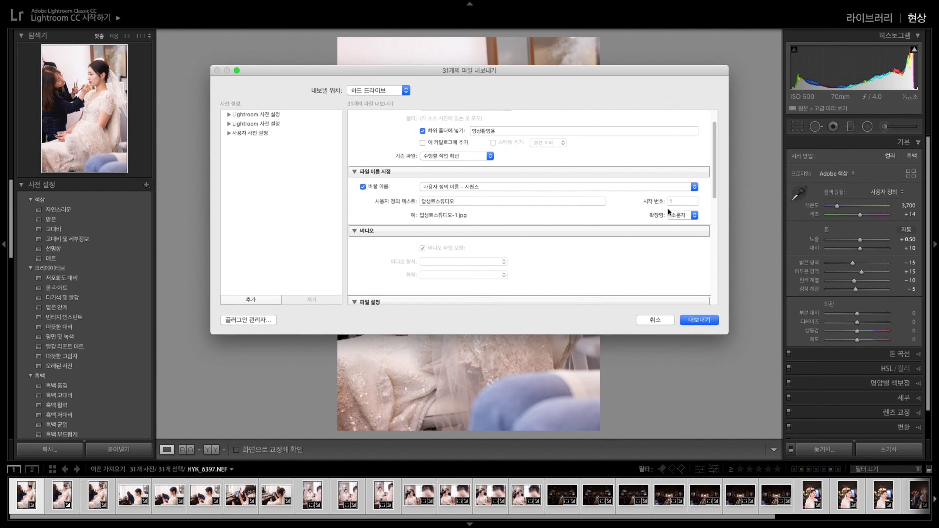
{"action": "left_click", "coordinate": [679, 201]}
{"action": "left_click", "coordinate": [587, 186]}
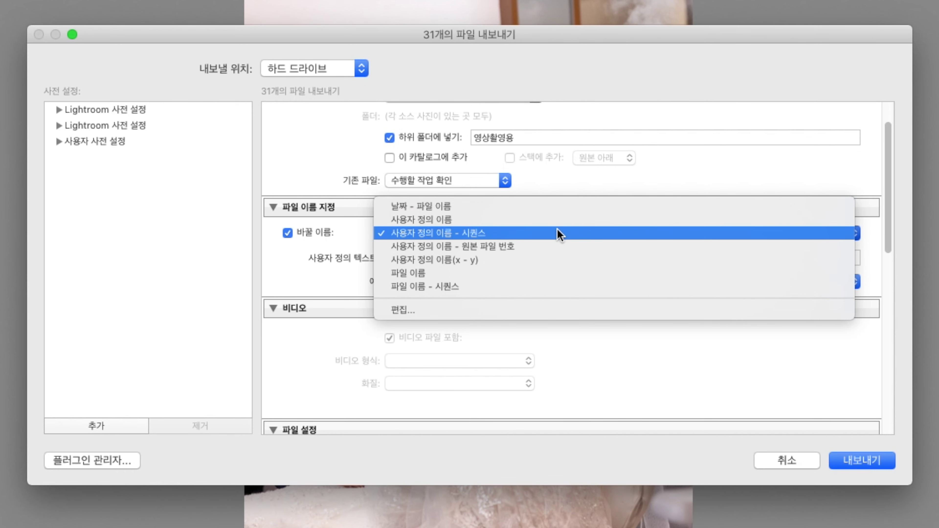
{"action": "left_click", "coordinate": [569, 233]}
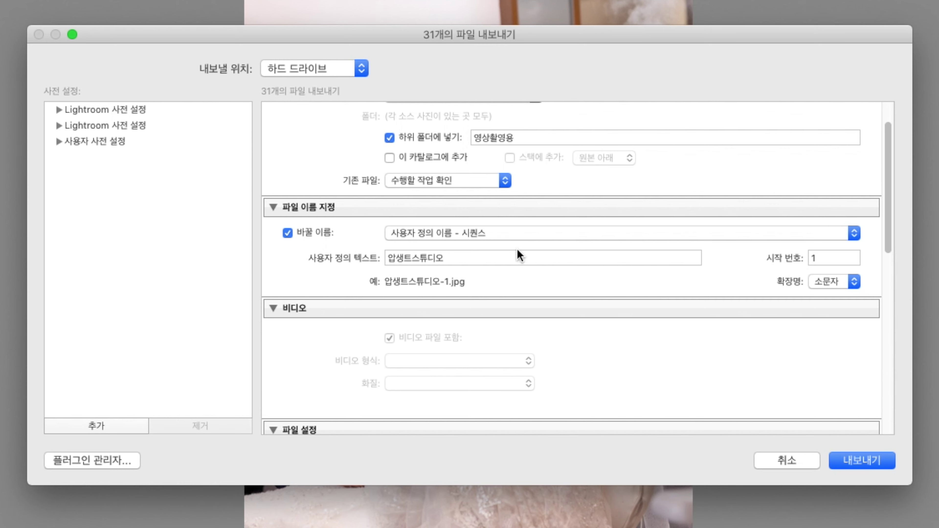
Keep JPEG as the image format, raise Quality to 100, and keep the sRGB colour space.
{"action": "scroll", "coordinate": [645, 385], "scroll_direction": "down", "scroll_amount": 5}
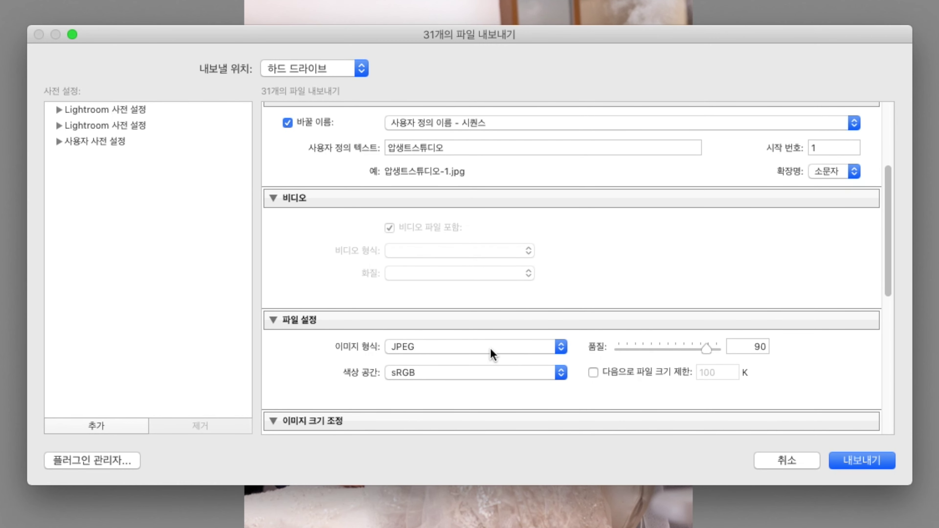
{"action": "left_click", "coordinate": [490, 348]}
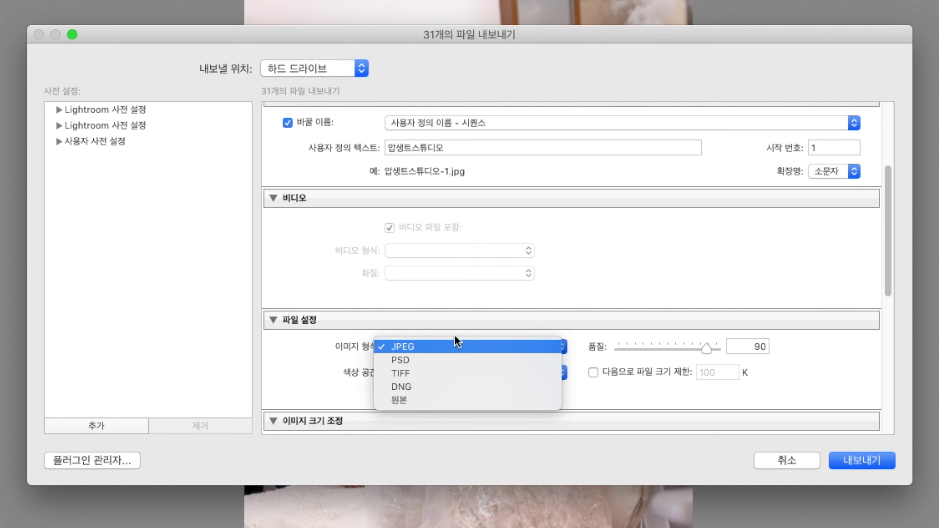
{"action": "left_click", "coordinate": [446, 351]}
{"action": "left_click_drag", "start_coordinate": [707, 349], "coordinate": [768, 350]}
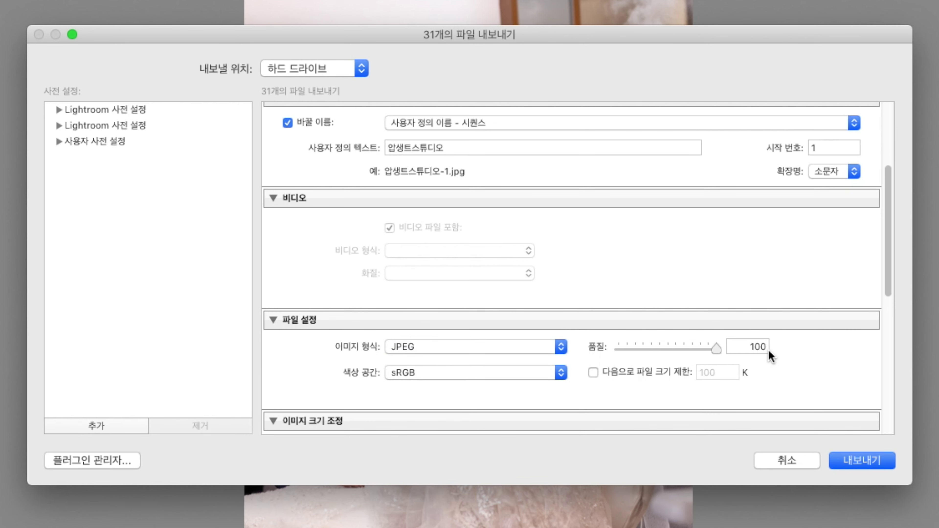
{"action": "scroll", "coordinate": [740, 352], "scroll_direction": "down", "scroll_amount": 3}
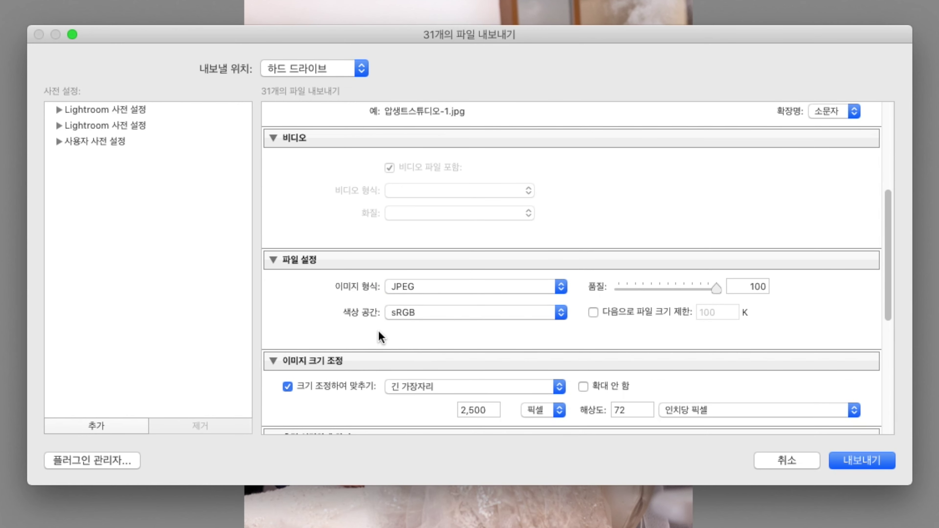
{"action": "left_click", "coordinate": [437, 317]}
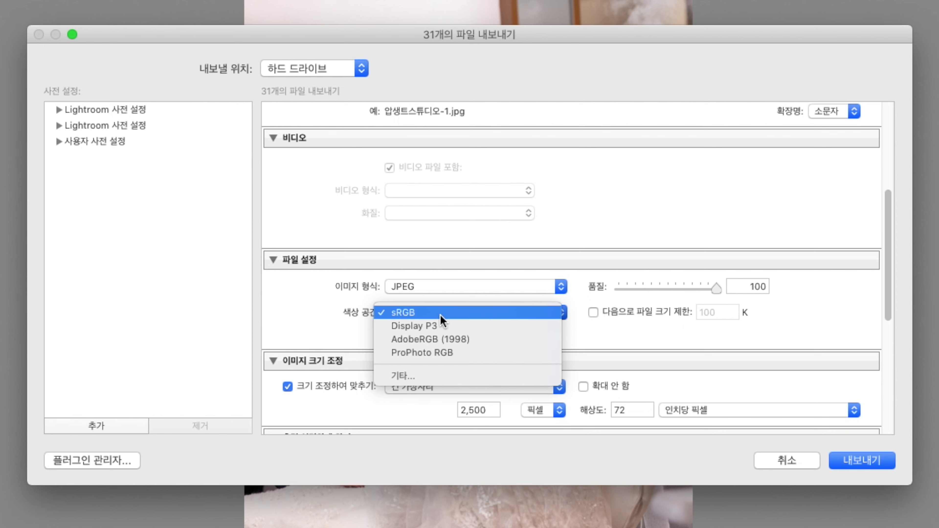
{"action": "left_click", "coordinate": [442, 320]}
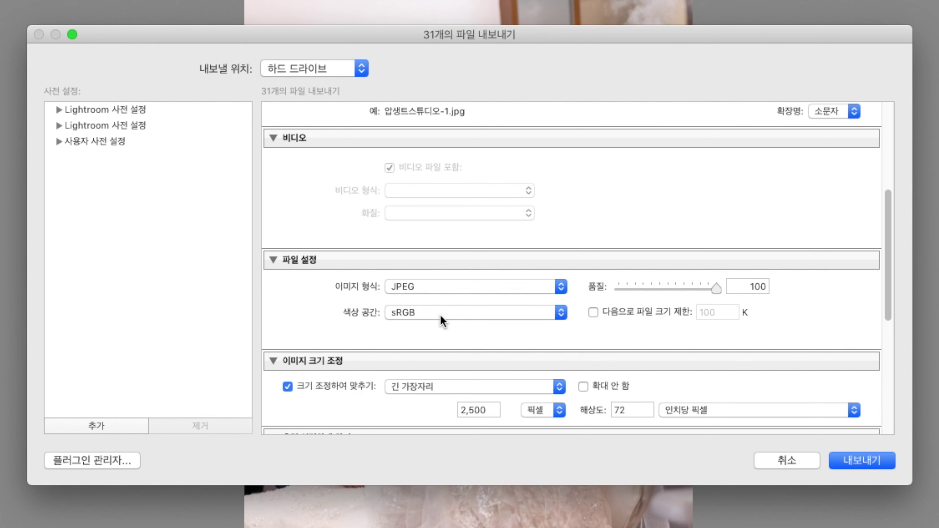
Set Image Sizing to Resize to Fit: Long Edge at 2000 pixels with 72 ppi resolution.
{"action": "scroll", "coordinate": [443, 321], "scroll_direction": "down", "scroll_amount": 3}
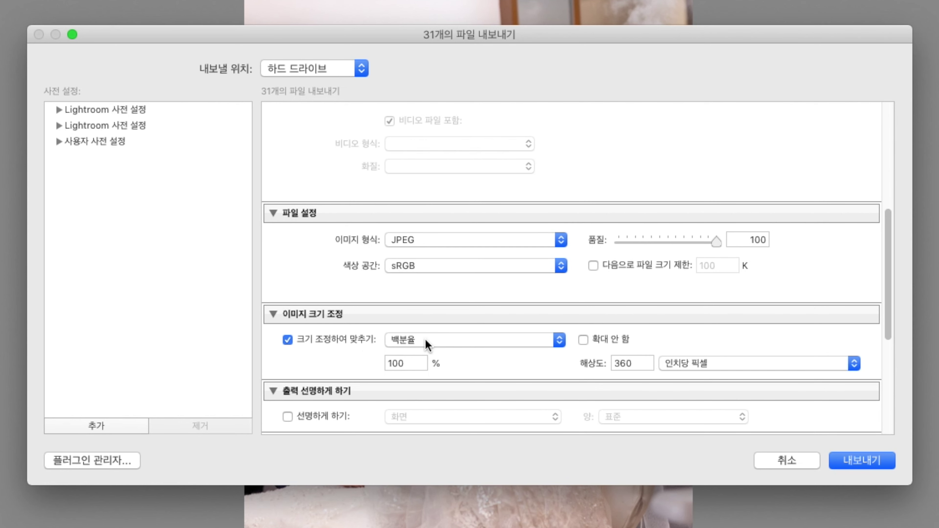
{"action": "double_click", "coordinate": [636, 362]}
{"action": "left_click", "coordinate": [524, 362]}
{"action": "left_click", "coordinate": [496, 340]}
{"action": "left_click", "coordinate": [487, 308]}
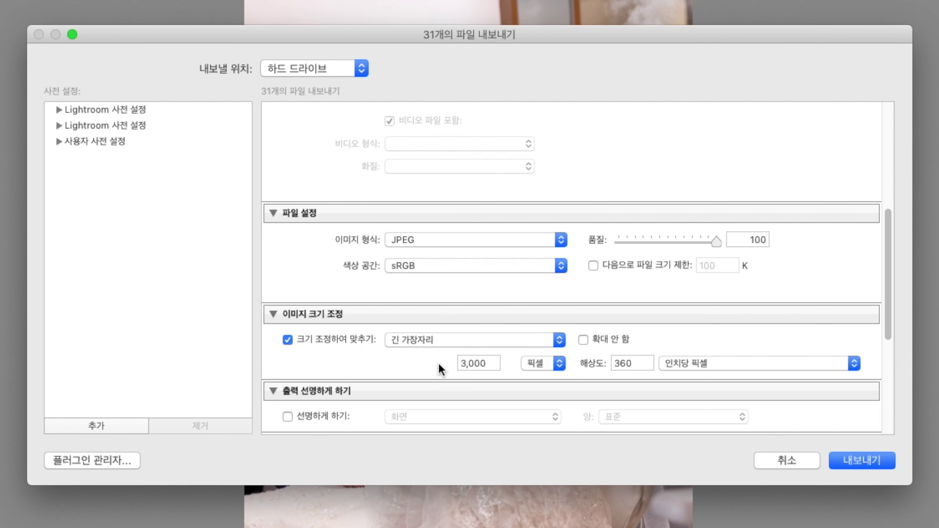
{"action": "double_click", "coordinate": [476, 363]}
{"action": "type", "text": "2000"}
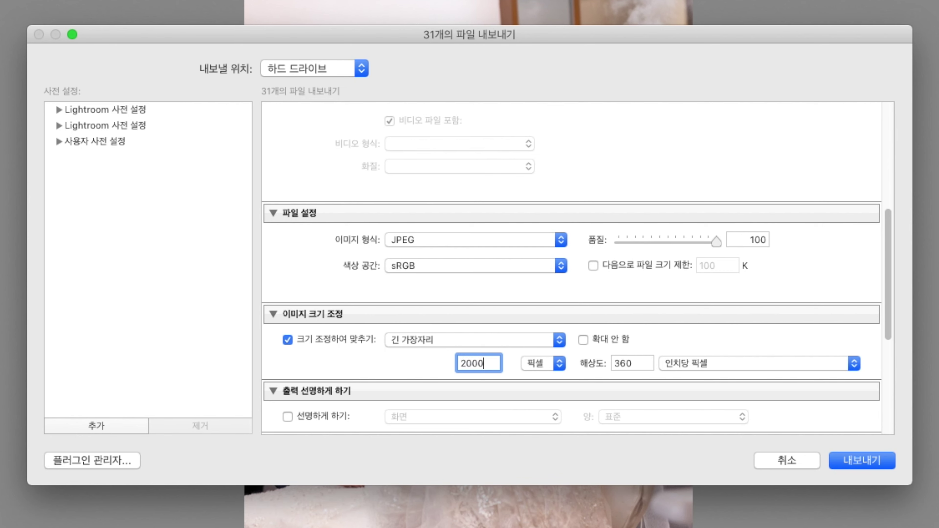
{"action": "key", "text": "Return"}
{"action": "double_click", "coordinate": [628, 364]}
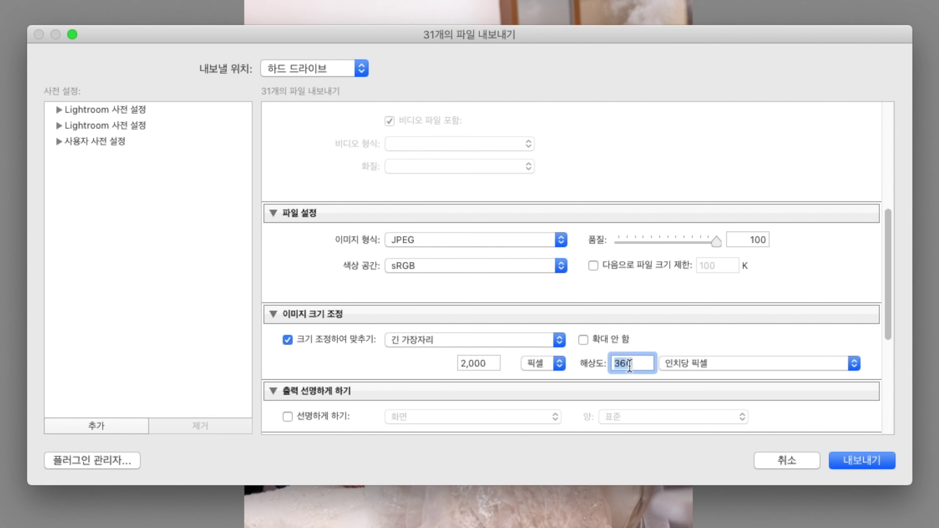
{"action": "type", "text": "72"}
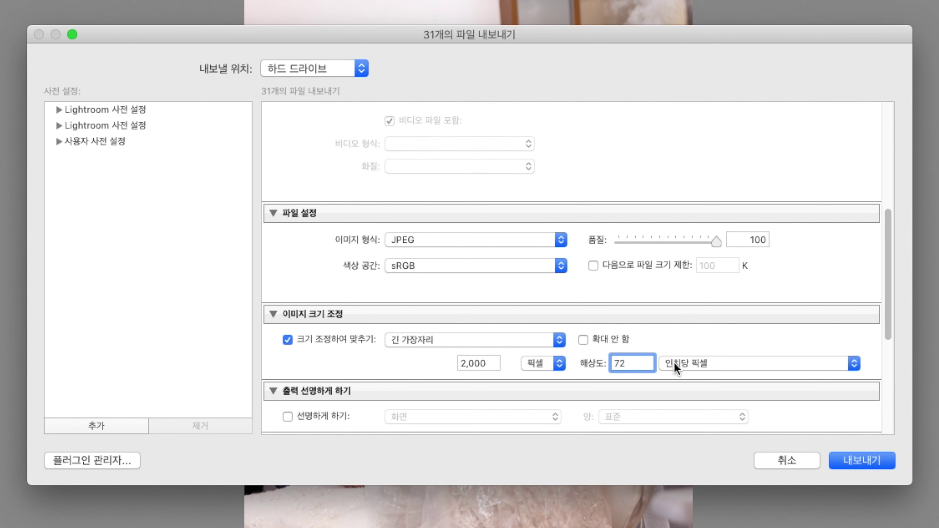
{"action": "key", "text": "Return"}
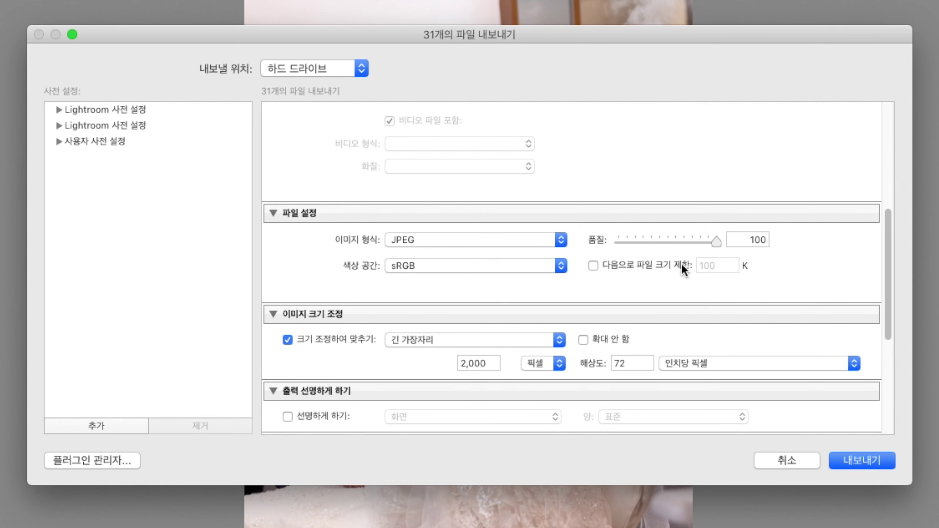
Keep Post-Processing's After Export set to Do nothing and export the 31 photos.
{"action": "scroll", "coordinate": [637, 385], "scroll_direction": "down", "scroll_amount": 2}
{"action": "scroll", "coordinate": [636, 384], "scroll_direction": "down", "scroll_amount": 2}
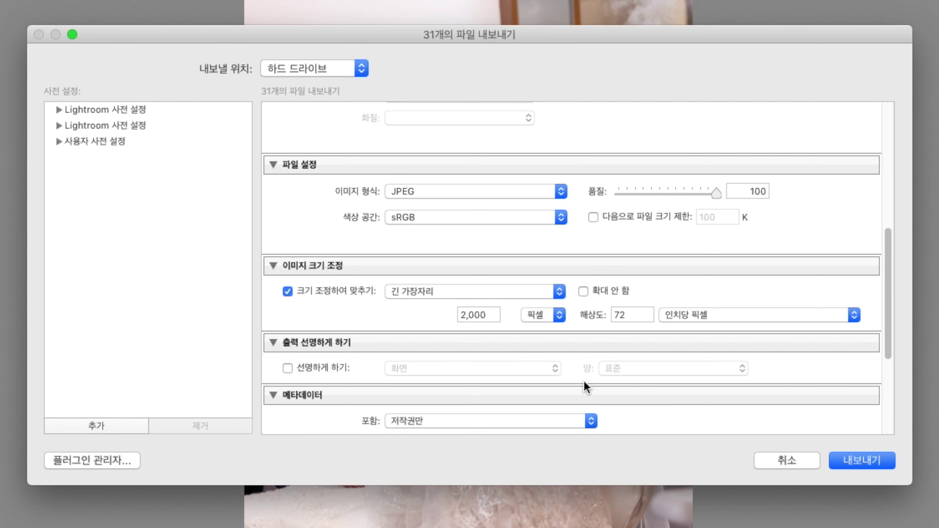
{"action": "scroll", "coordinate": [584, 386], "scroll_direction": "down", "scroll_amount": 3}
{"action": "scroll", "coordinate": [580, 354], "scroll_direction": "down", "scroll_amount": 4}
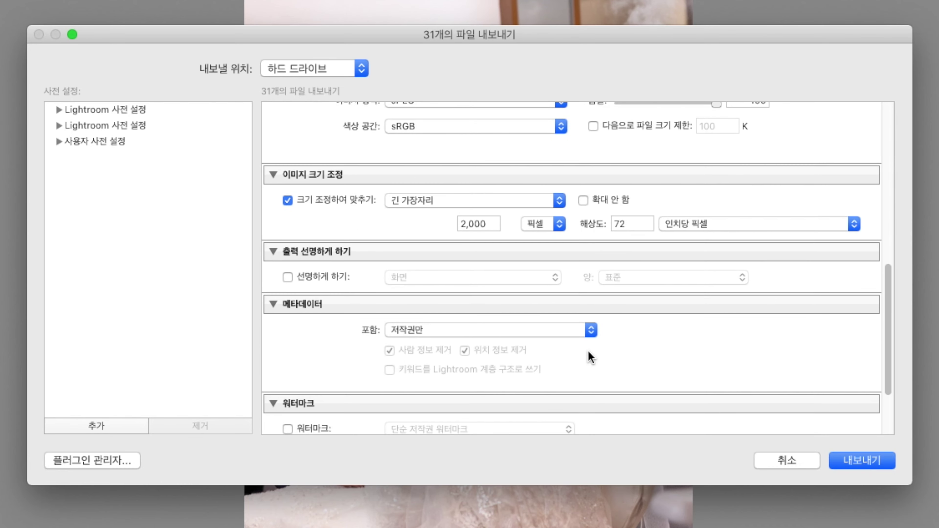
{"action": "scroll", "coordinate": [614, 354], "scroll_direction": "down", "scroll_amount": 1}
{"action": "scroll", "coordinate": [554, 351], "scroll_direction": "down", "scroll_amount": 6}
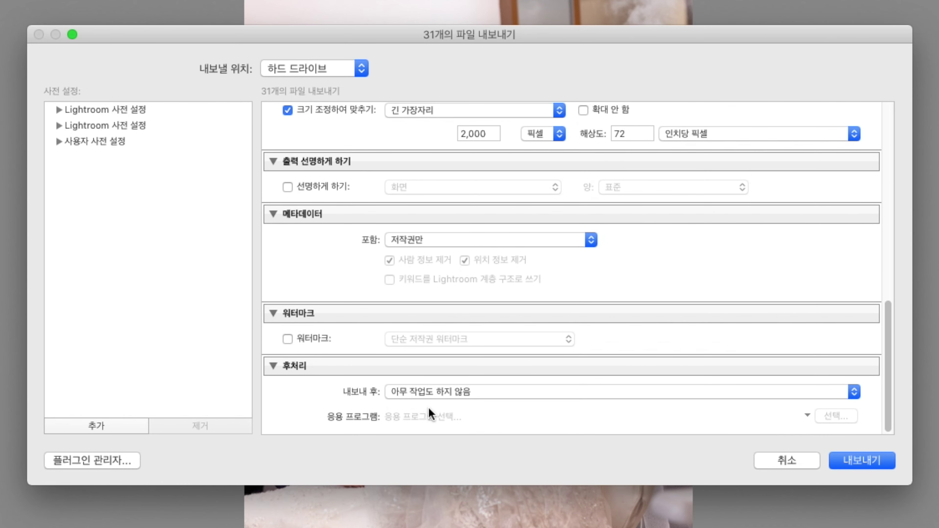
{"action": "left_click", "coordinate": [521, 391]}
{"action": "left_click", "coordinate": [519, 393]}
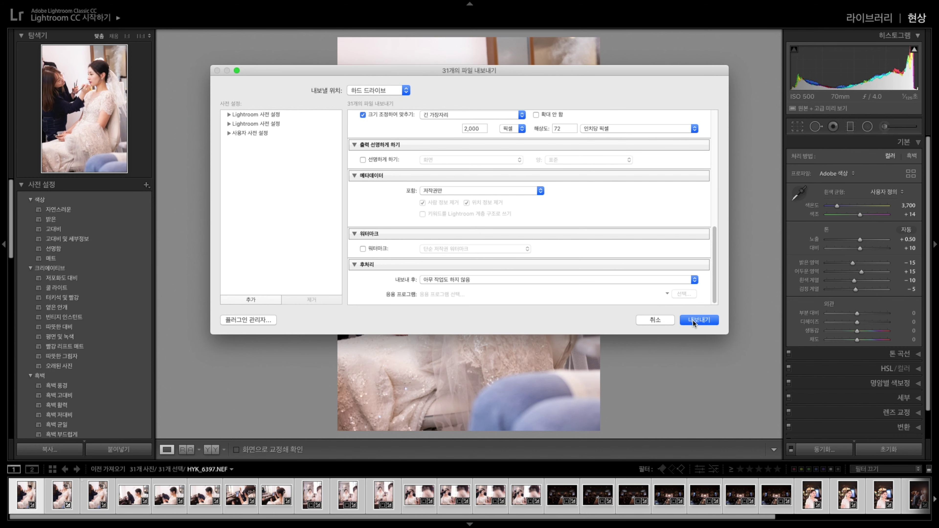
{"action": "left_click", "coordinate": [692, 319]}
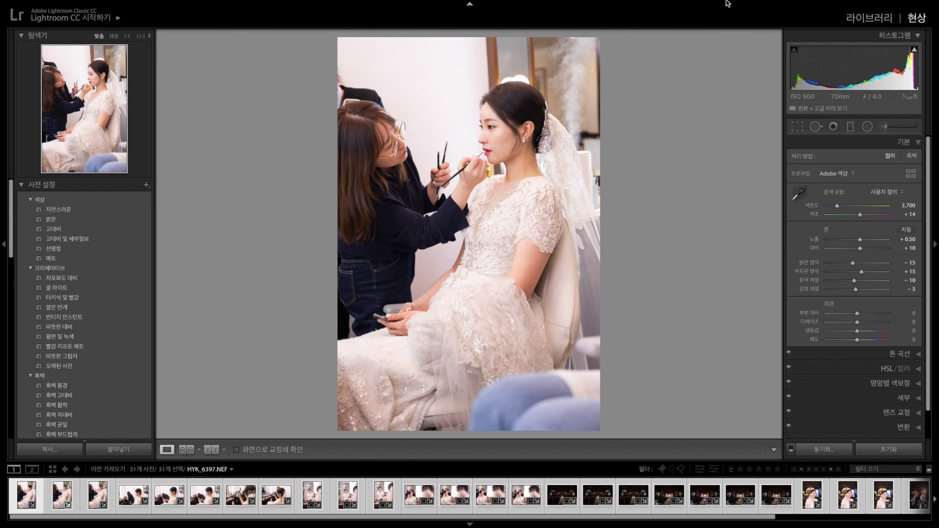
{"action": "mouse_move", "coordinate": [919, 78]}
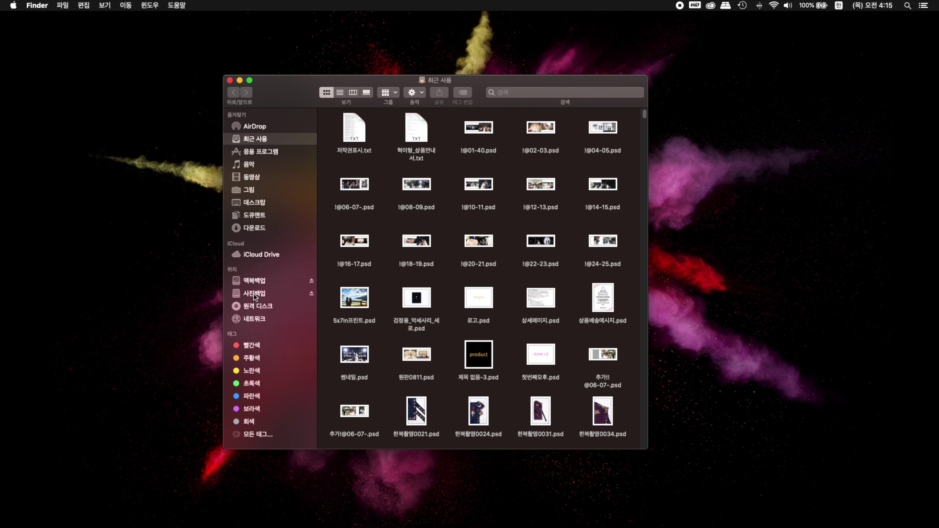
In Finder, open the 영상촬영용 folder inside 사진백업 > 20200312.
{"action": "left_click", "coordinate": [254, 294]}
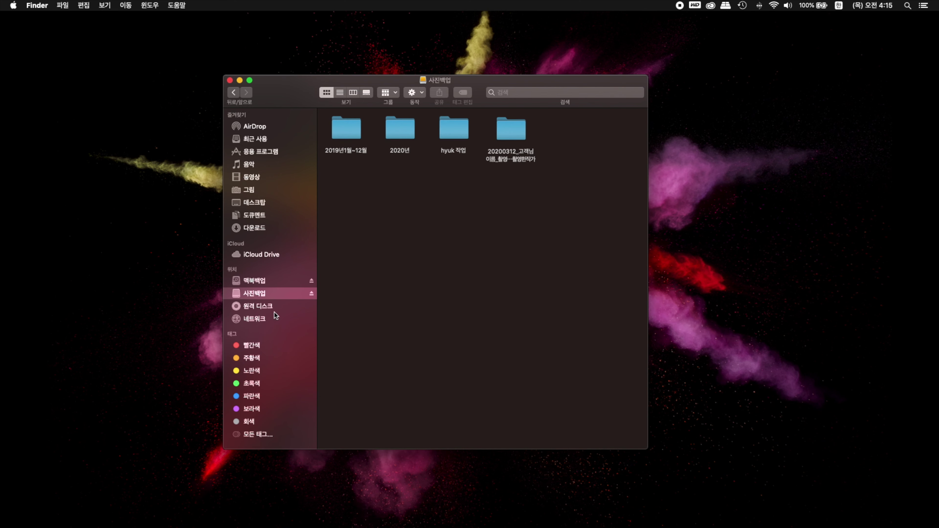
{"action": "double_click", "coordinate": [511, 130]}
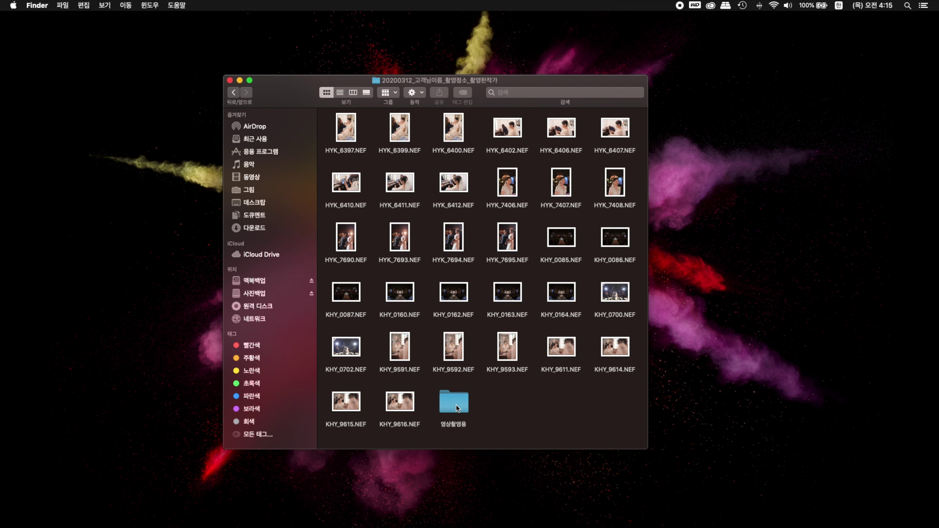
{"action": "left_click", "coordinate": [457, 407]}
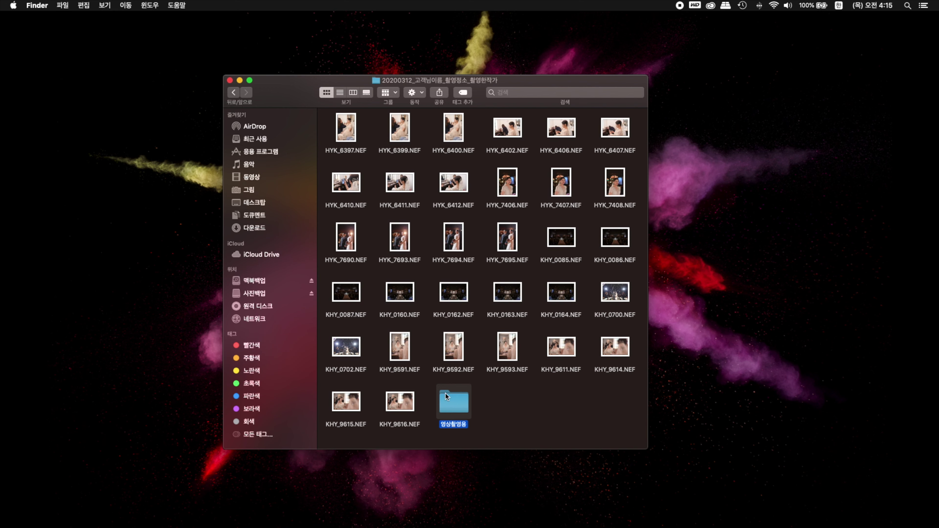
{"action": "double_click", "coordinate": [458, 404]}
Quick Look through the first few exported JPGs, then close the folder window.
{"action": "left_click", "coordinate": [339, 138]}
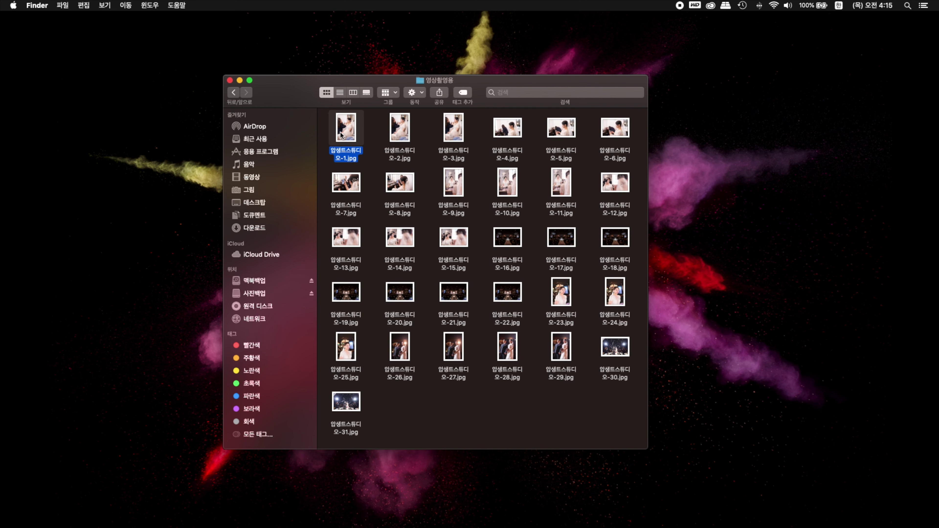
{"action": "key", "text": "space"}
{"action": "key", "text": "Right"}
{"action": "key", "text": "Right"}
{"action": "key", "text": "Right"}
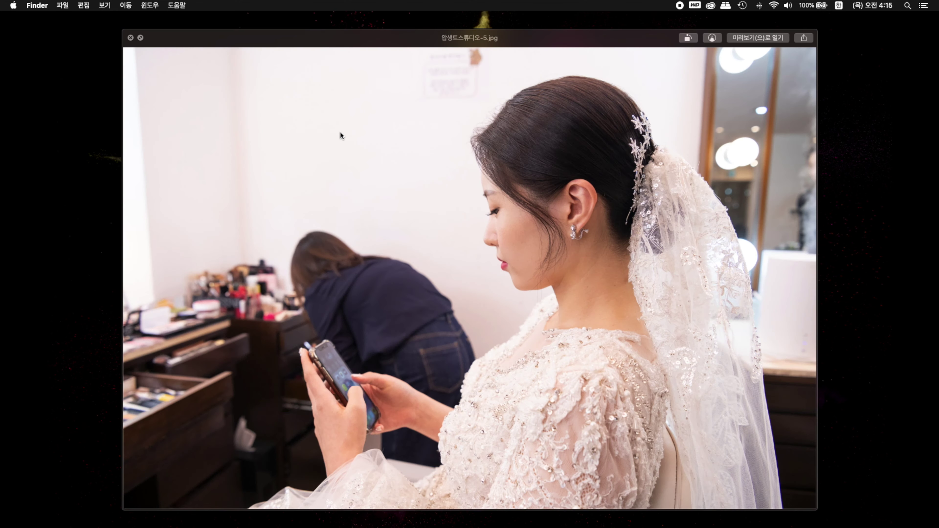
{"action": "key", "text": "Right"}
{"action": "key", "text": "Right"}
{"action": "key", "text": "Right"}
{"action": "key", "text": "space"}
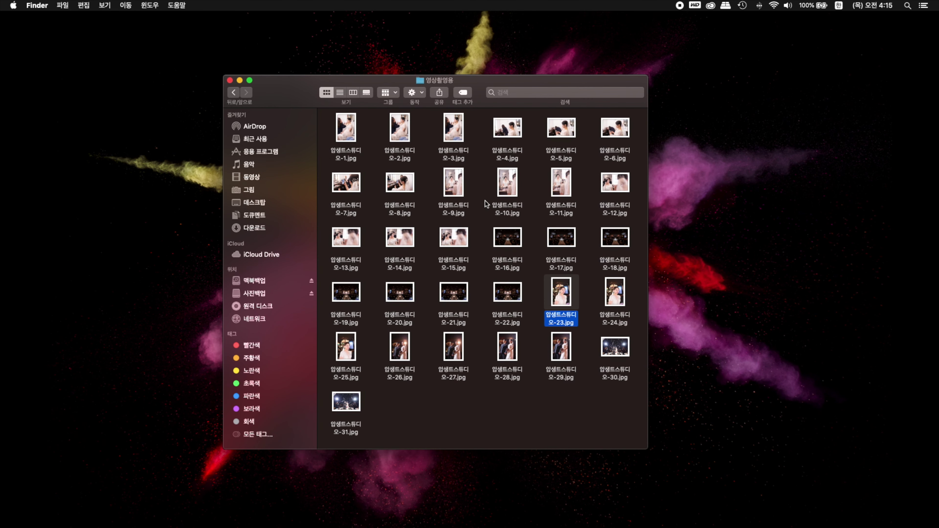
{"action": "left_click", "coordinate": [229, 80]}
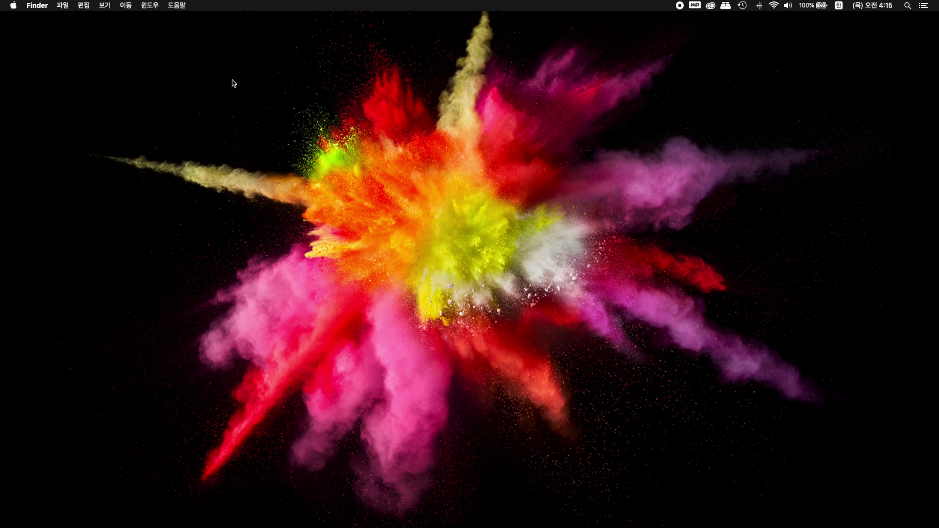